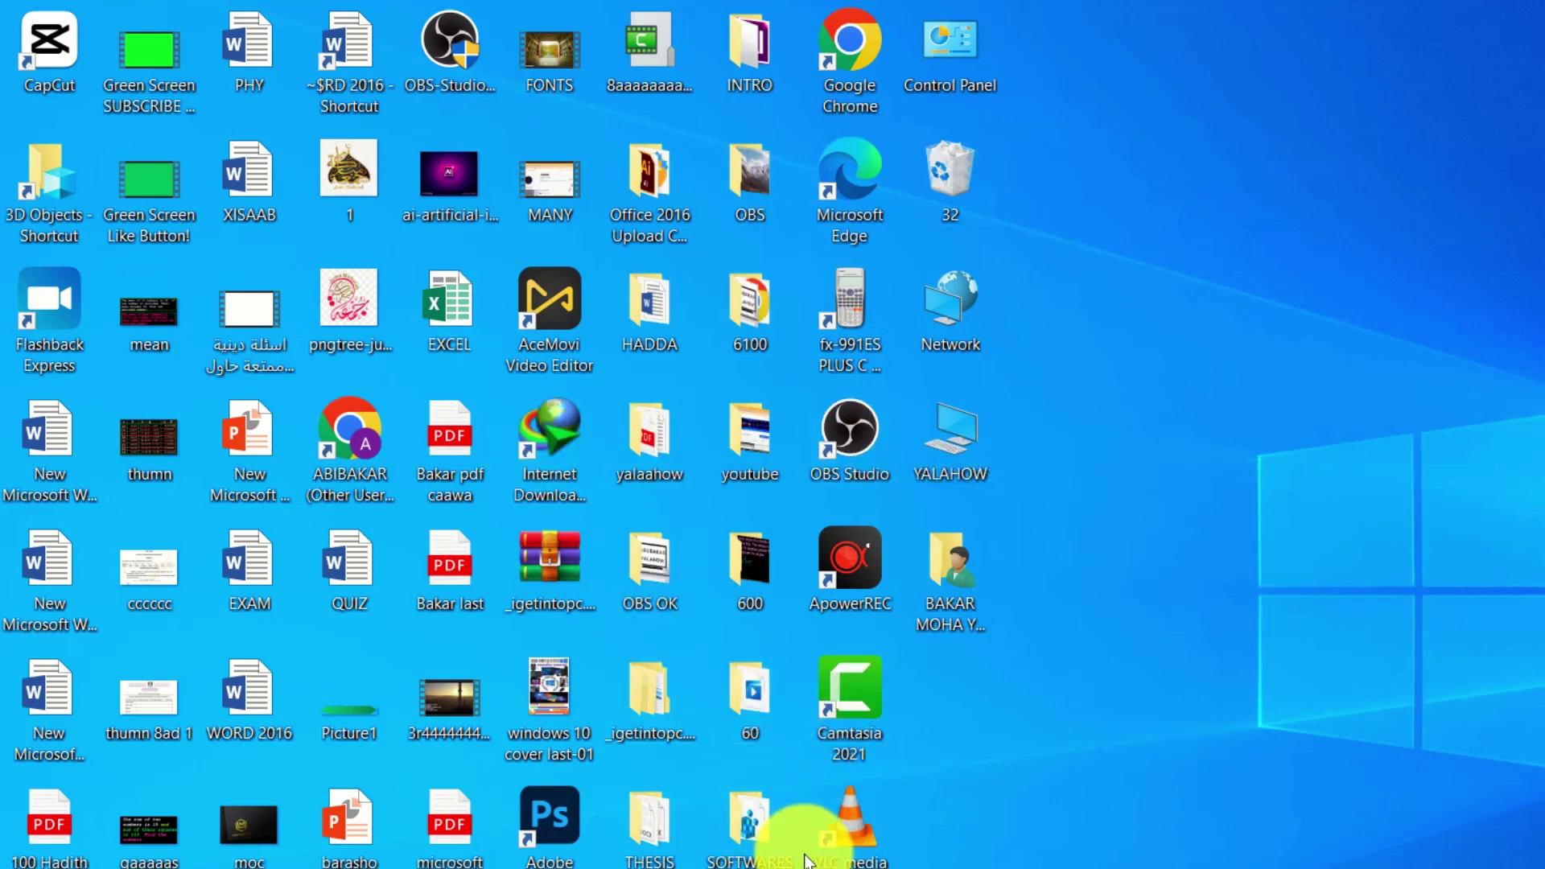
Step: Try to move the Control Panel icon away from the other desktop icons
left_click(850, 693)
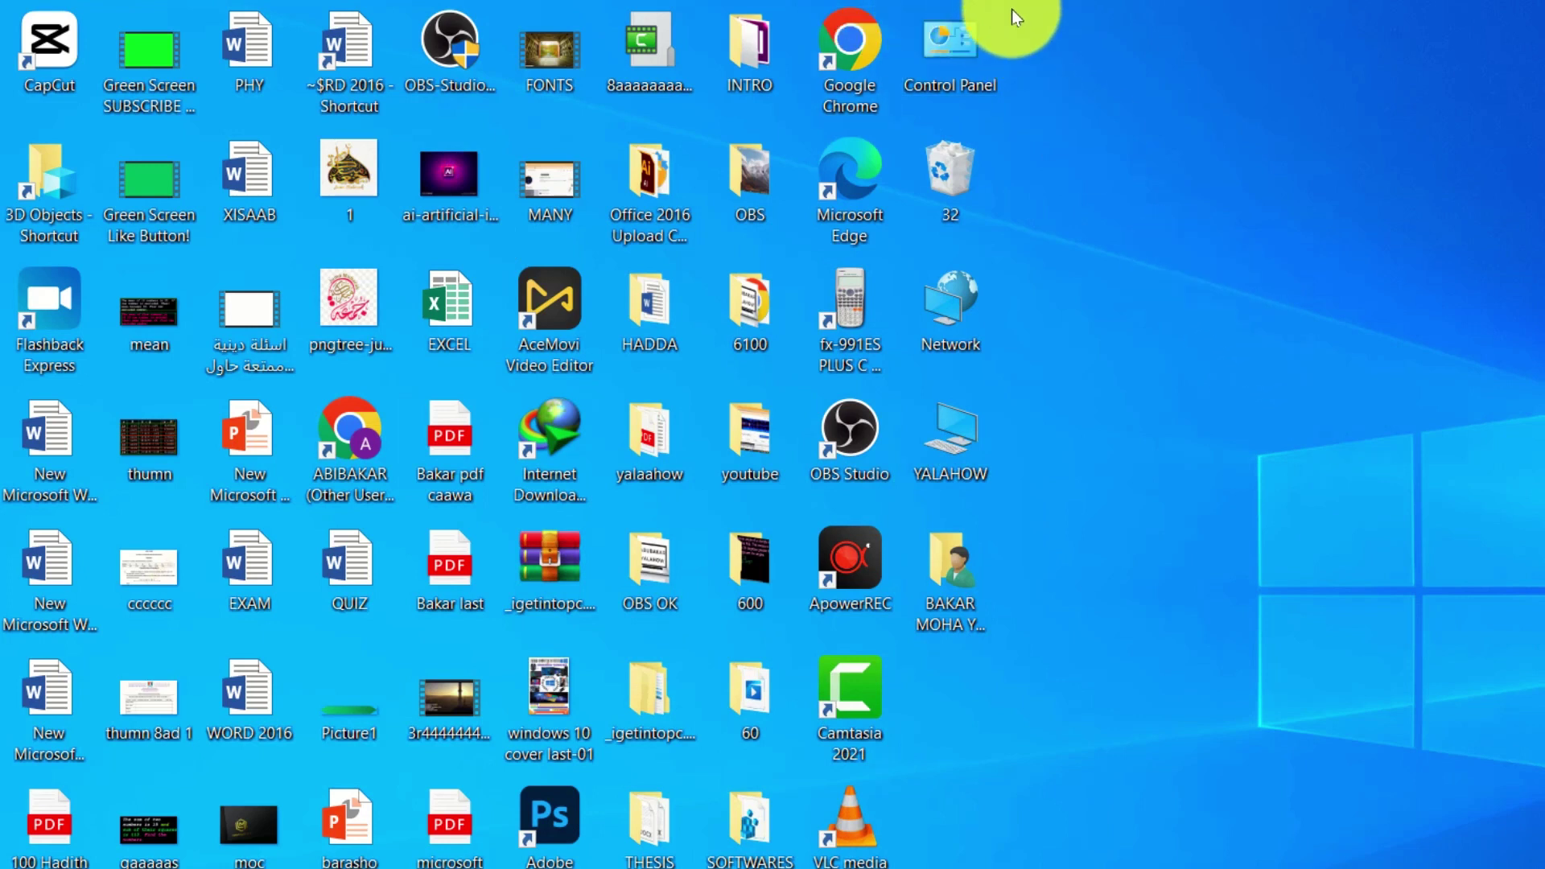
left_click_drag(1011, 8, 953, 620)
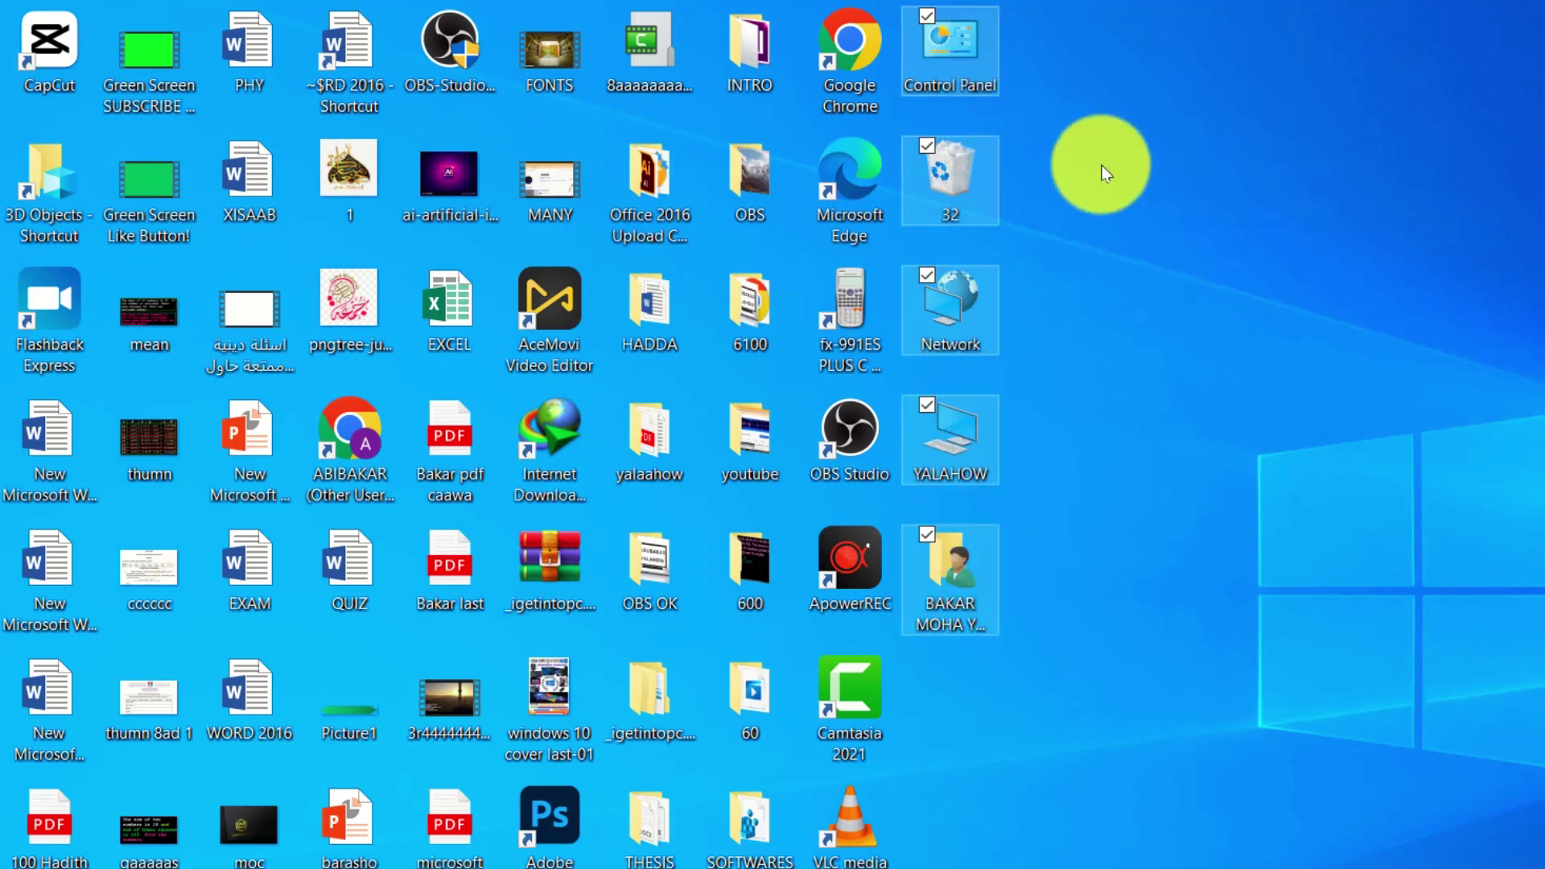
left_click(977, 69)
left_click_drag(977, 69, 1300, 137)
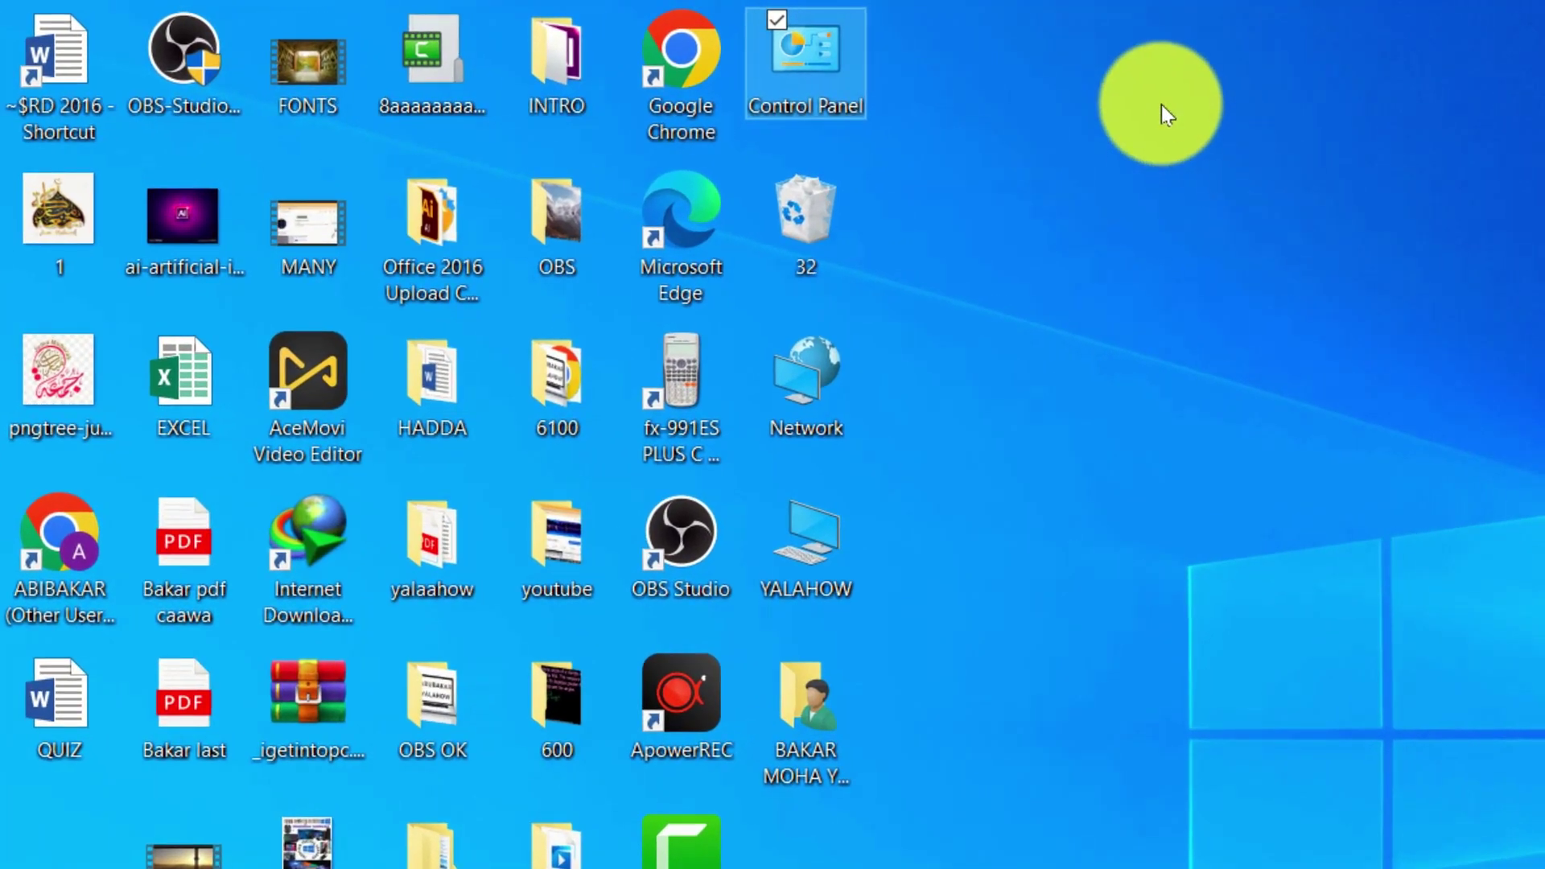
Step: Turn off Auto arrange icons for the desktop
right_click(1161, 105)
mouse_move(1115, 141)
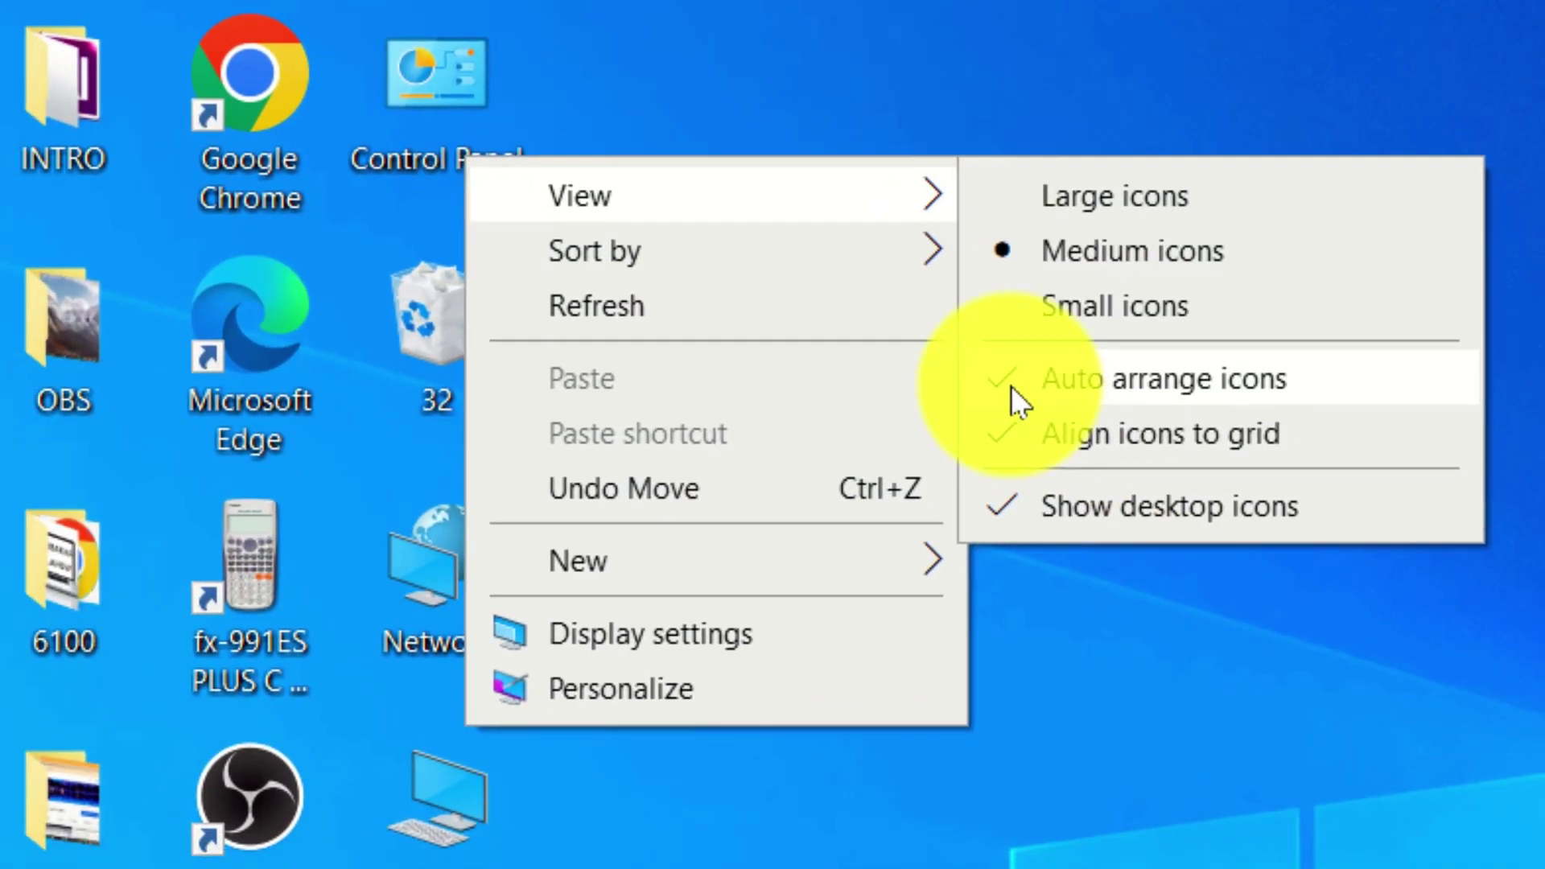
left_click(982, 398)
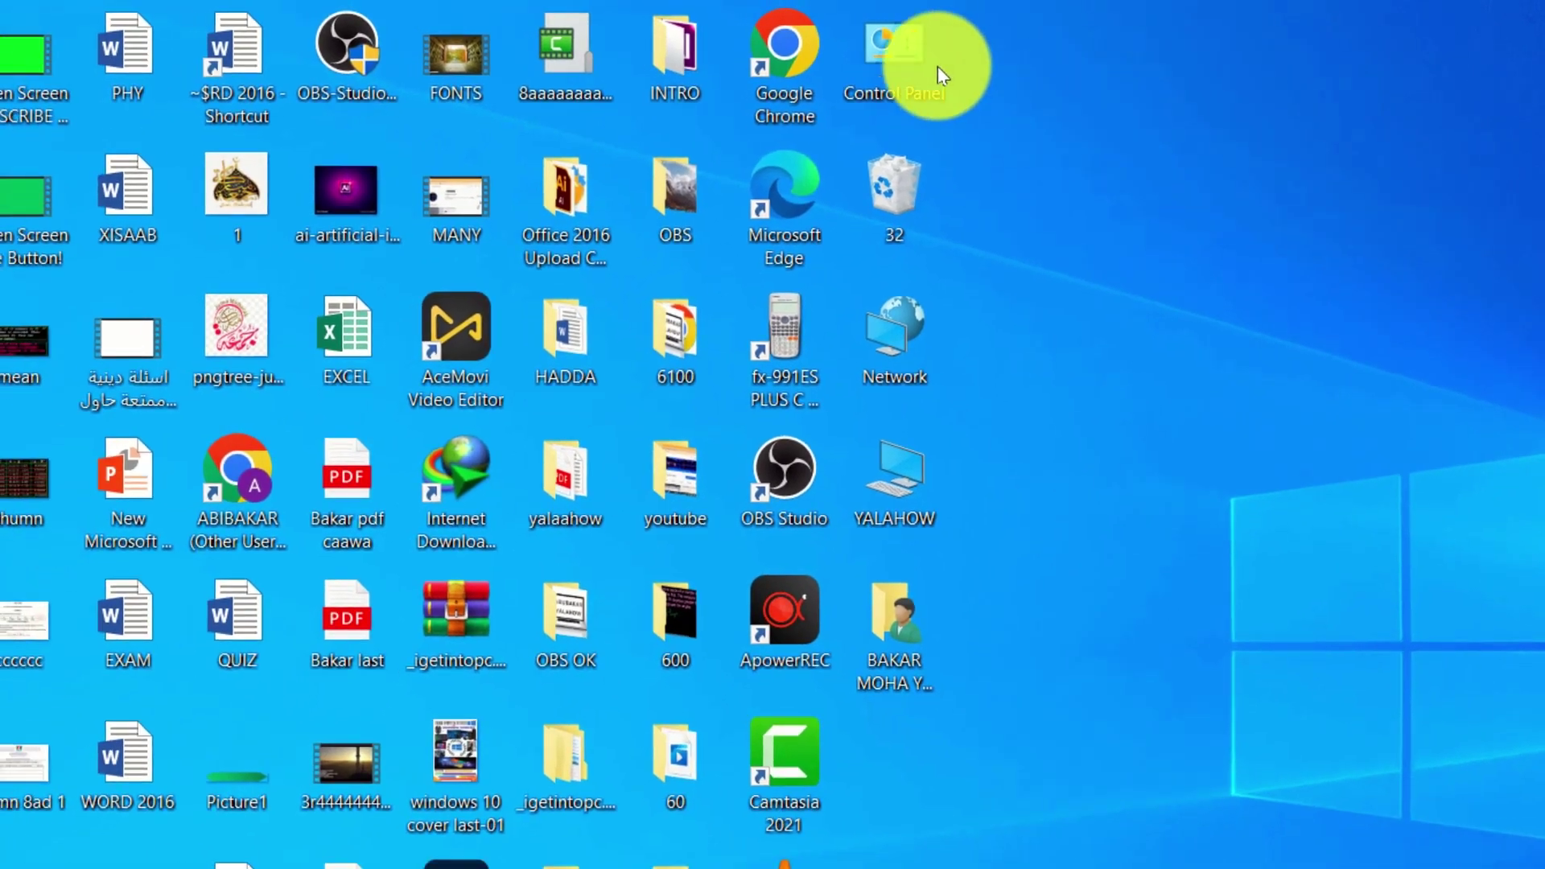
Step: Move the Control Panel, Recycle Bin, Network, computer and user folder icons into a separate column, apart from the other desktop icons
left_click_drag(869, 63, 1258, 126)
left_click_drag(851, 231, 1255, 233)
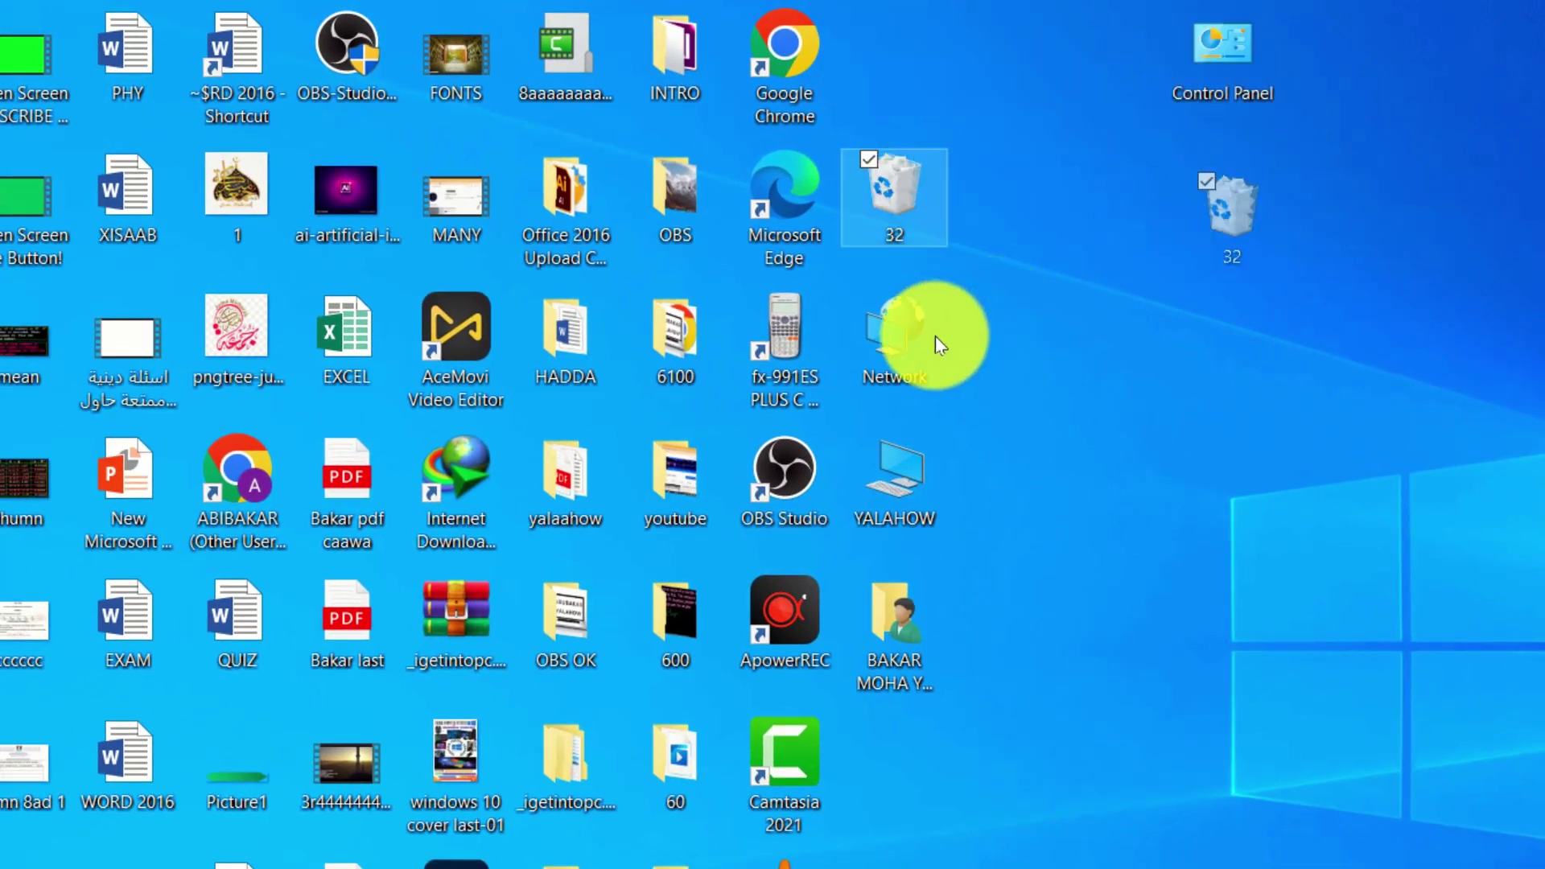
left_click_drag(935, 335, 1207, 338)
left_click(882, 503)
left_click_drag(882, 503, 1195, 501)
left_click_drag(886, 620, 1254, 642)
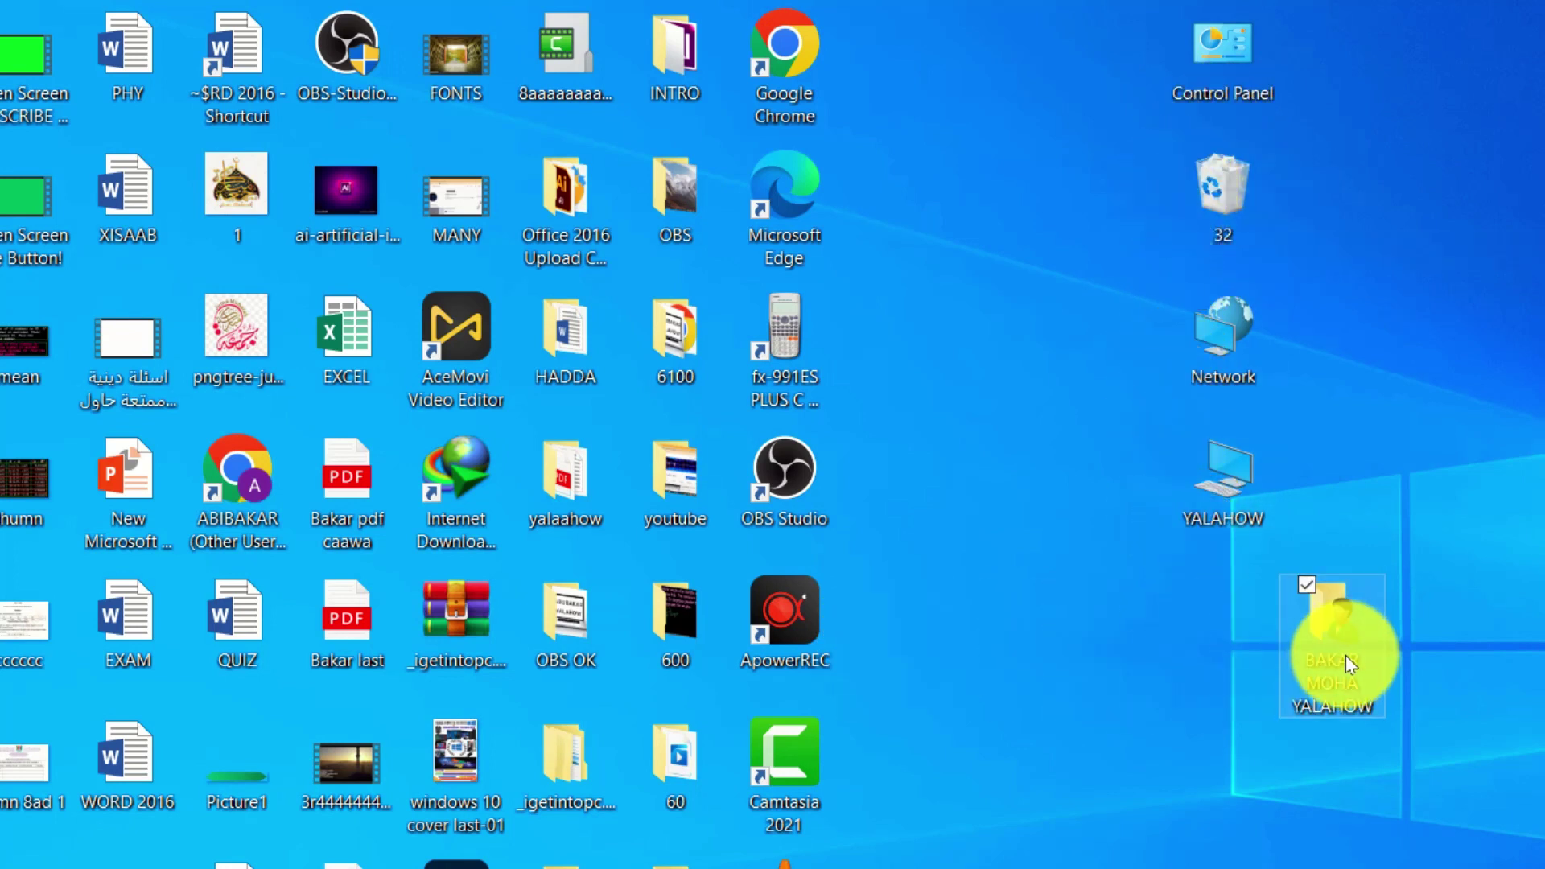
left_click_drag(1346, 655, 1244, 658)
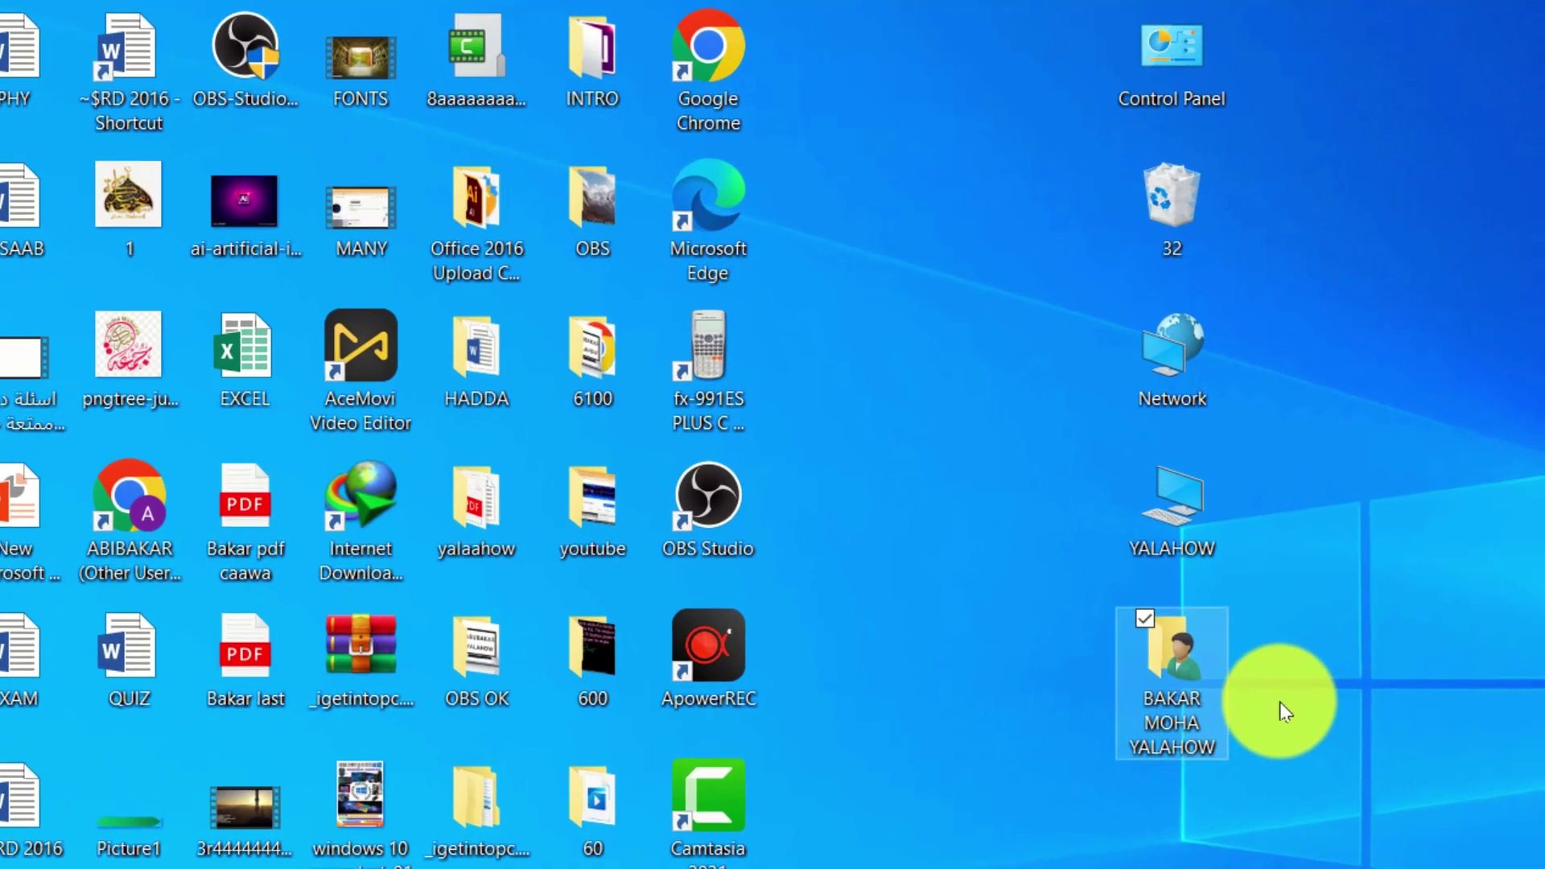
left_click(1279, 702)
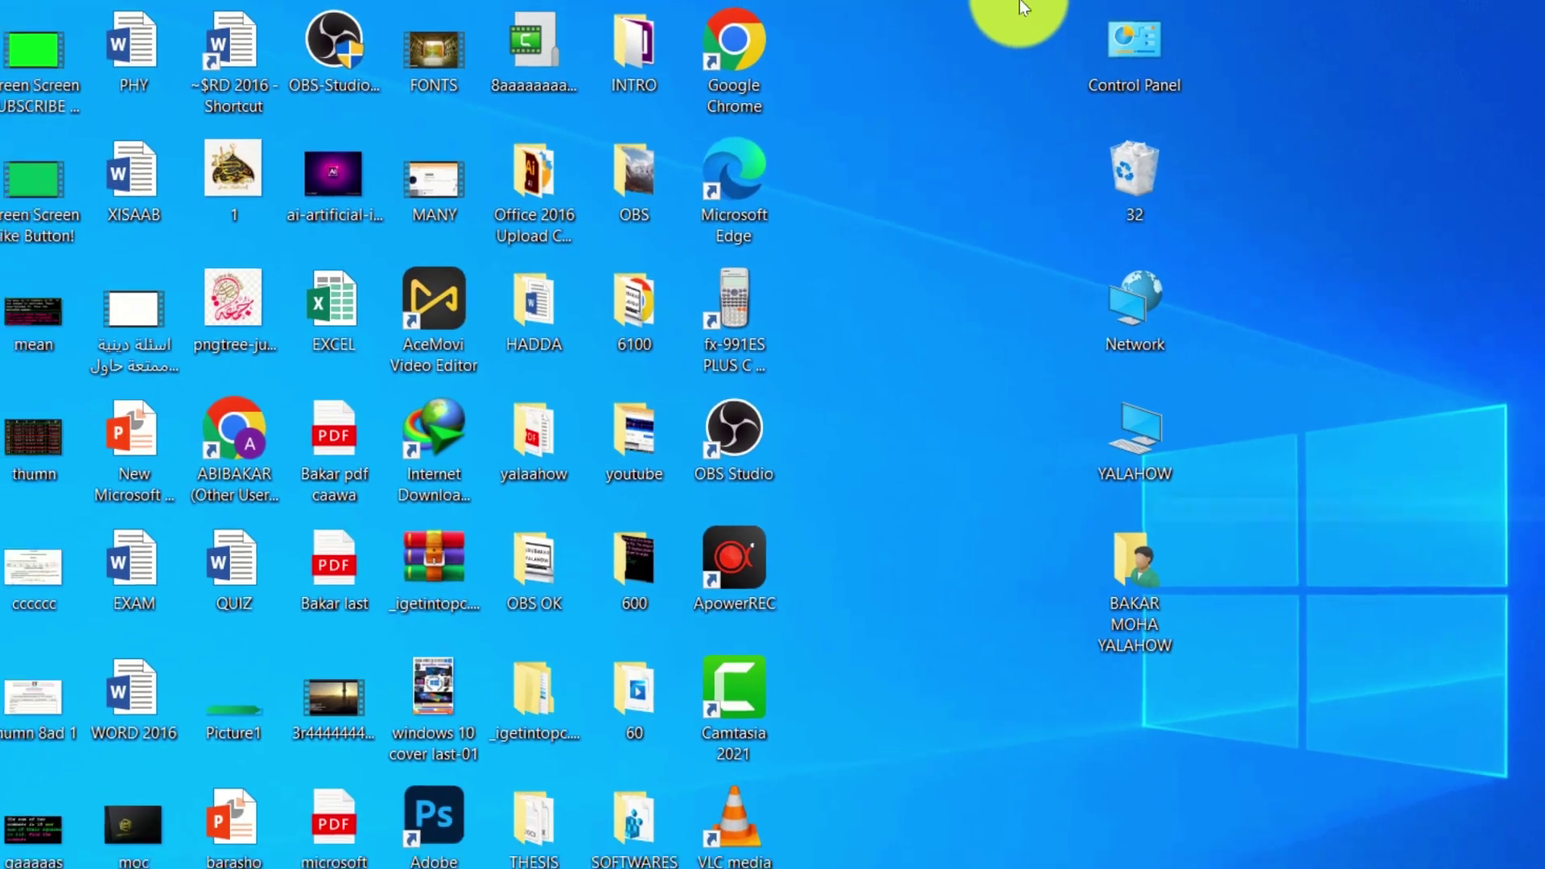
left_click_drag(998, 6, 1250, 833)
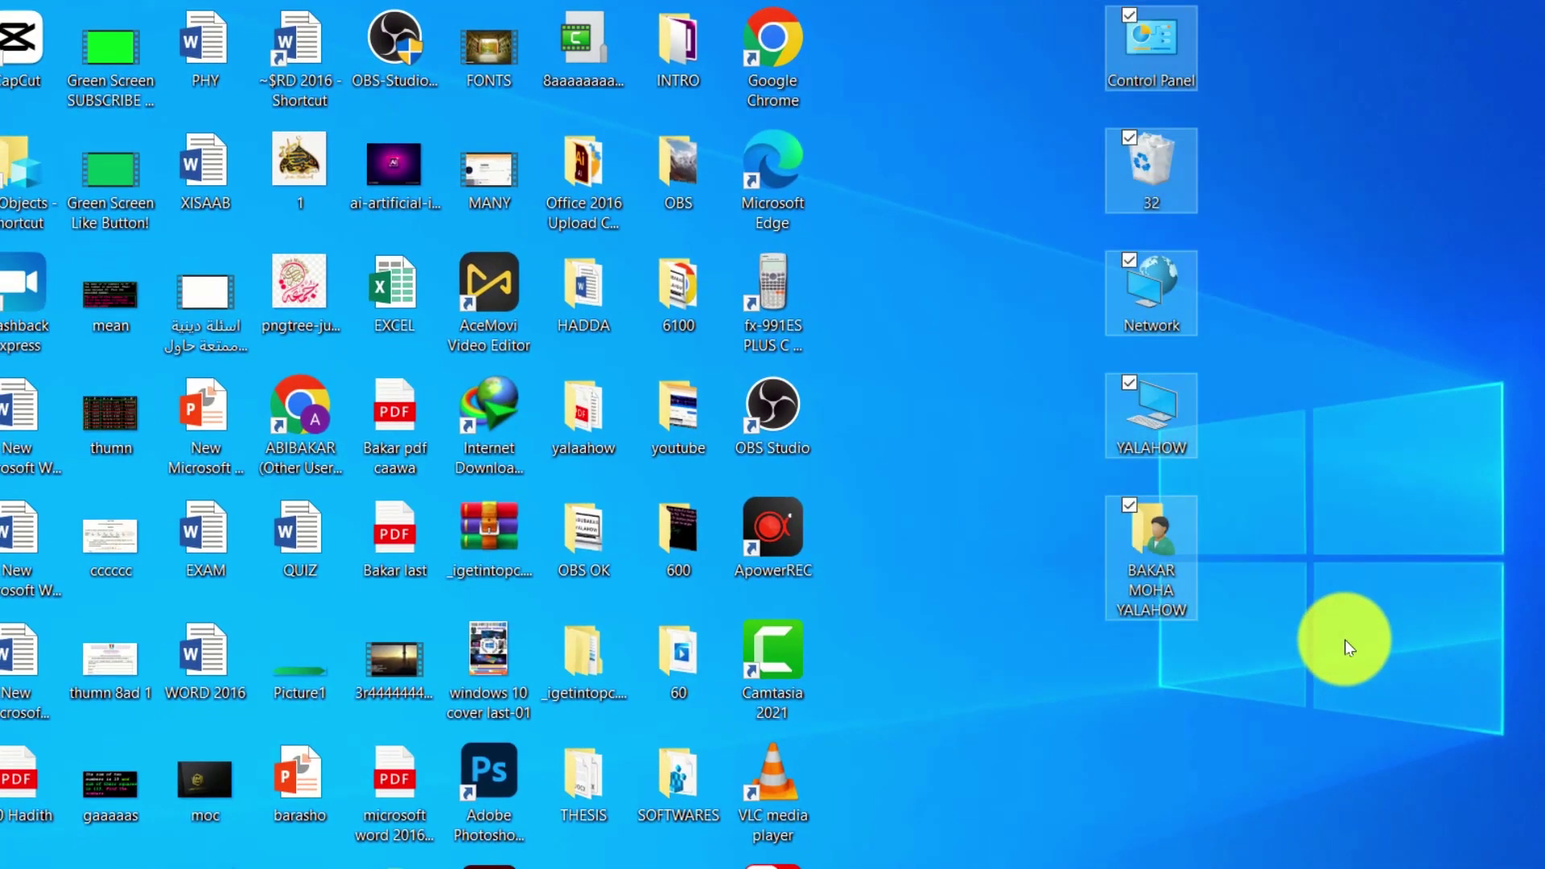
left_click(1418, 633)
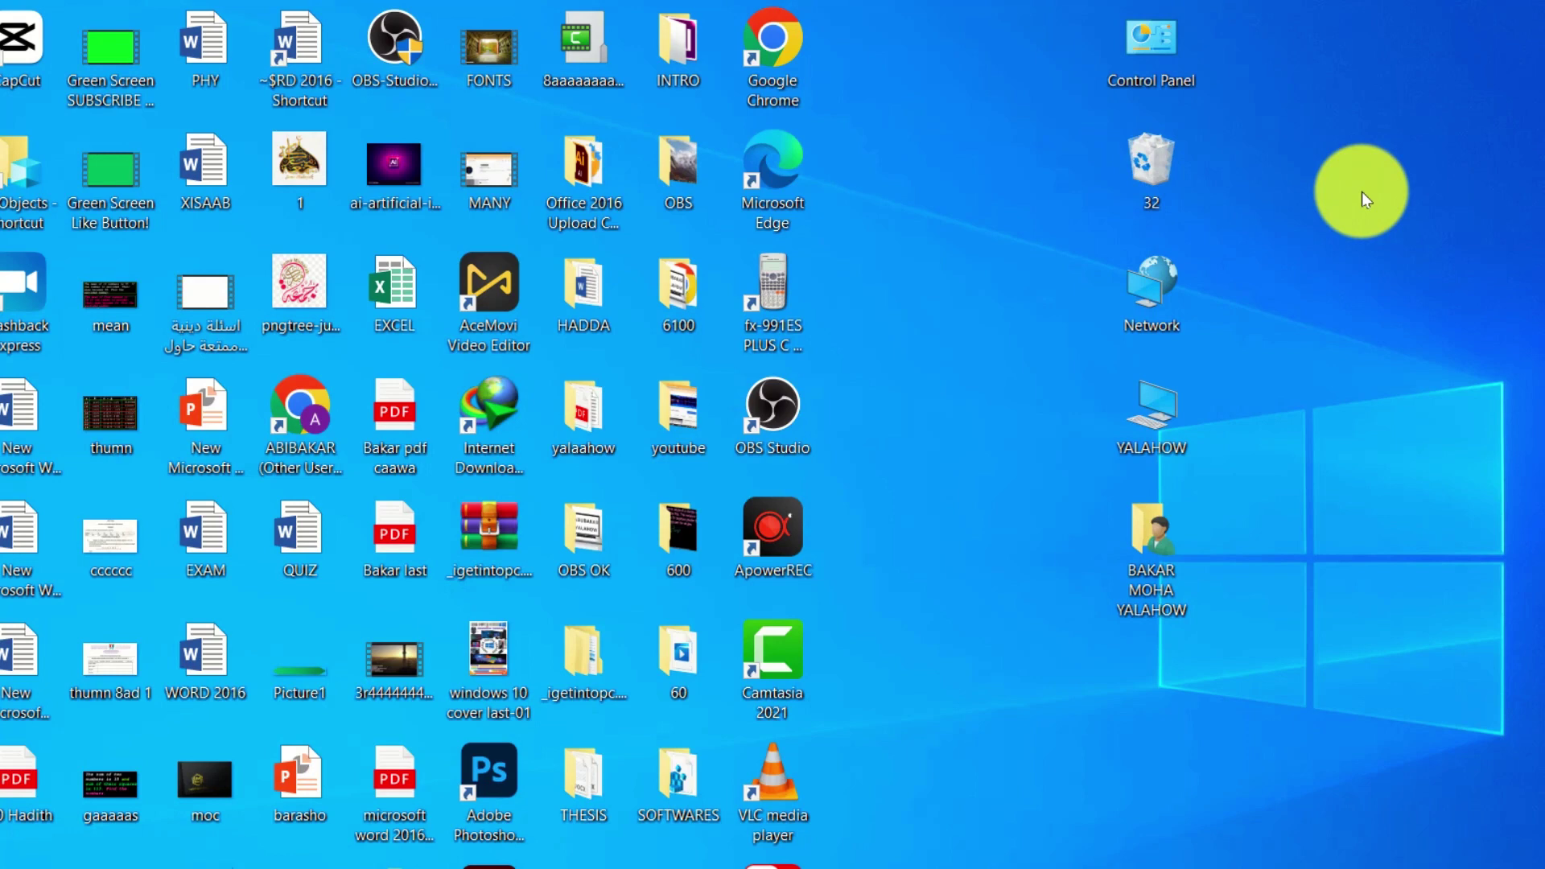
left_click_drag(924, 3, 2, 868)
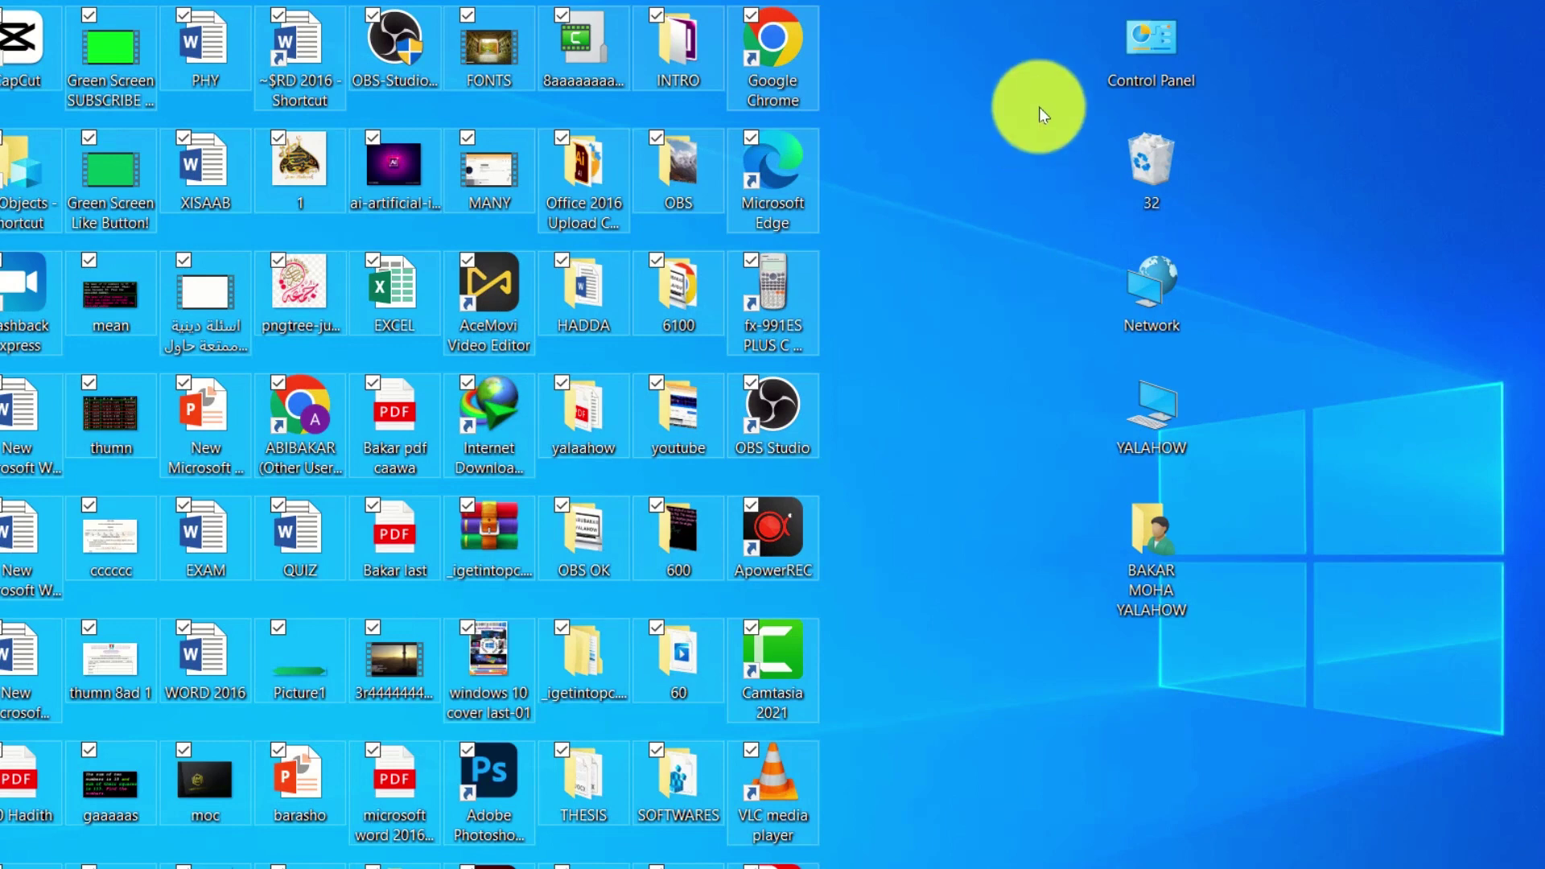
left_click_drag(1016, 6, 1320, 625)
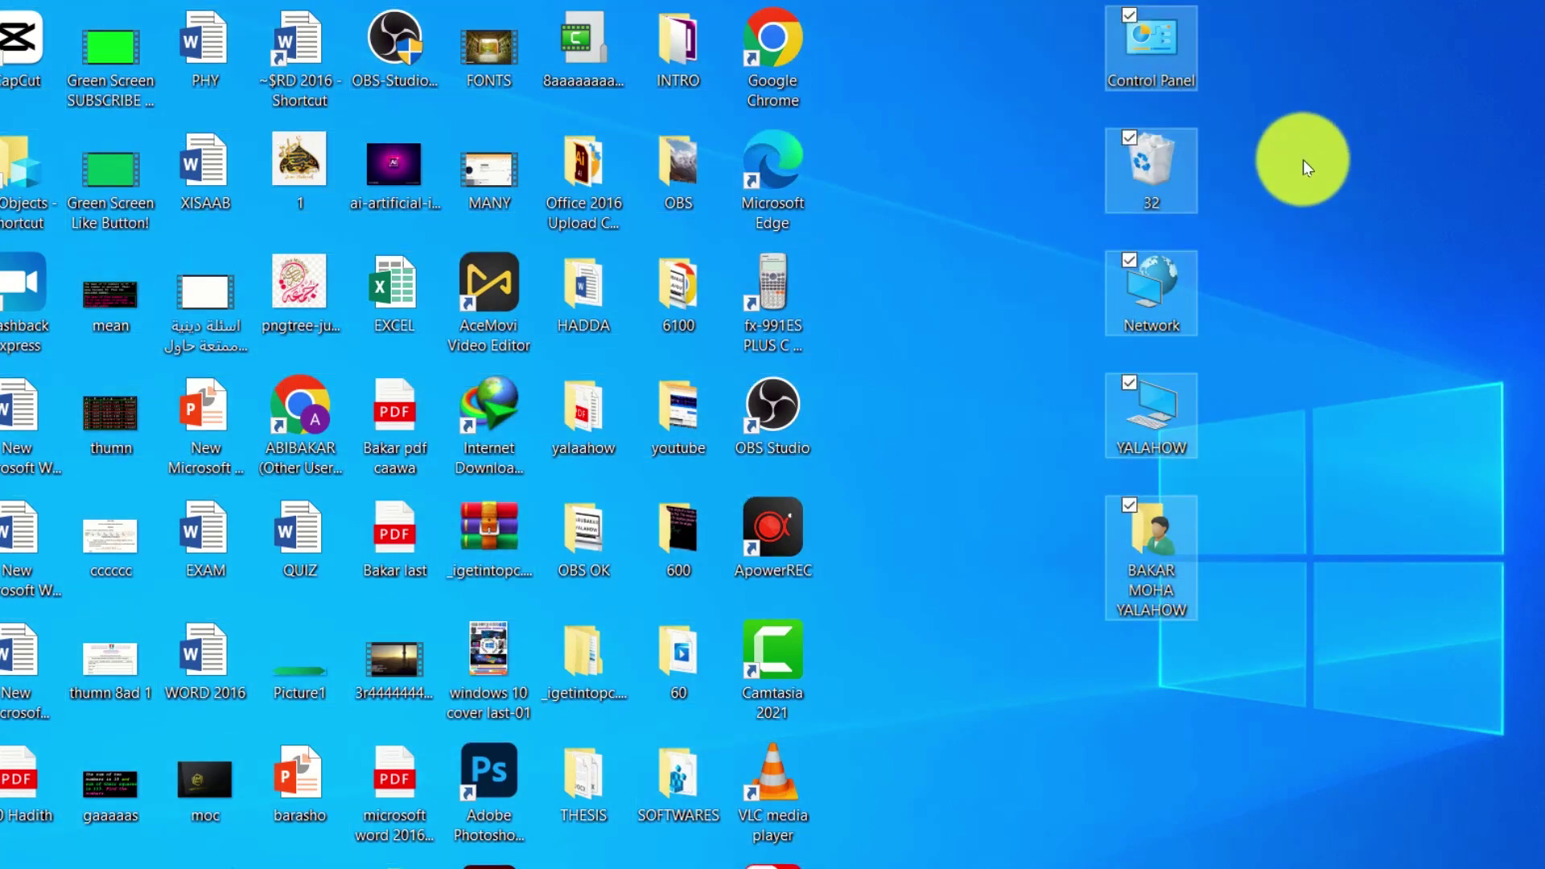
left_click(1294, 220)
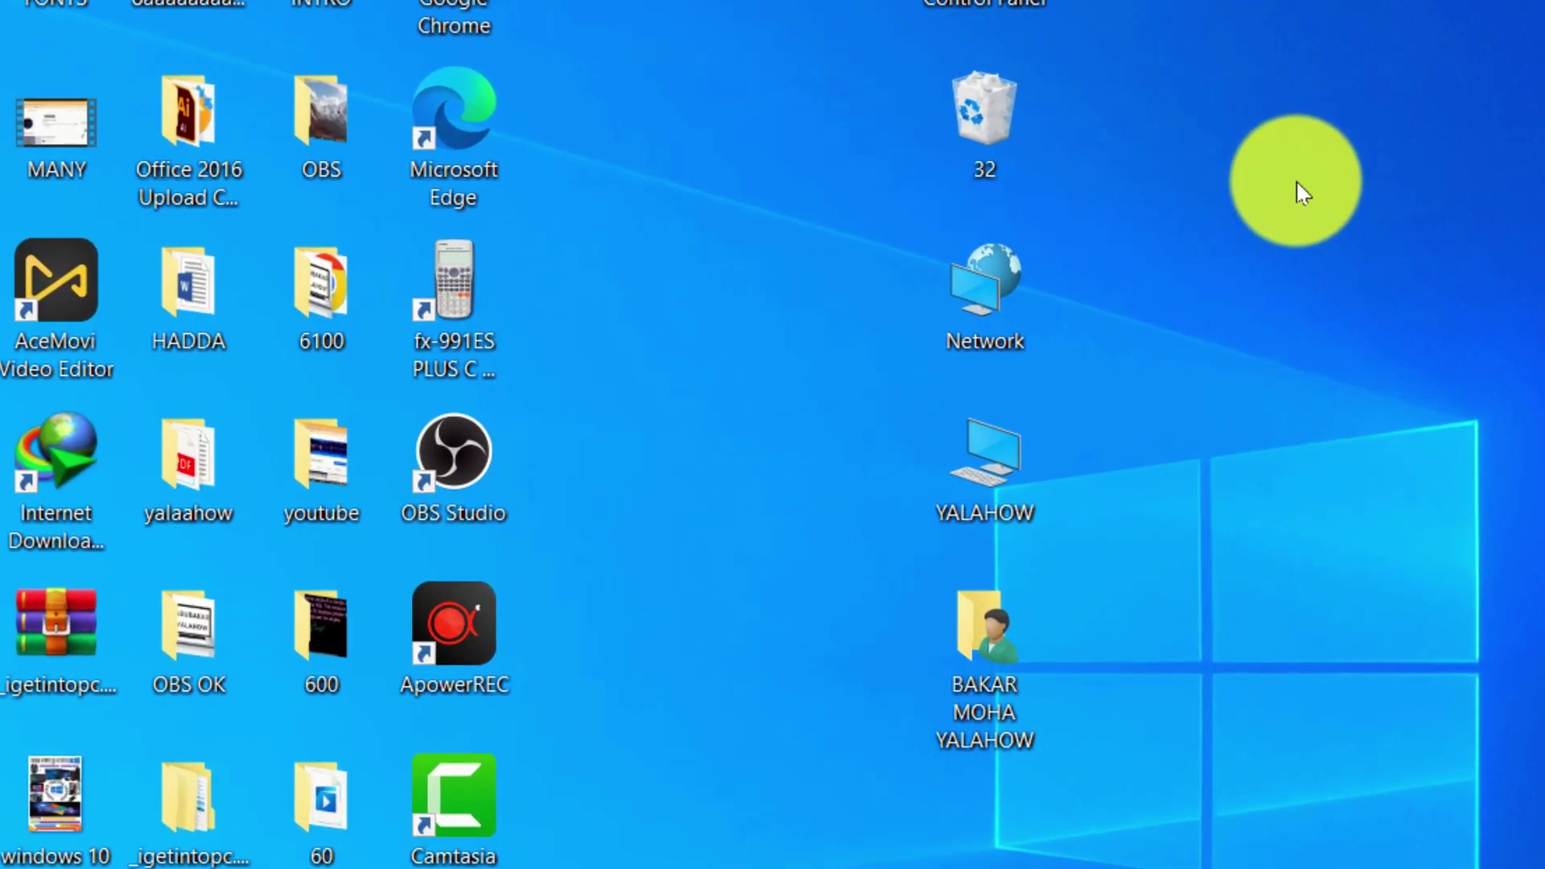
Step: Open the desktop's Personalization settings
right_click(1296, 187)
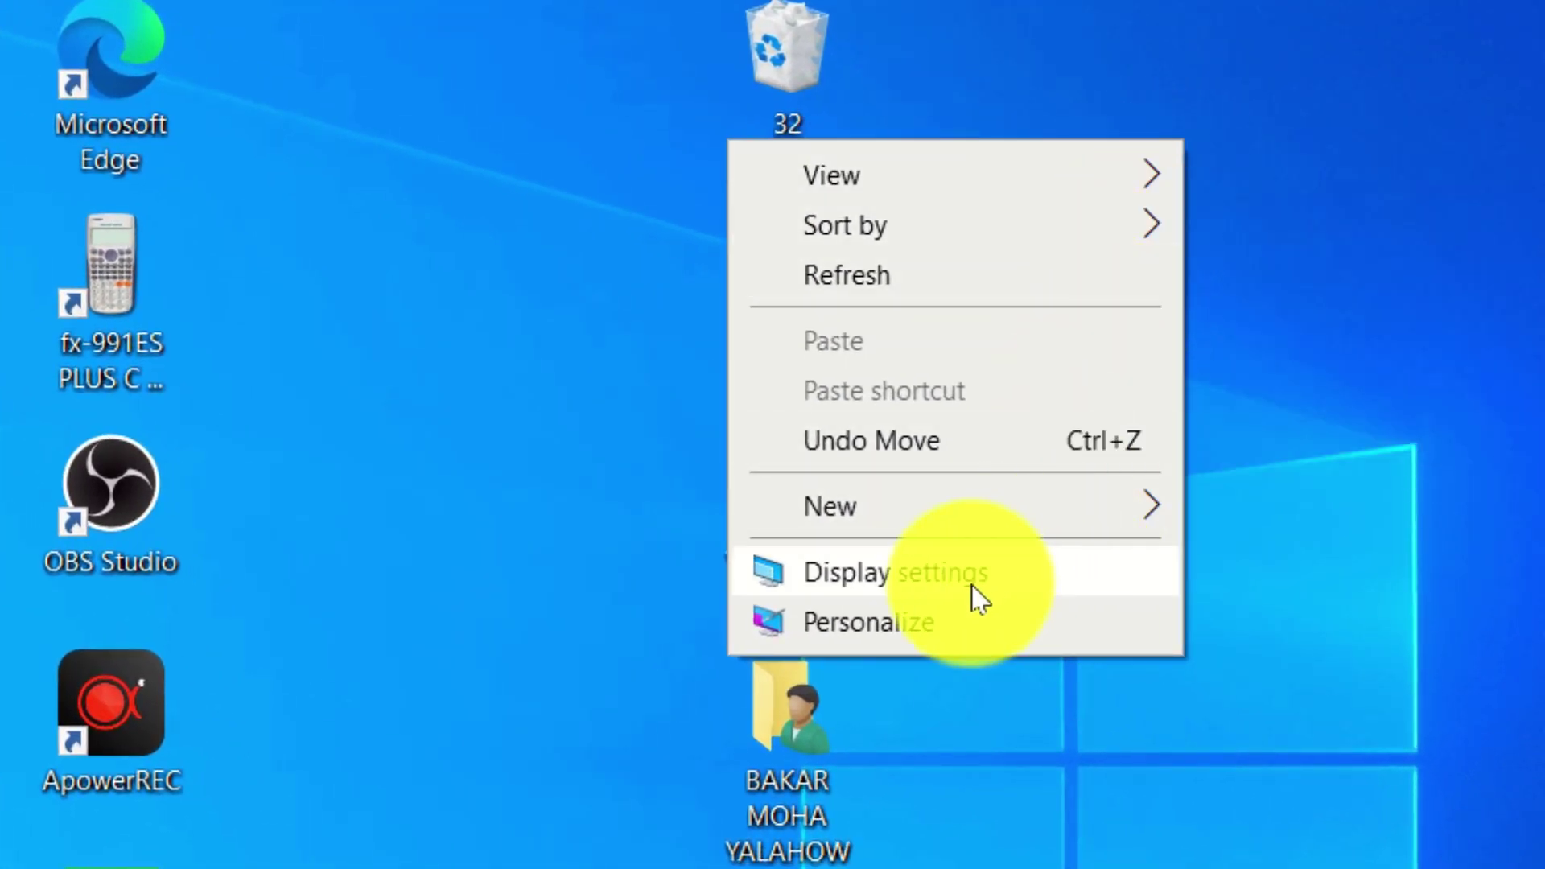
left_click(859, 621)
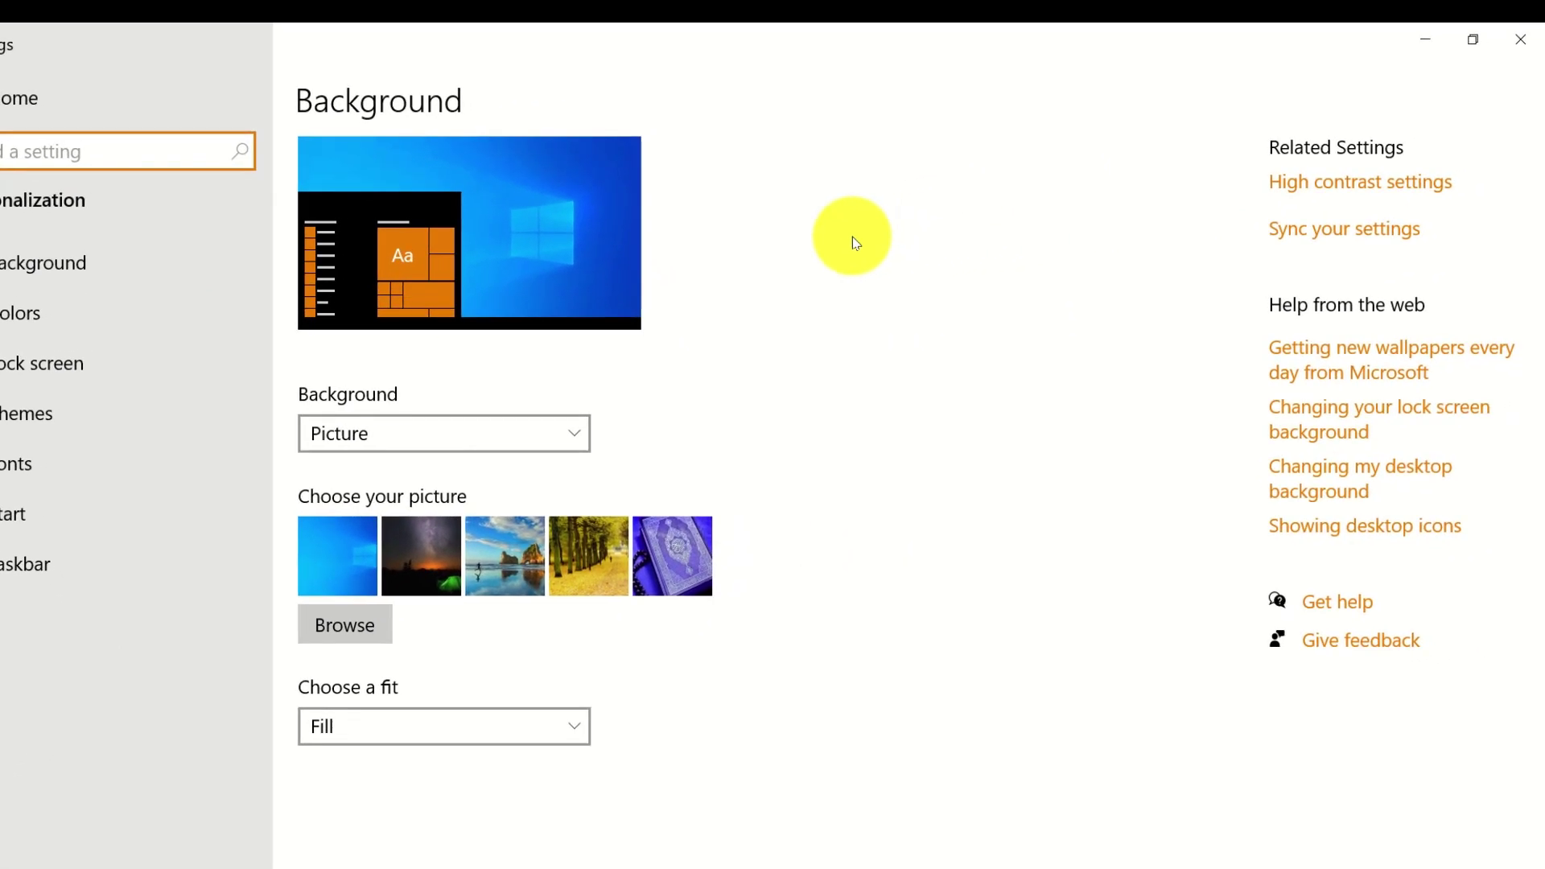
left_click(1474, 38)
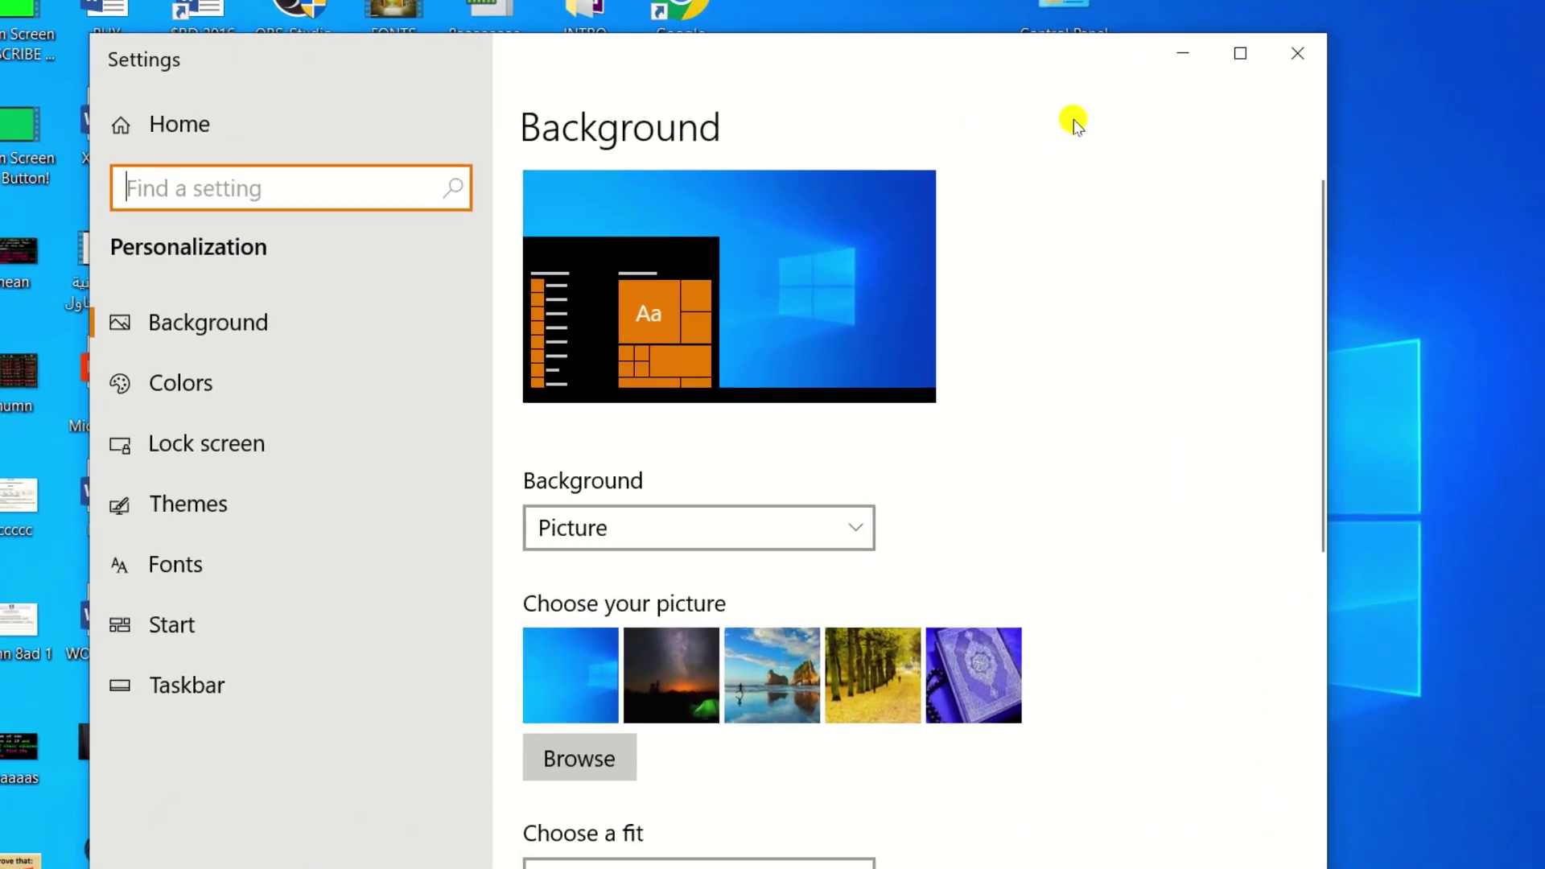
left_click(846, 294)
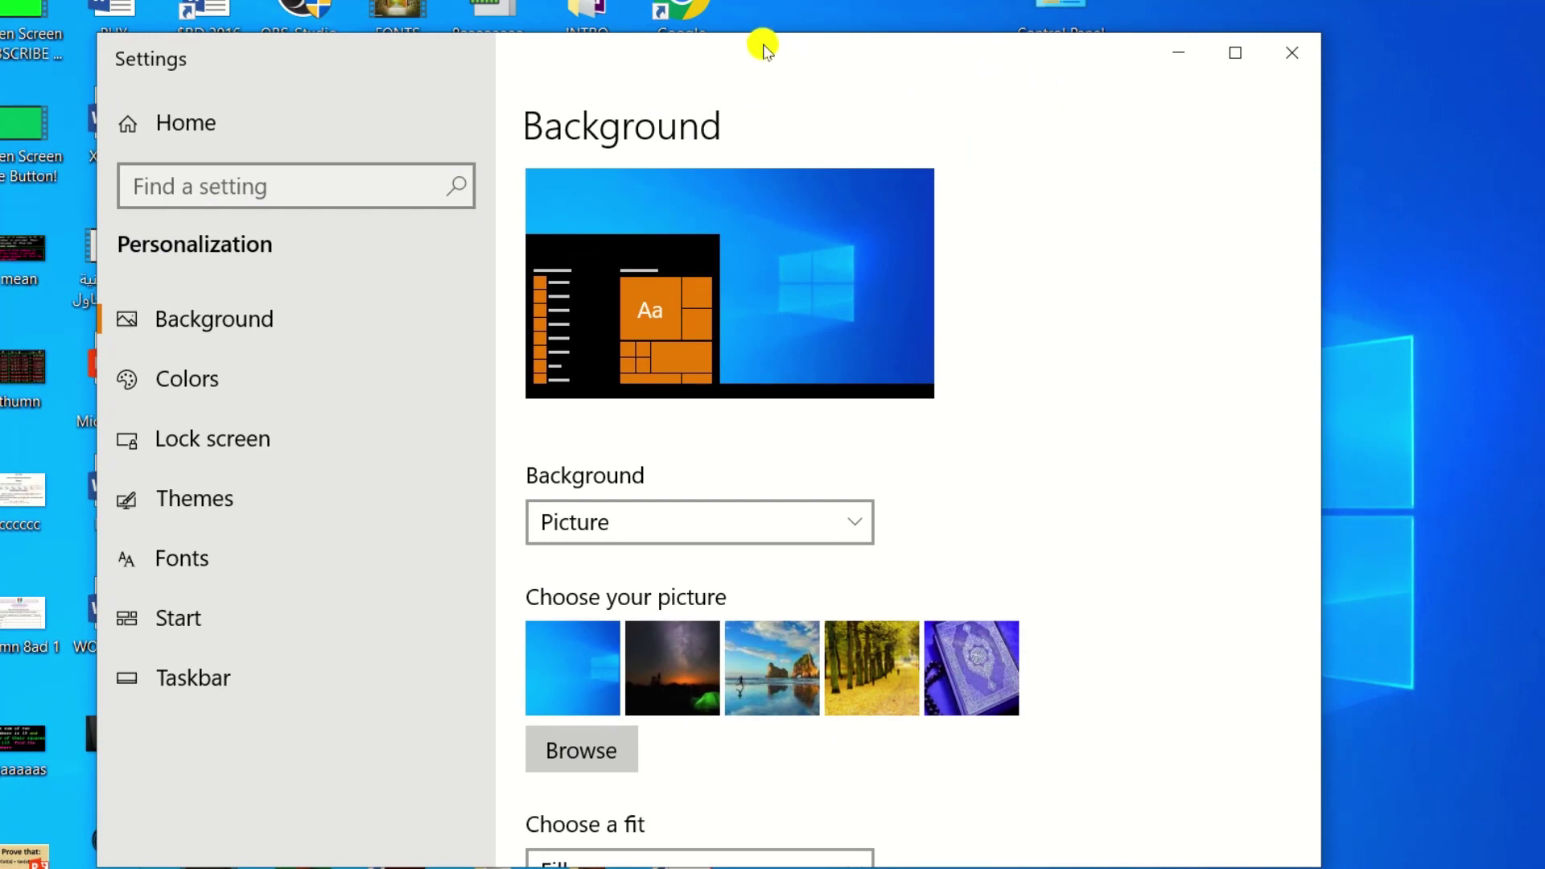
mouse_move(763, 50)
left_mouse_down()
mouse_move(1022, 48)
mouse_move(859, 8)
mouse_move(776, 96)
mouse_move(785, 55)
left_mouse_up()
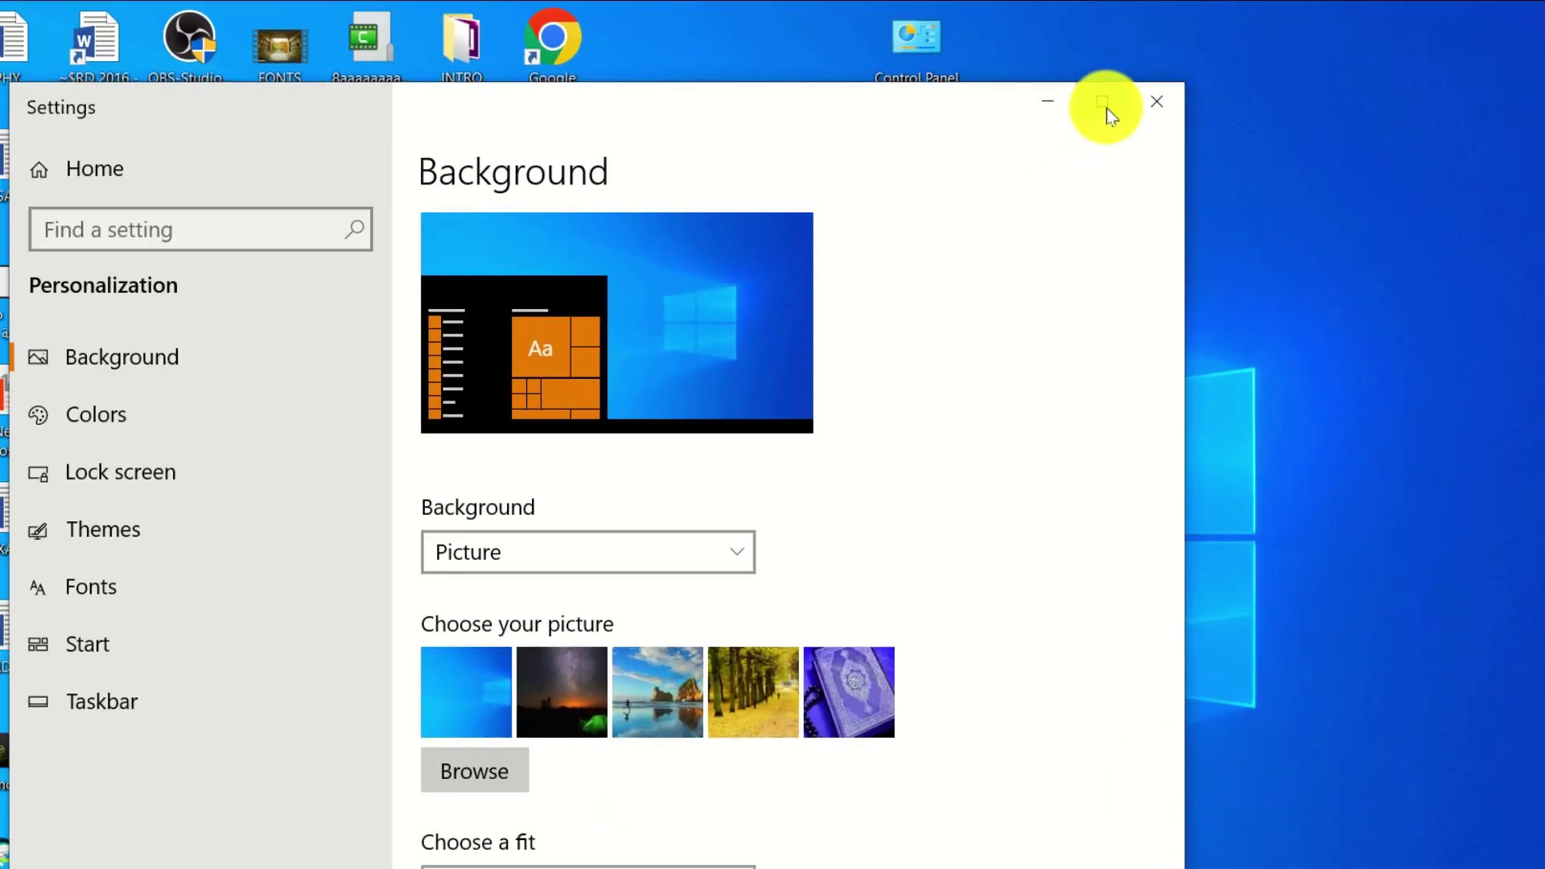
left_click(932, 134)
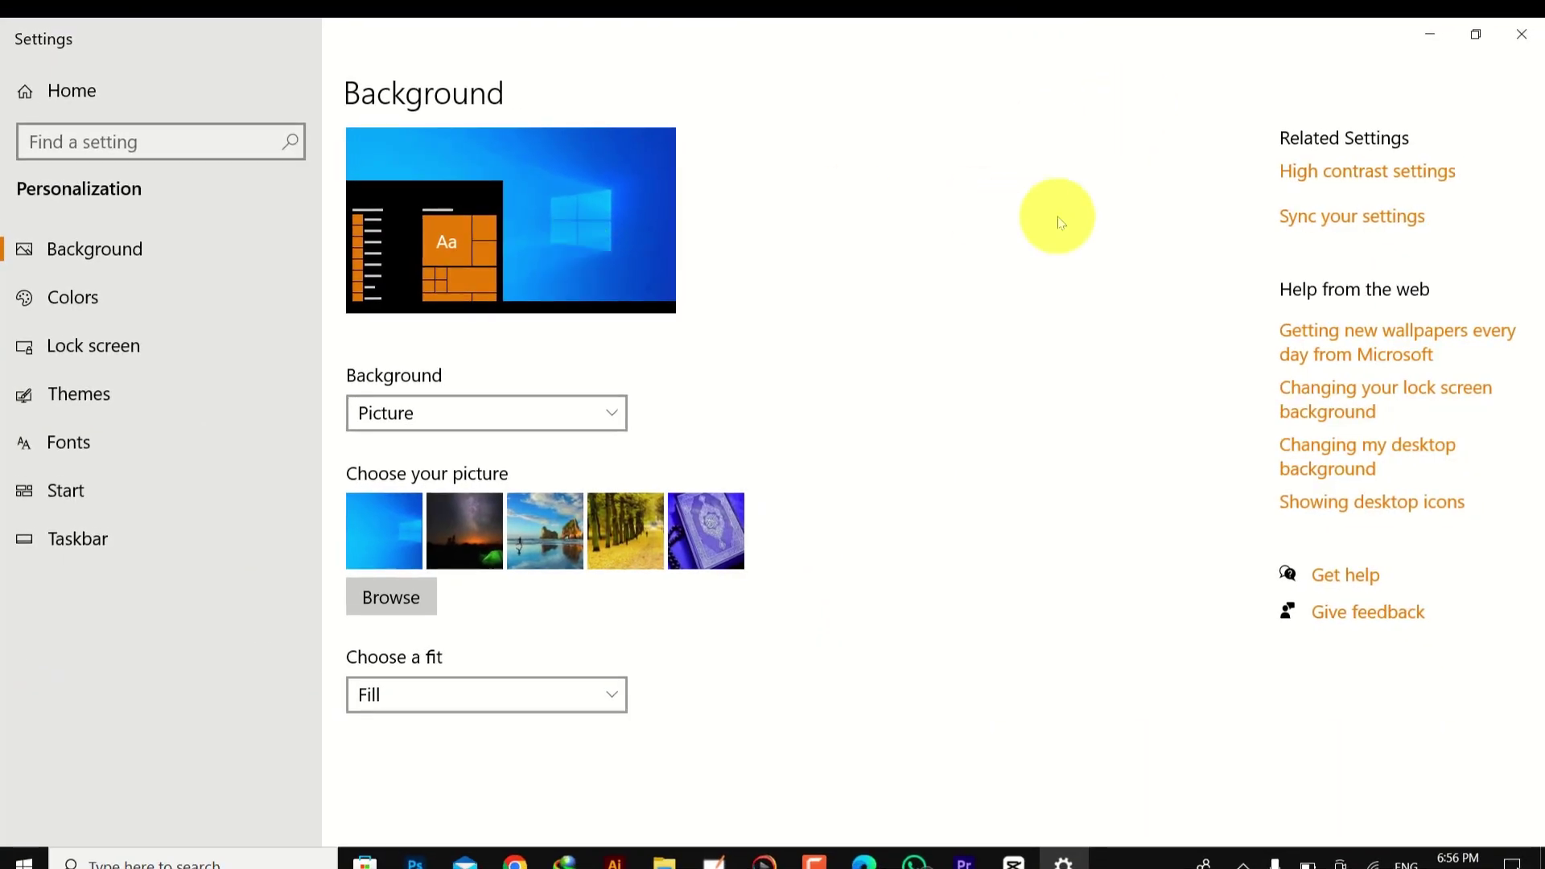
left_click(1477, 40)
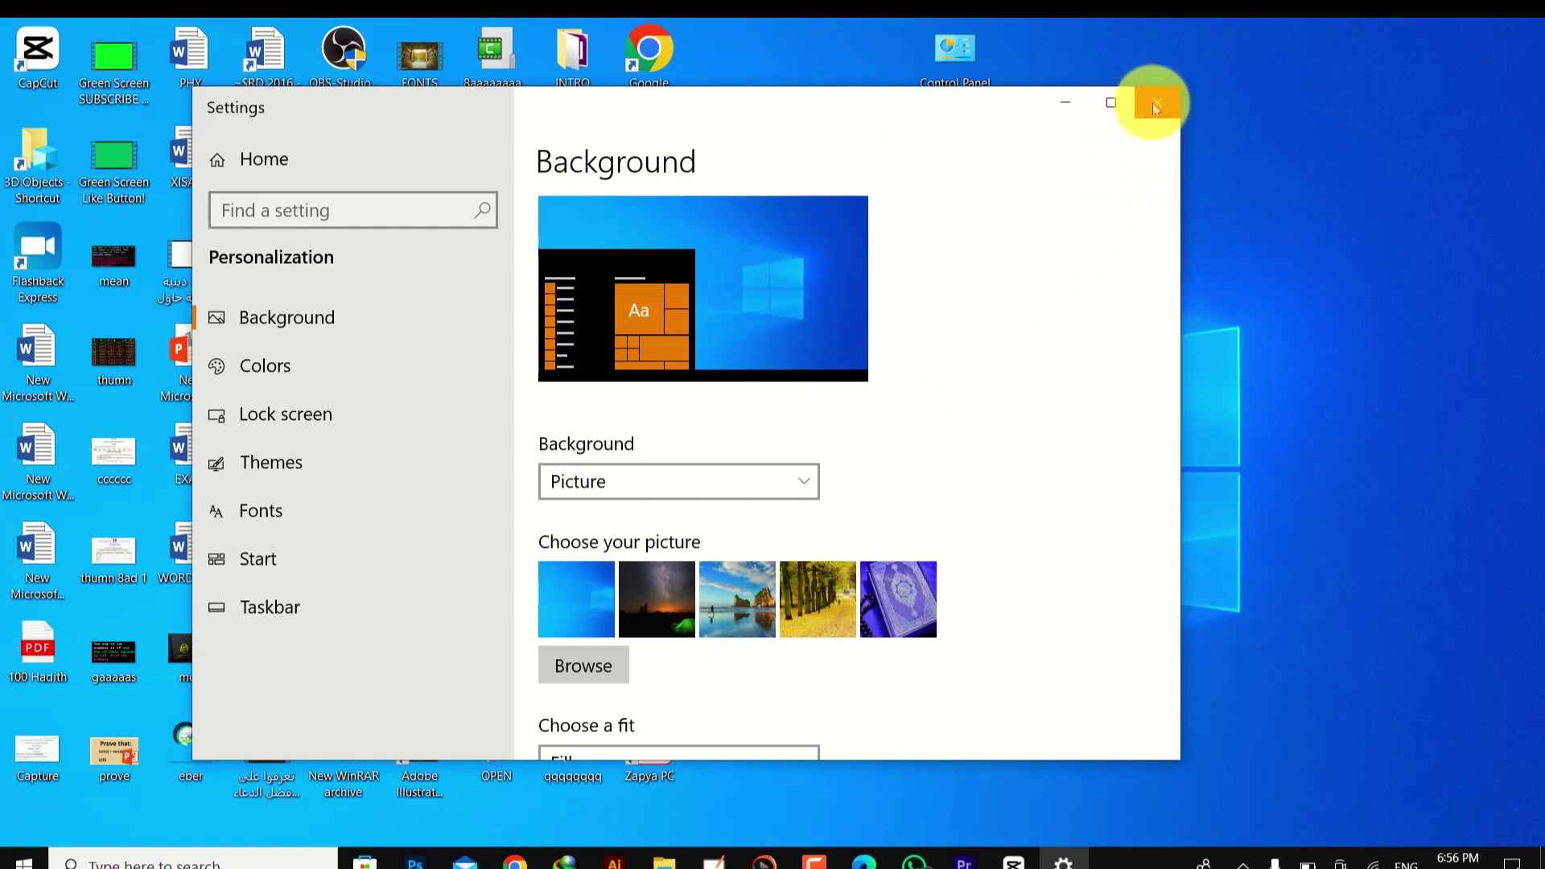
left_click(1110, 104)
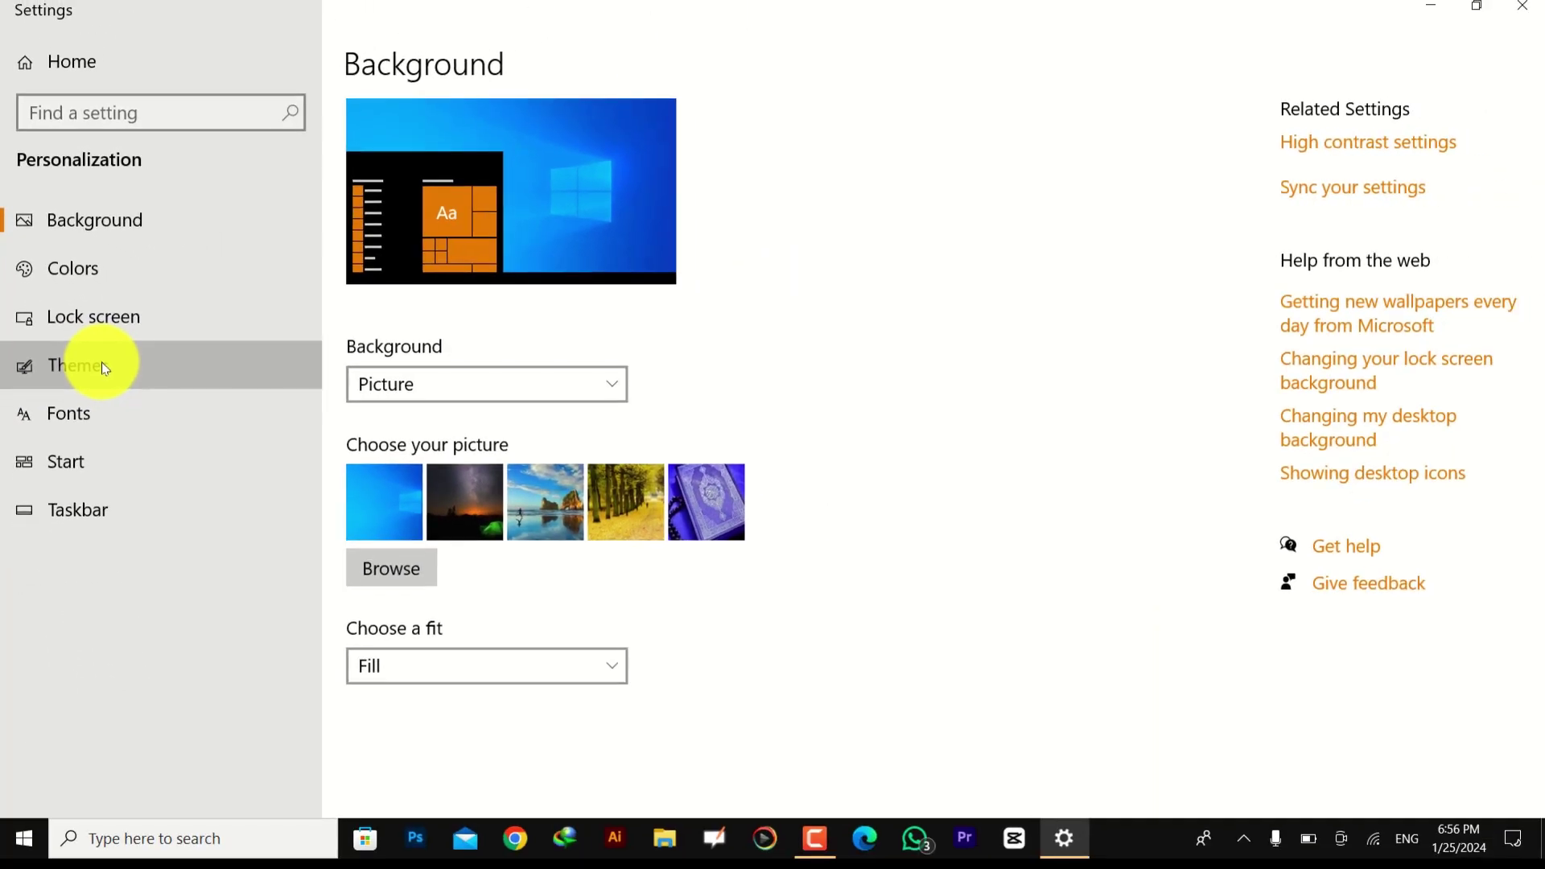
Step: Open Desktop Icon Settings from the Themes page and move the dialog clear of the settings categories
left_click(101, 366)
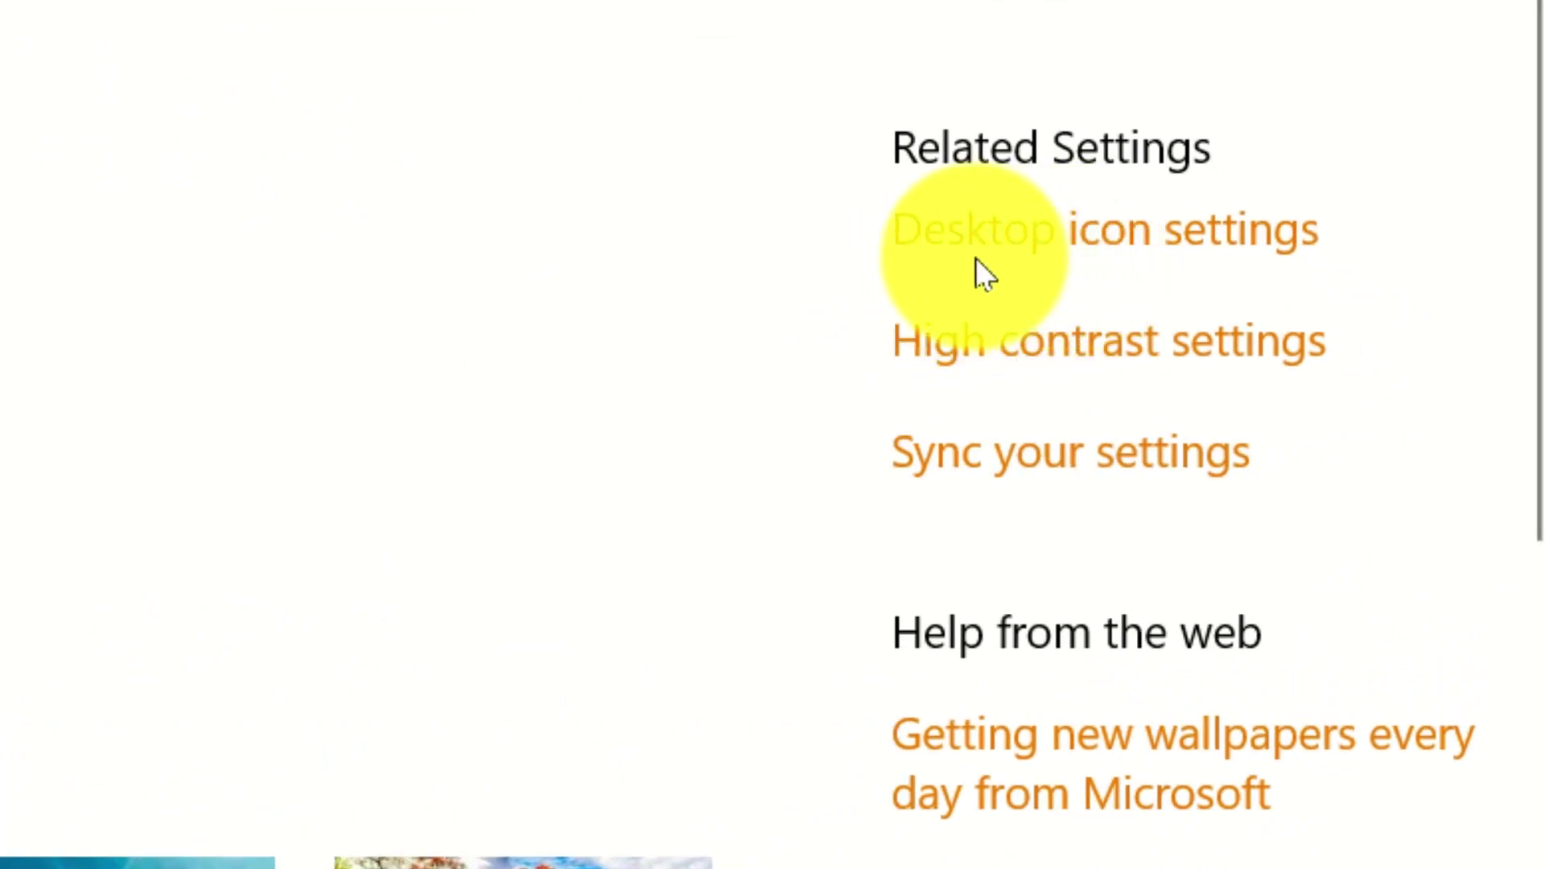
left_click(971, 251)
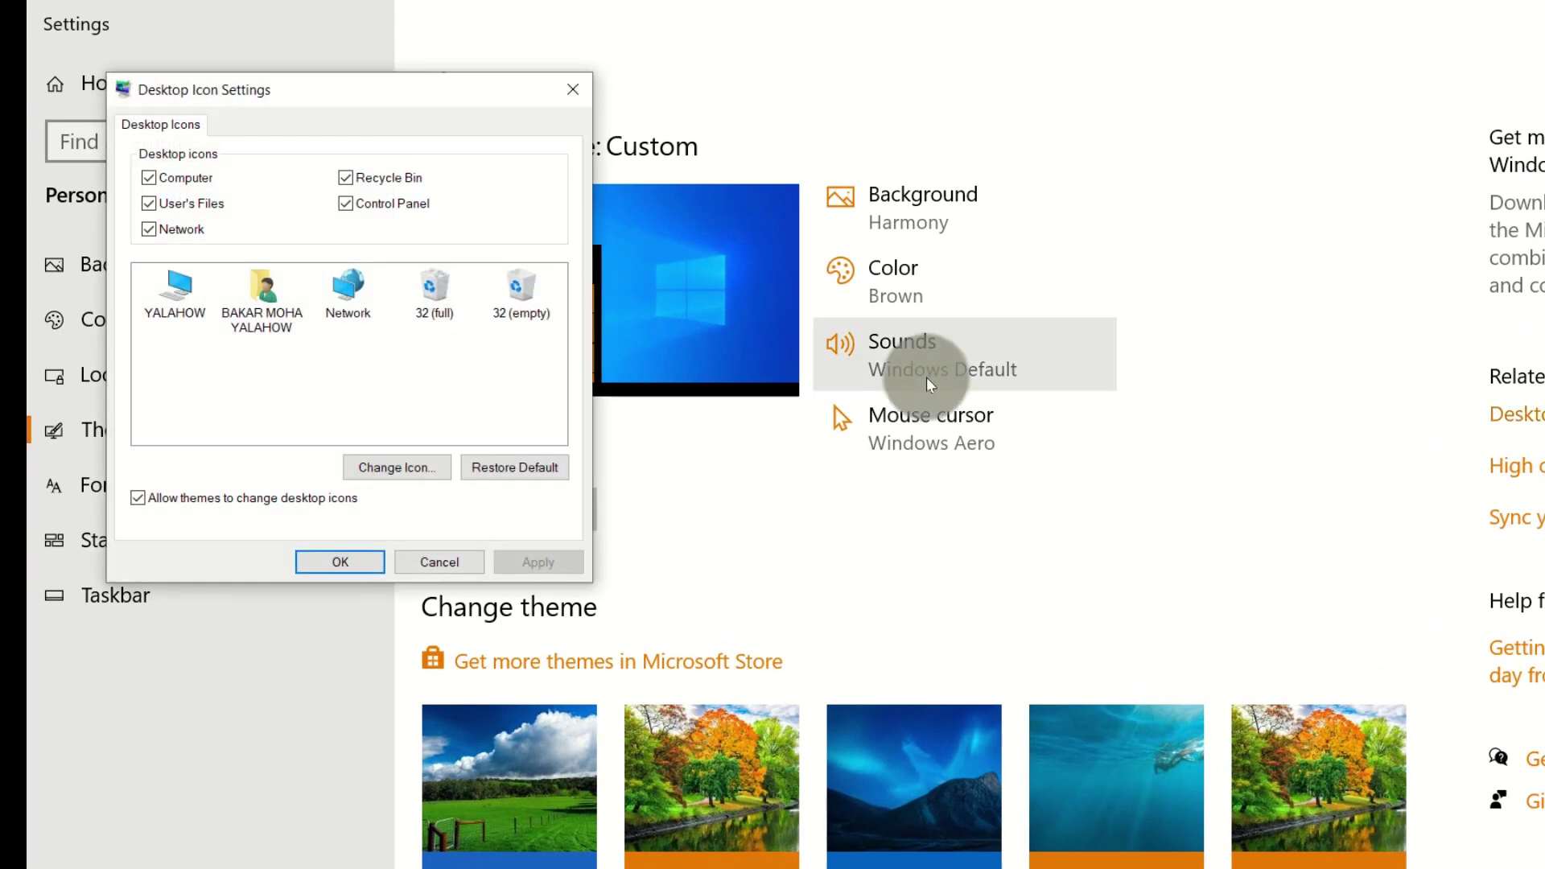
left_click_drag(458, 88, 1189, 108)
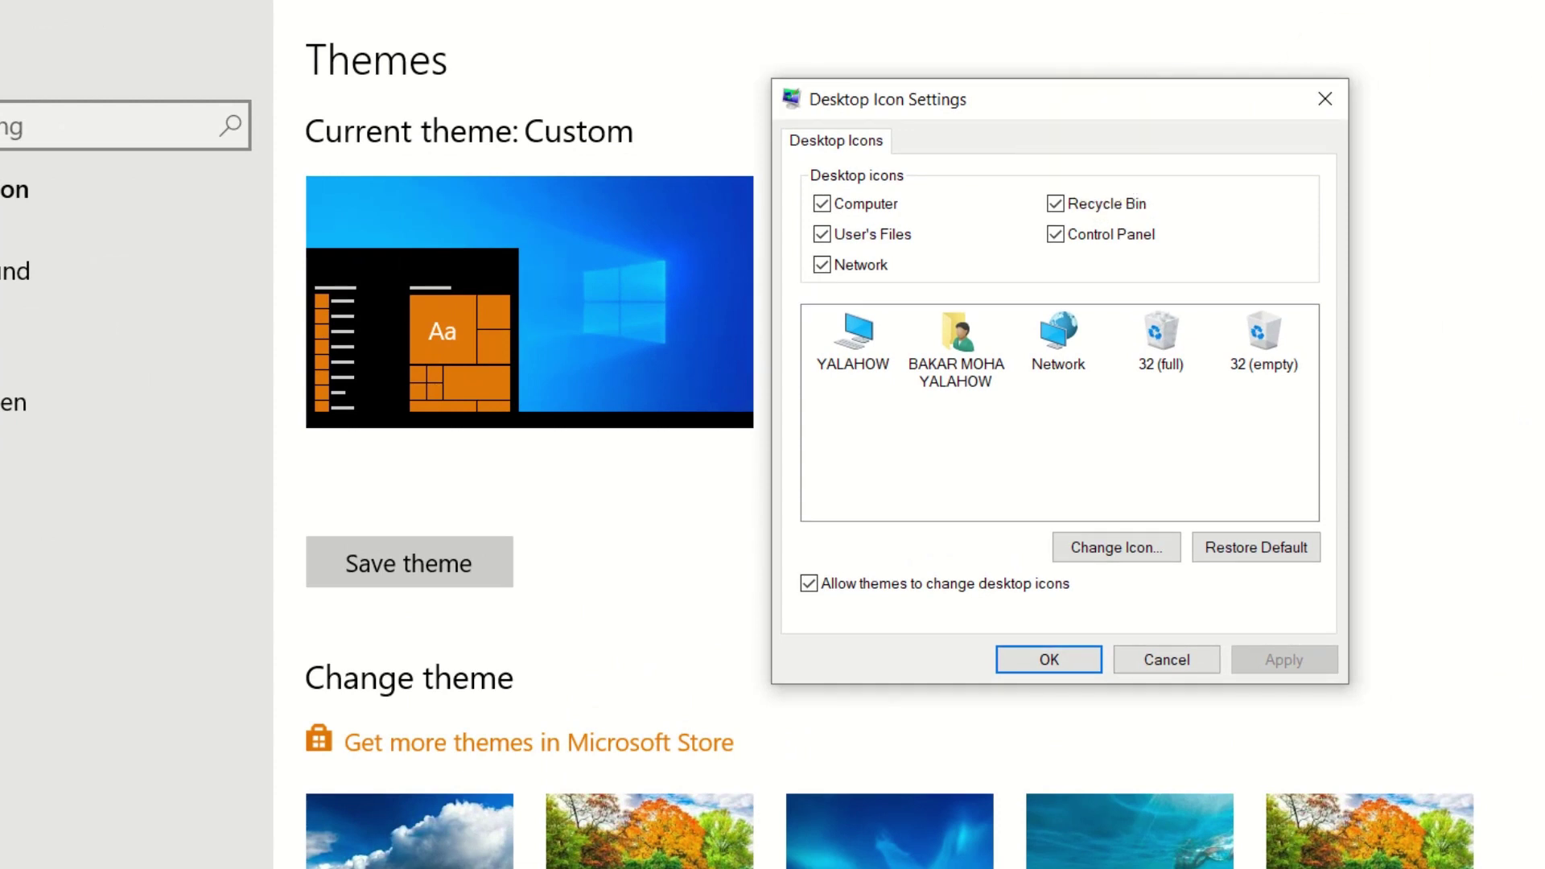
left_click_drag(1192, 98, 1095, 113)
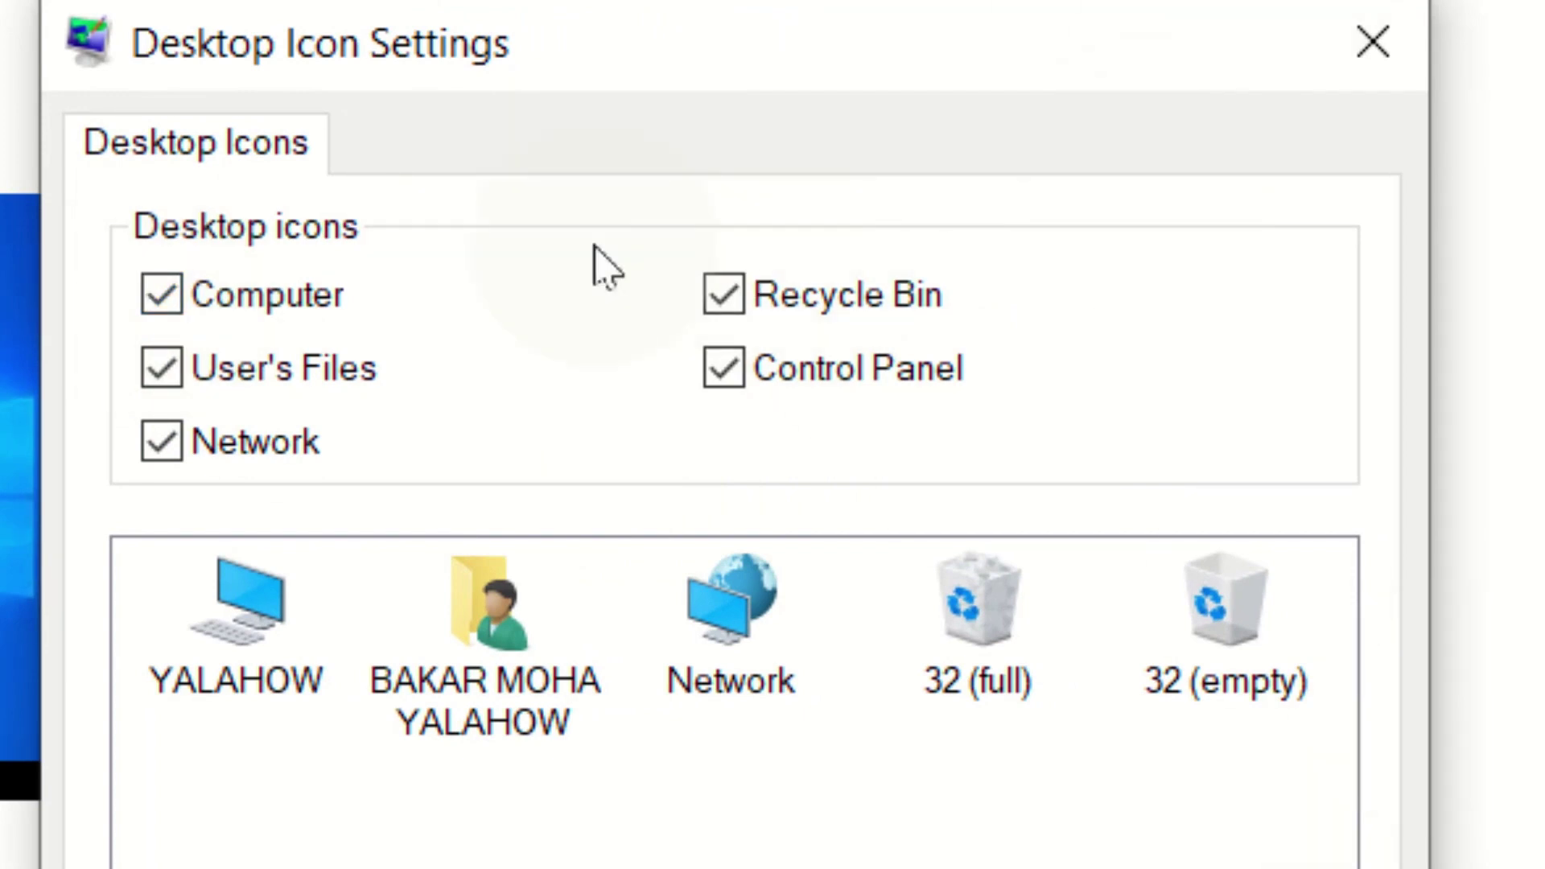
Step: Hide the Computer, User's Files, Network, Recycle Bin and Control Panel desktop icons and apply the change
left_click(158, 298)
left_click(159, 368)
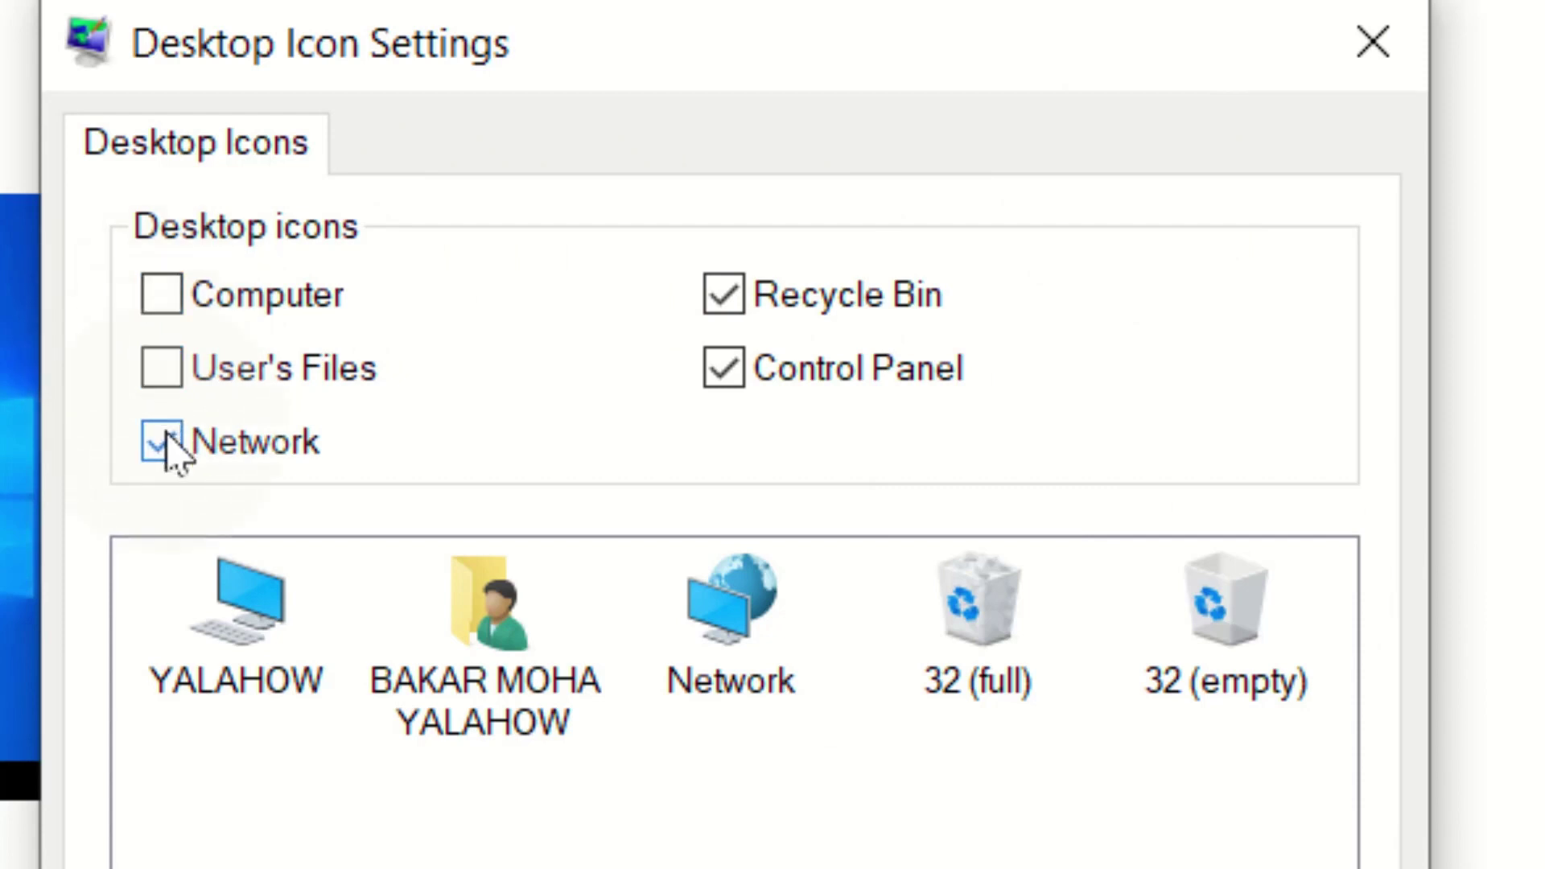
left_click(164, 442)
left_click(722, 304)
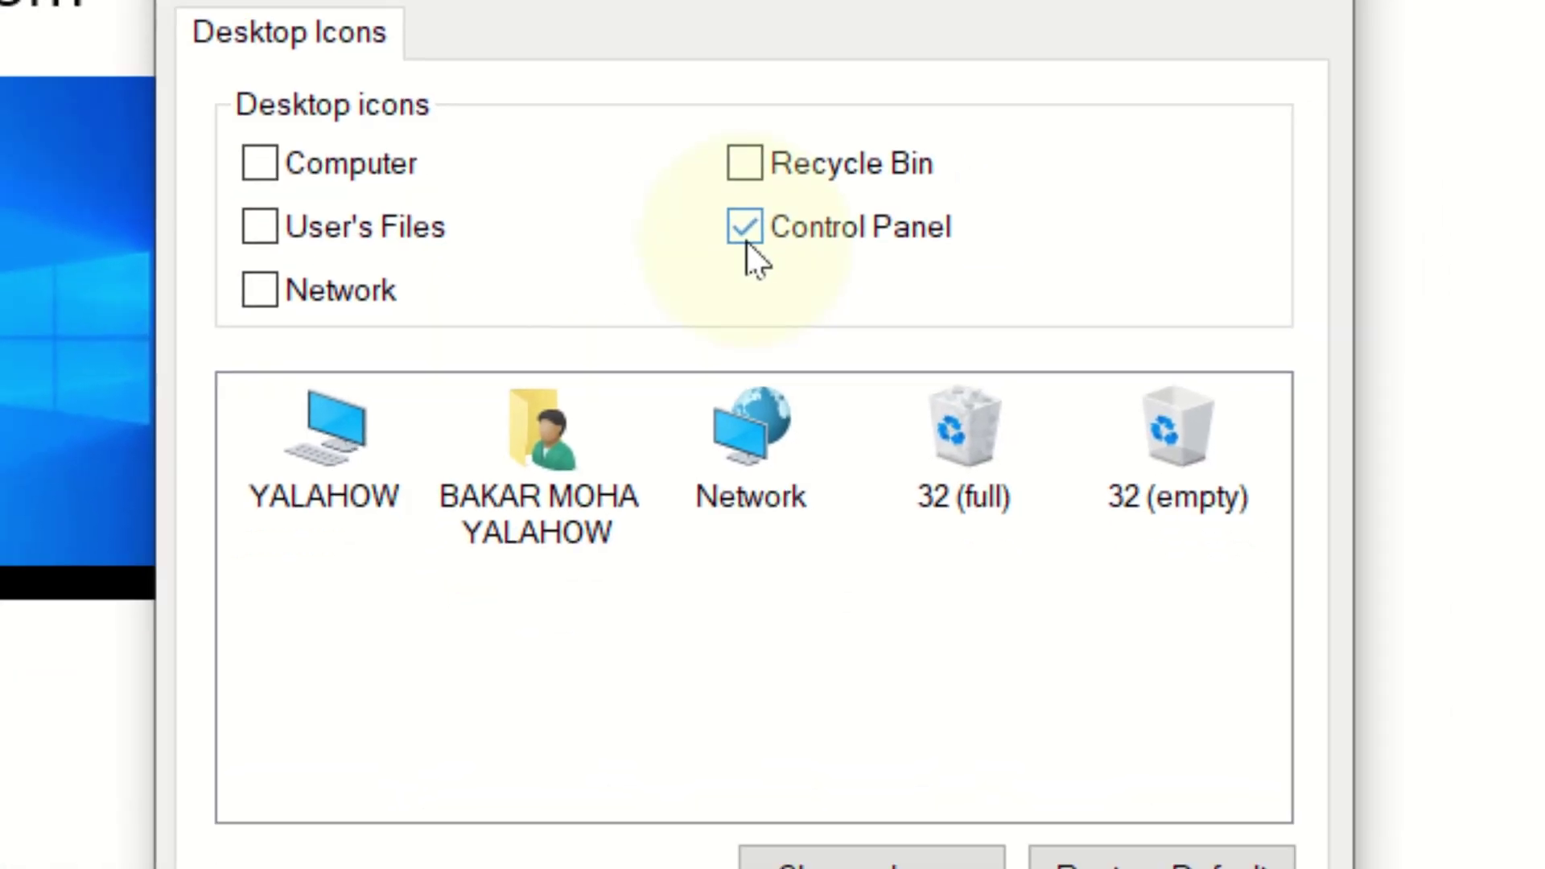
left_click(726, 370)
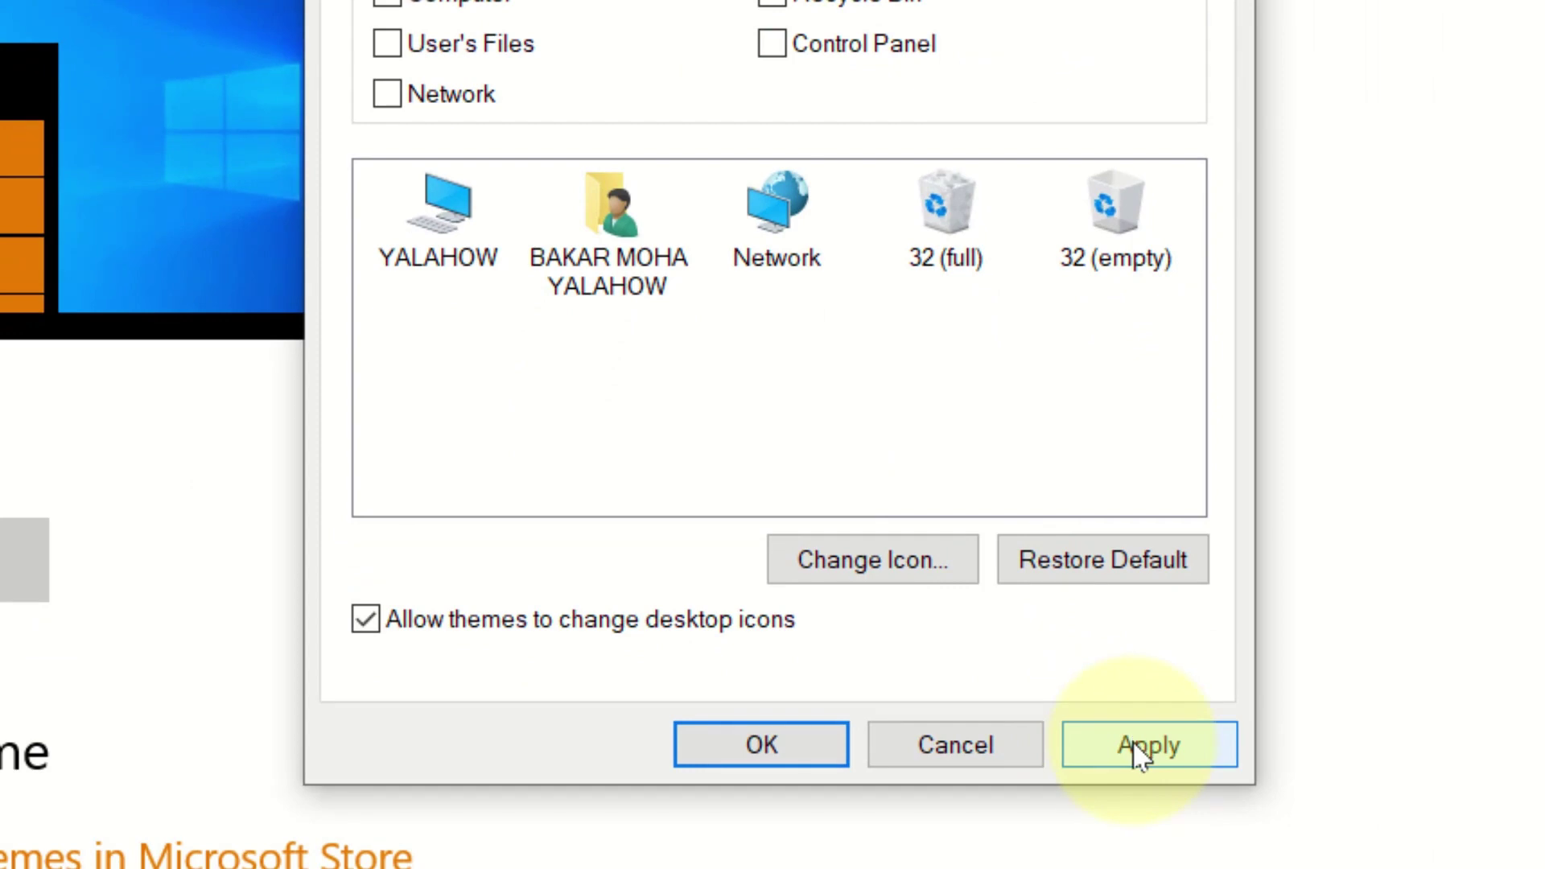
left_click(1139, 750)
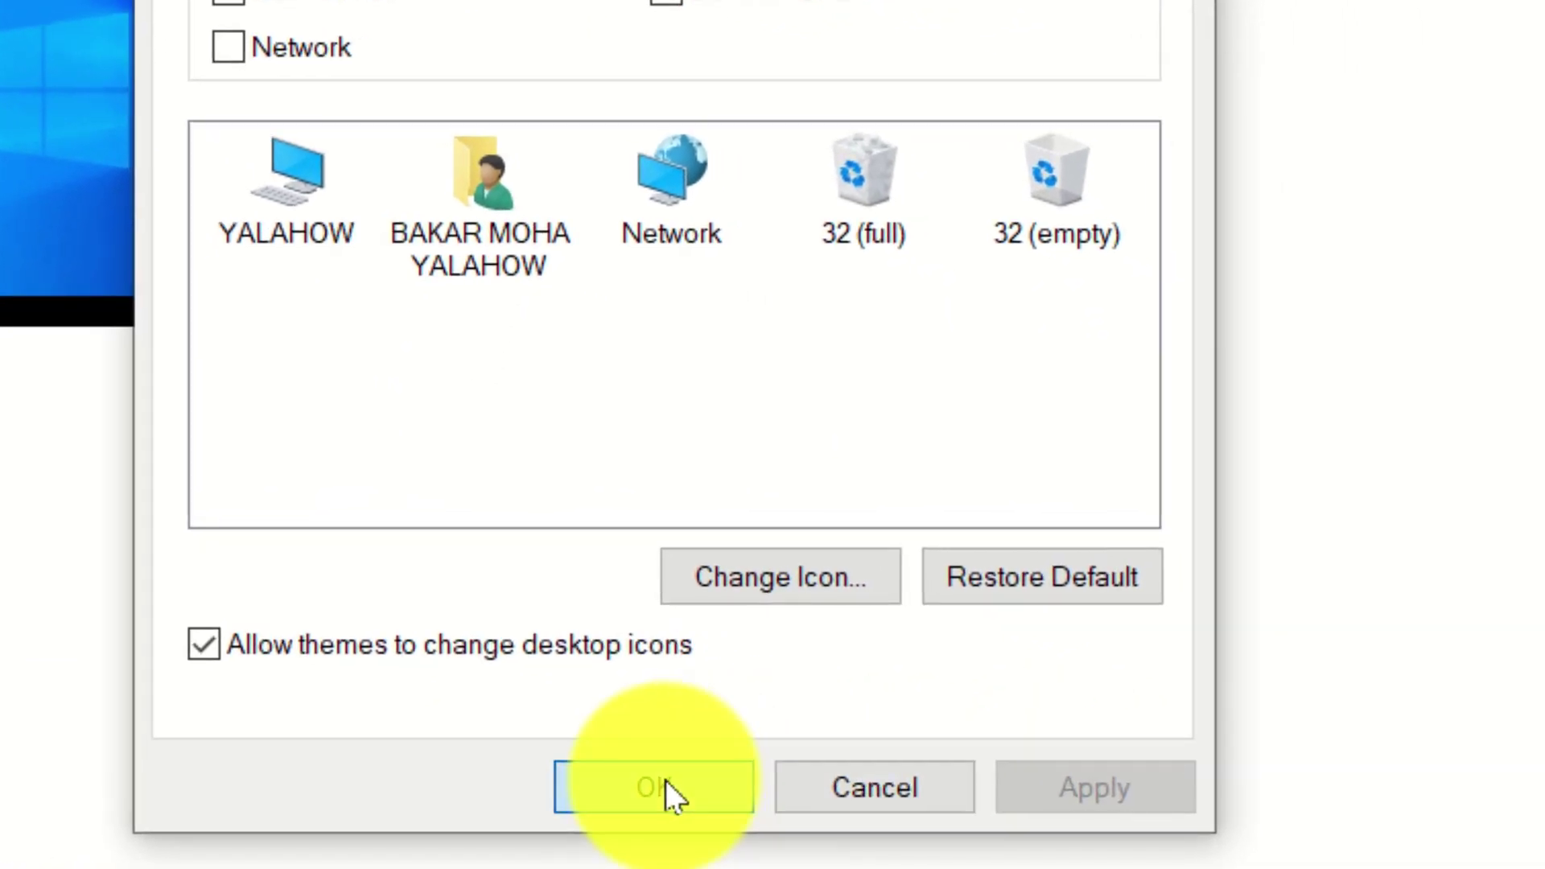
left_click(662, 789)
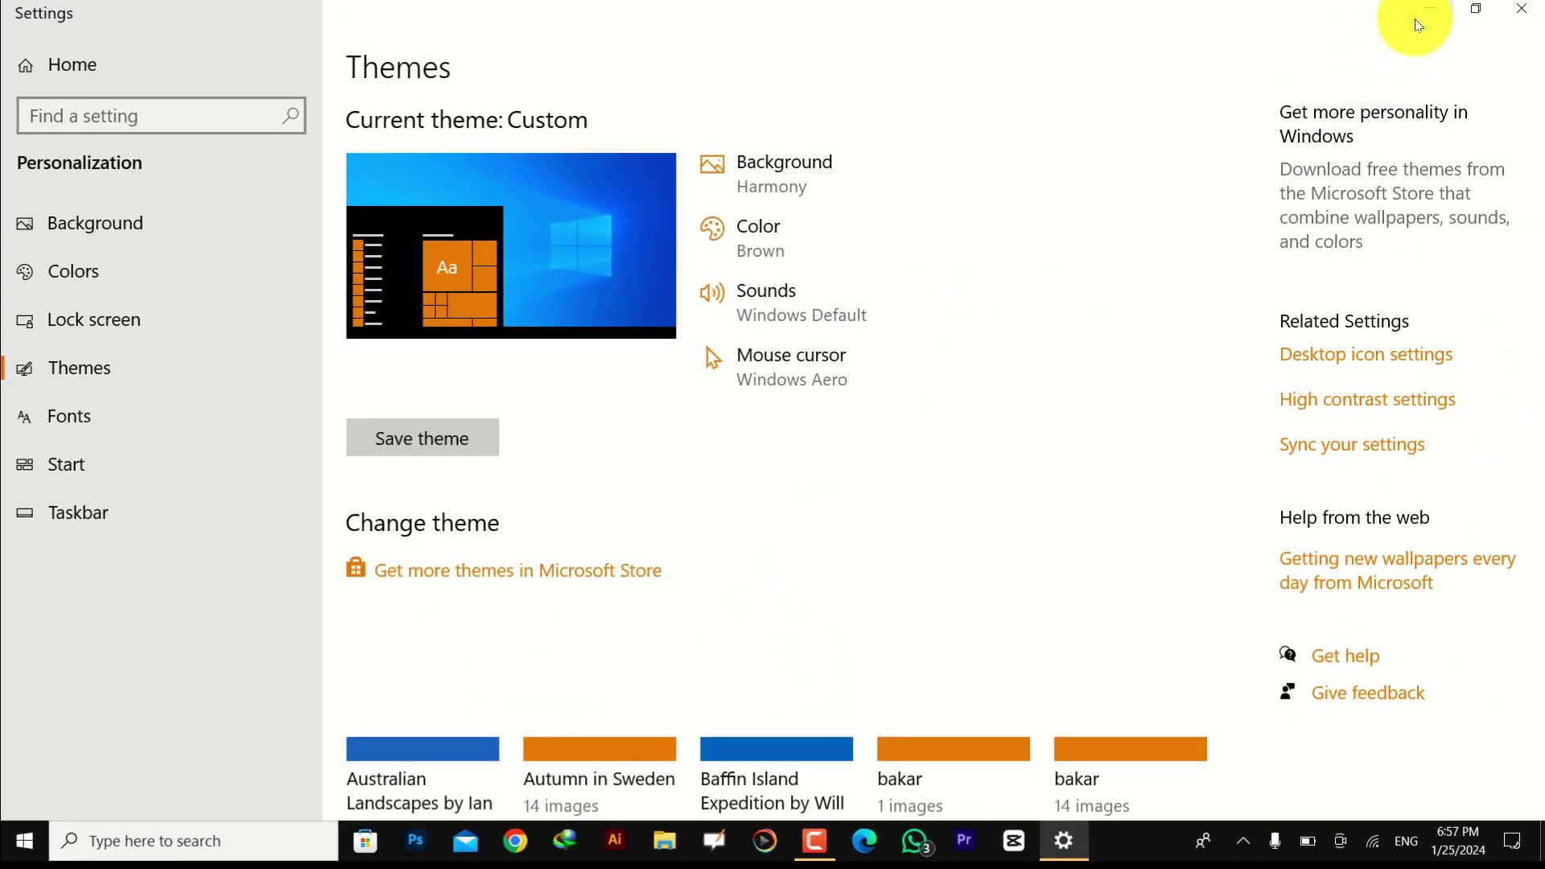
Step: Minimize Settings and check which icons remain on the desktop
left_click(1421, 23)
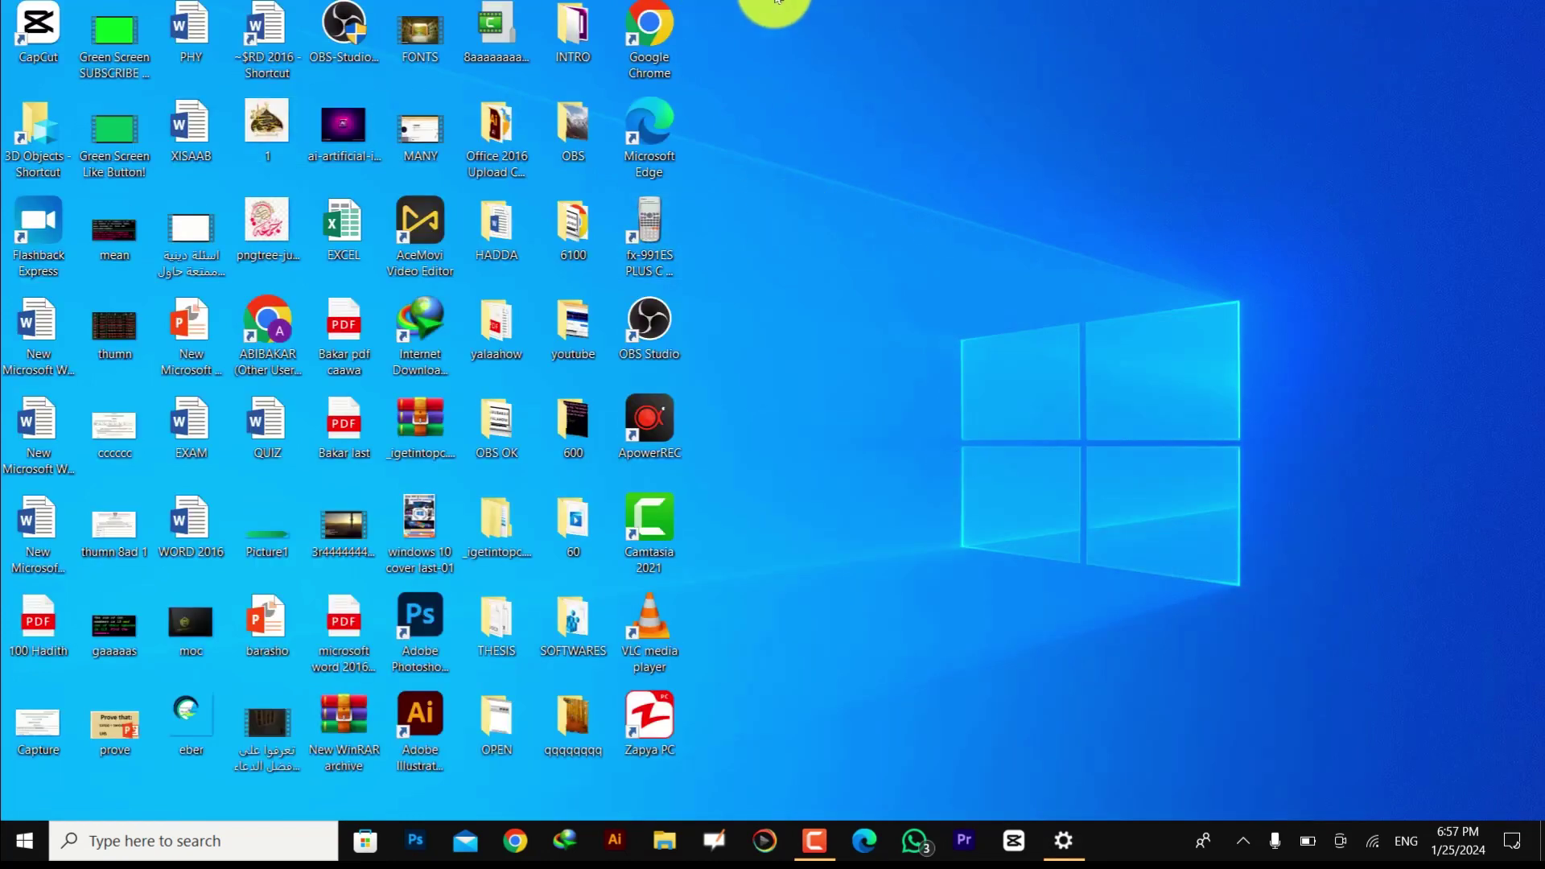
left_click_drag(760, 2, 17, 765)
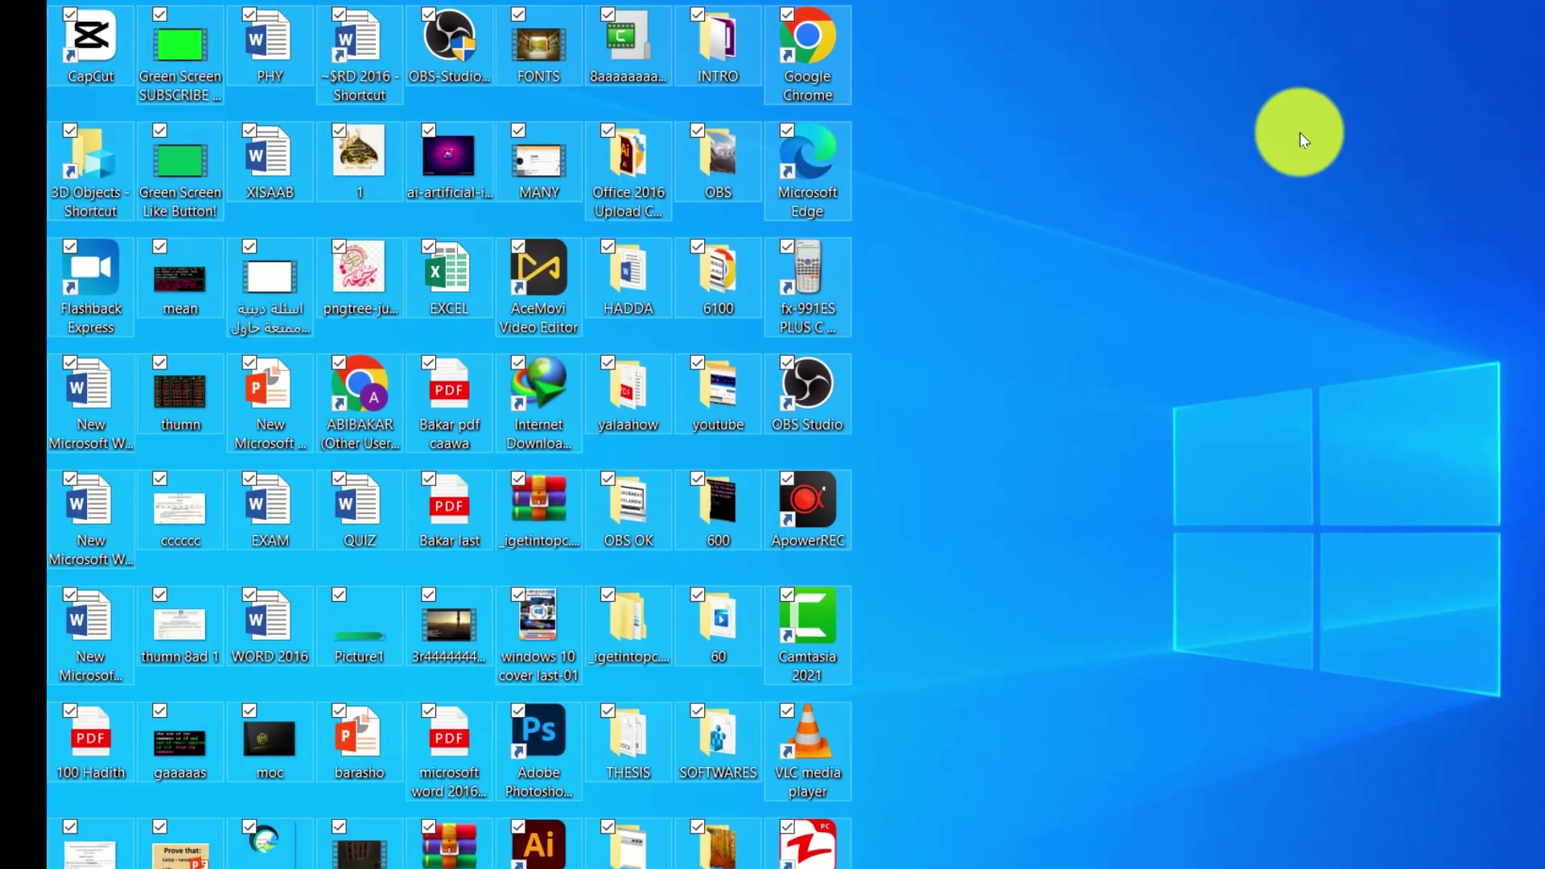
left_click(1042, 53)
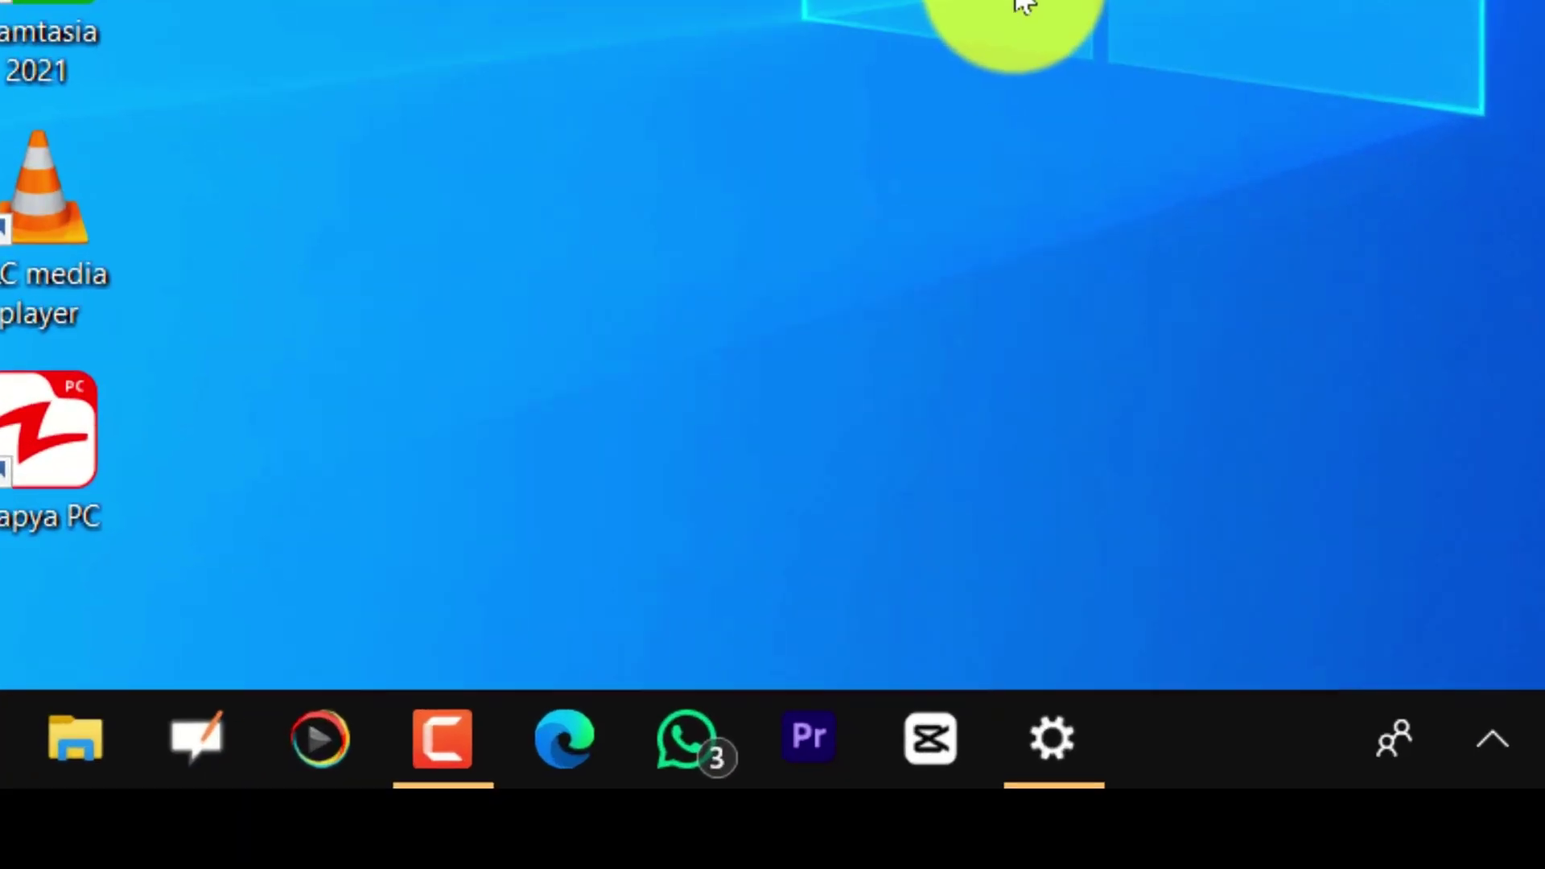
Step: Bring the Themes settings back up, open Desktop Icon Settings and move its dialog clear of the settings categories
left_click(1043, 748)
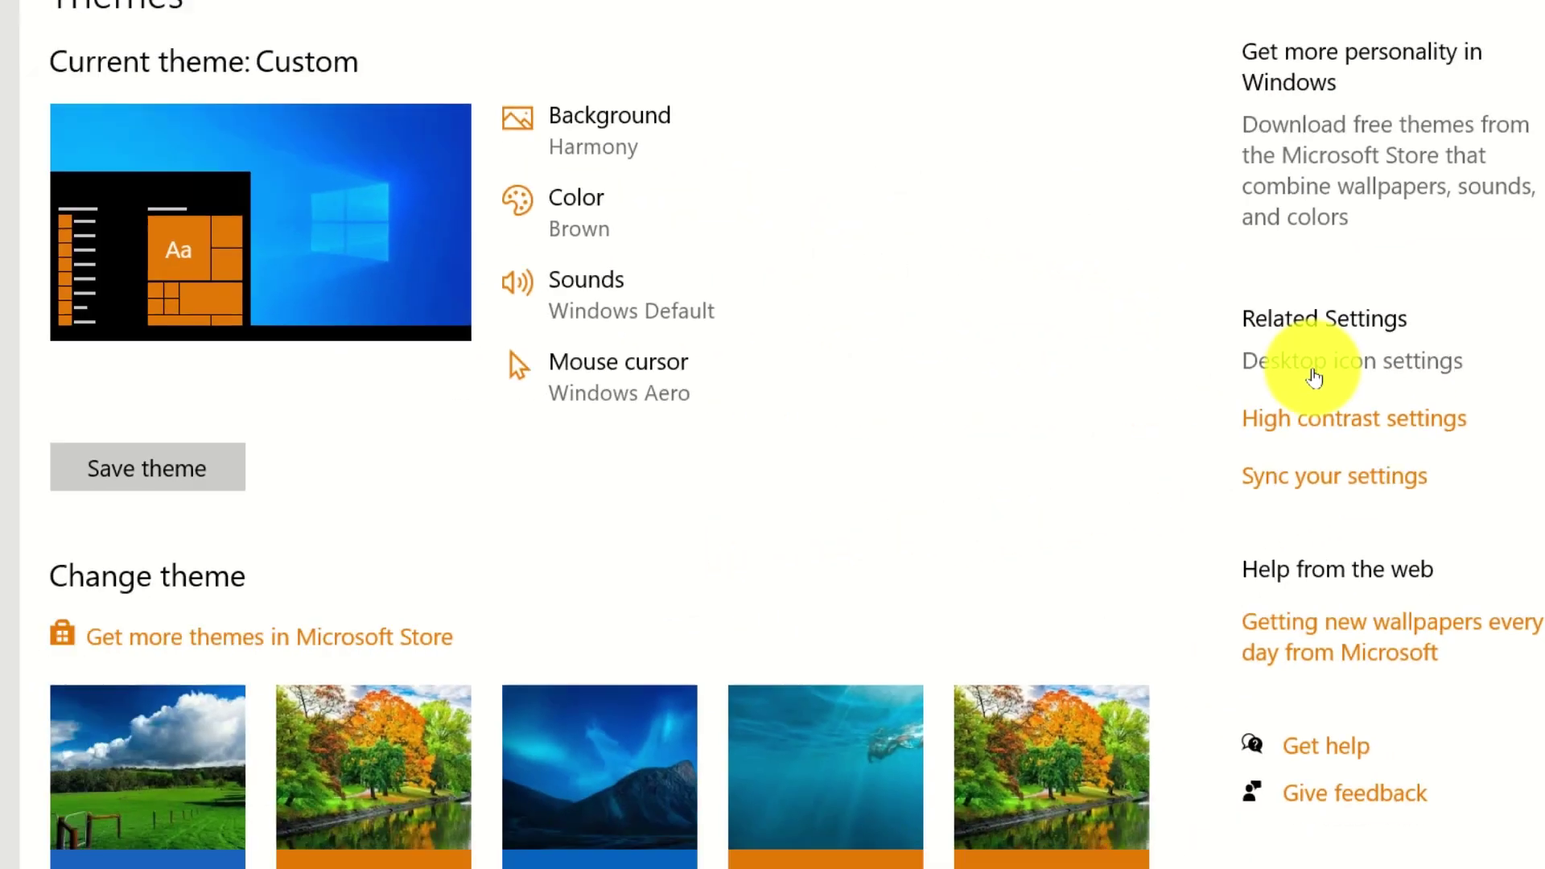
left_click(1314, 377)
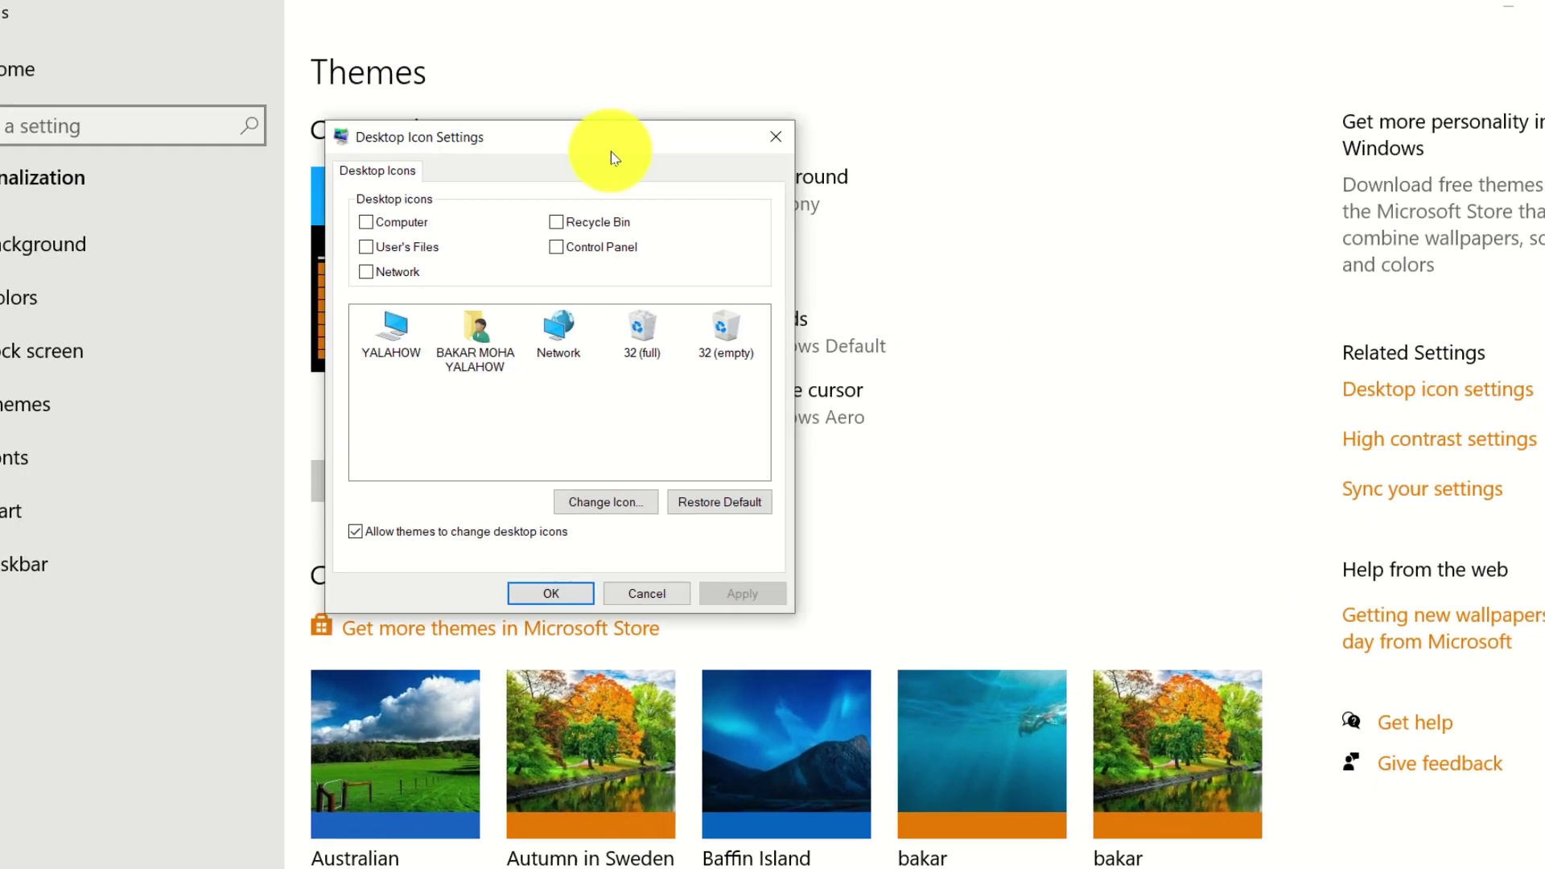
left_click_drag(611, 151, 759, 155)
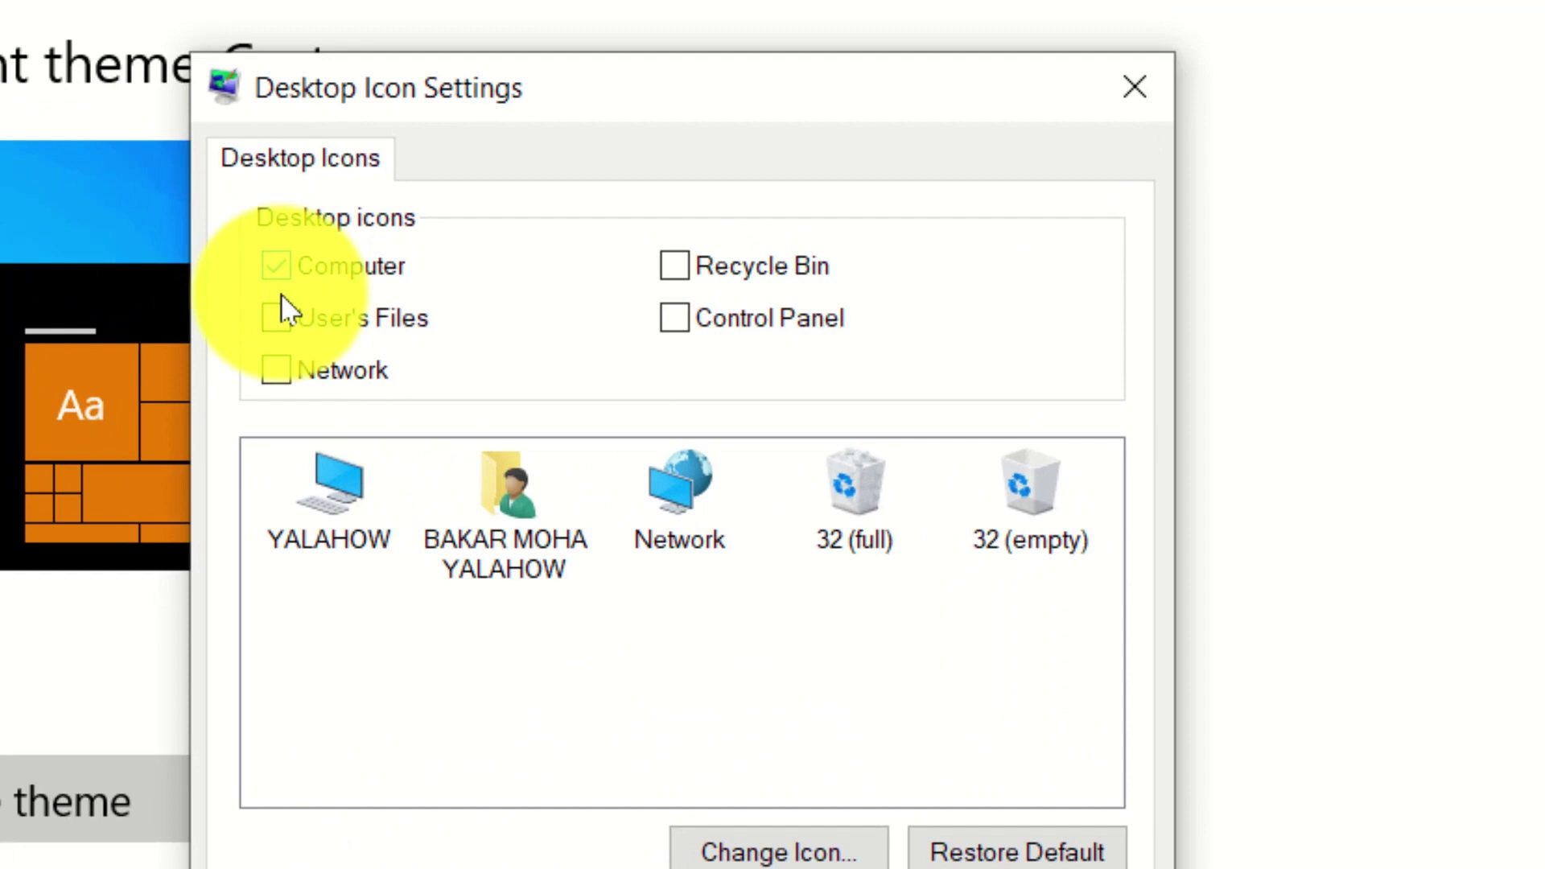
Step: Show the Computer, User's Files, Network, Recycle Bin and Control Panel desktop icons, apply the change and close the dialog
left_click(321, 264)
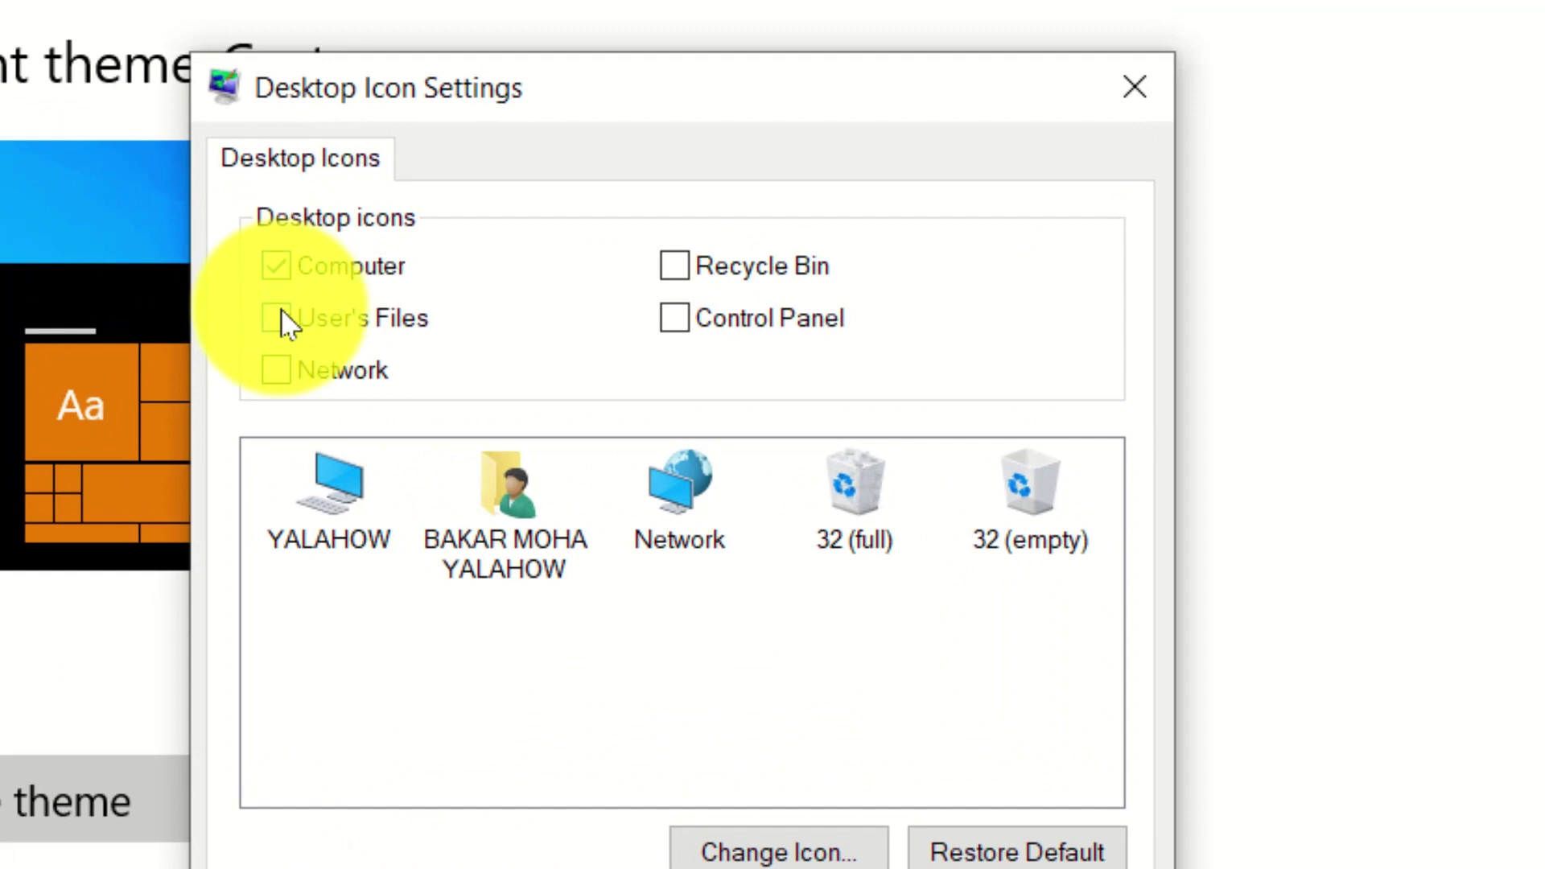
left_click(322, 308)
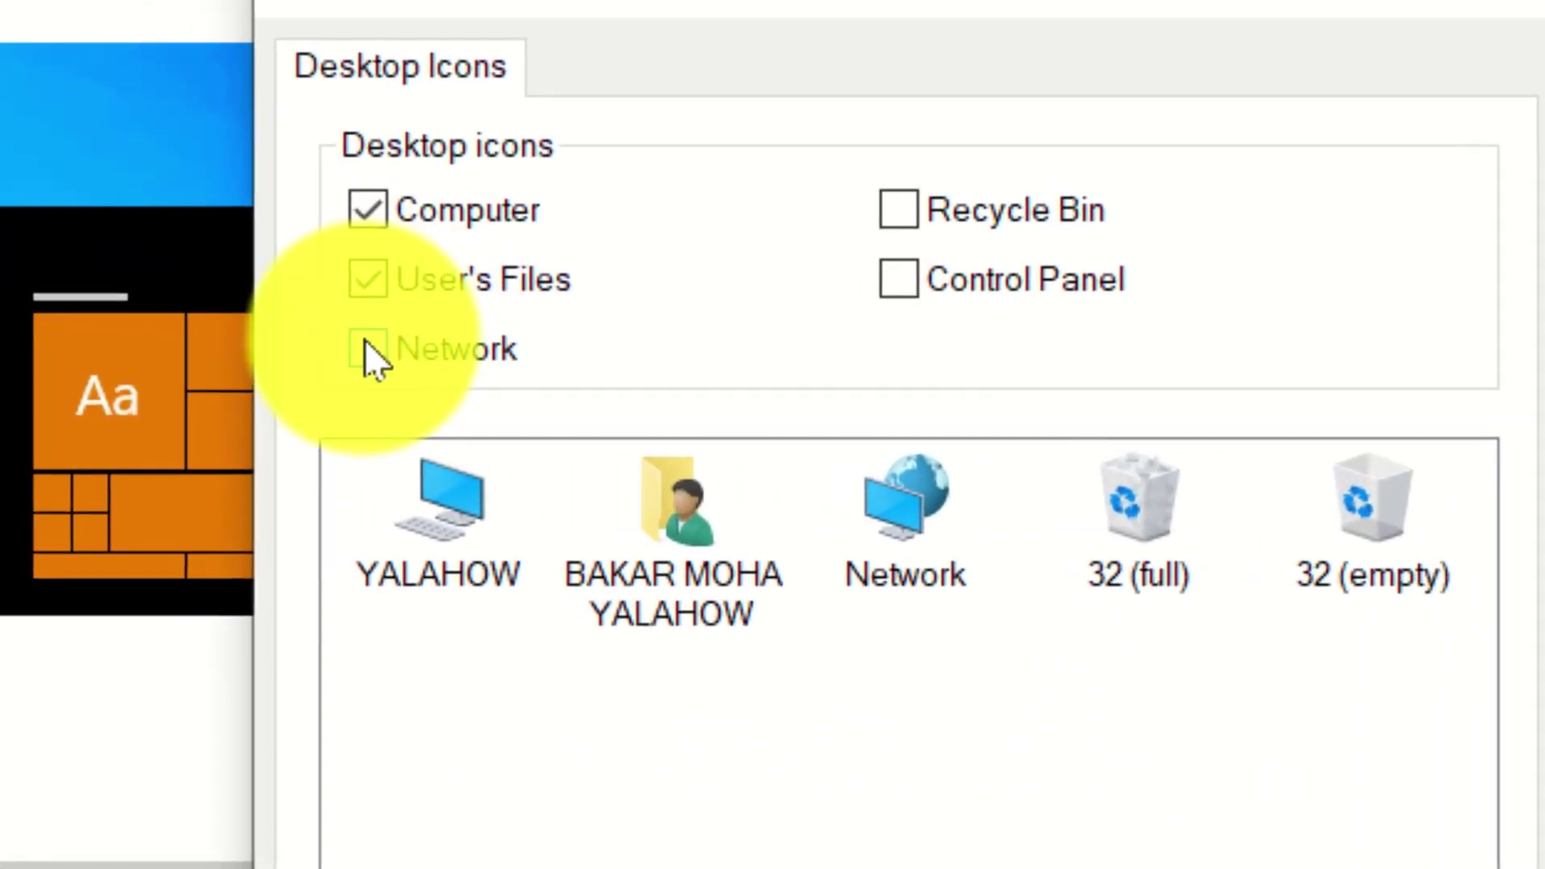
left_click(276, 370)
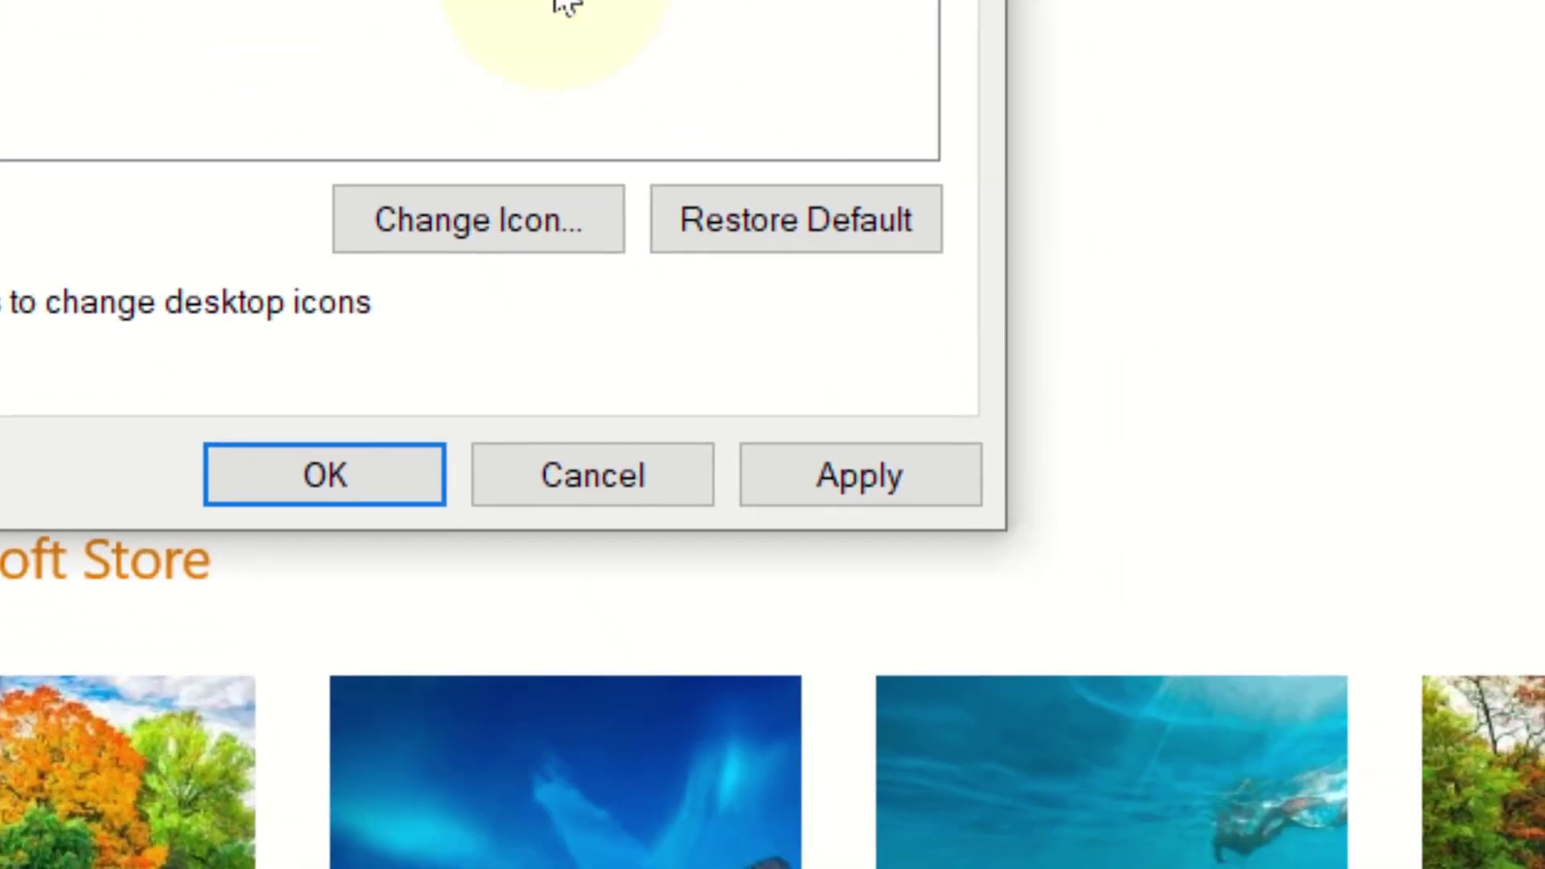
left_click(787, 483)
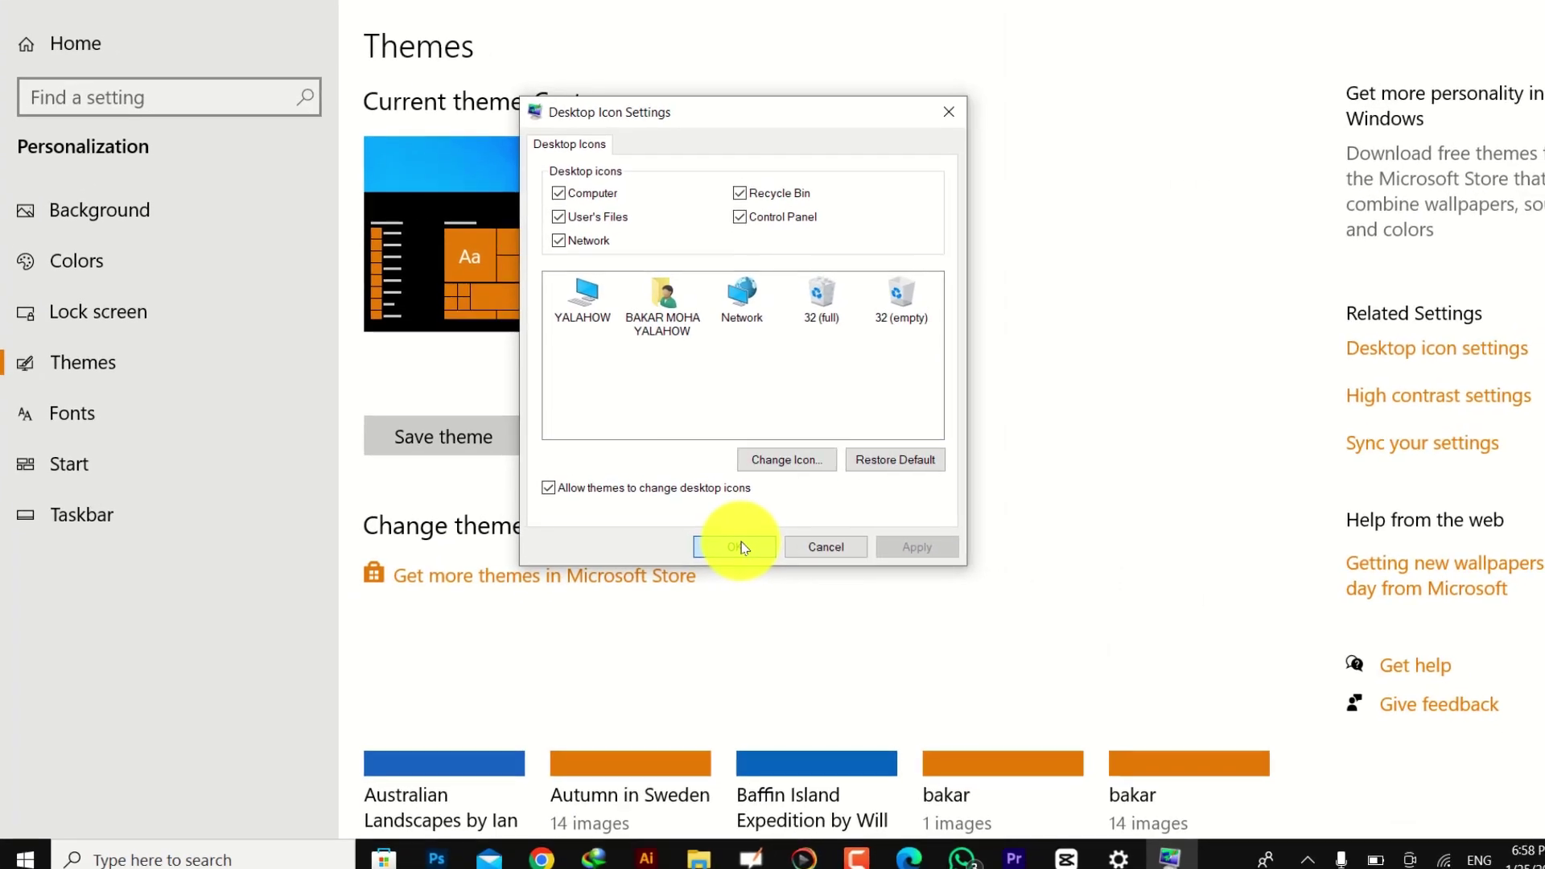
left_click(697, 533)
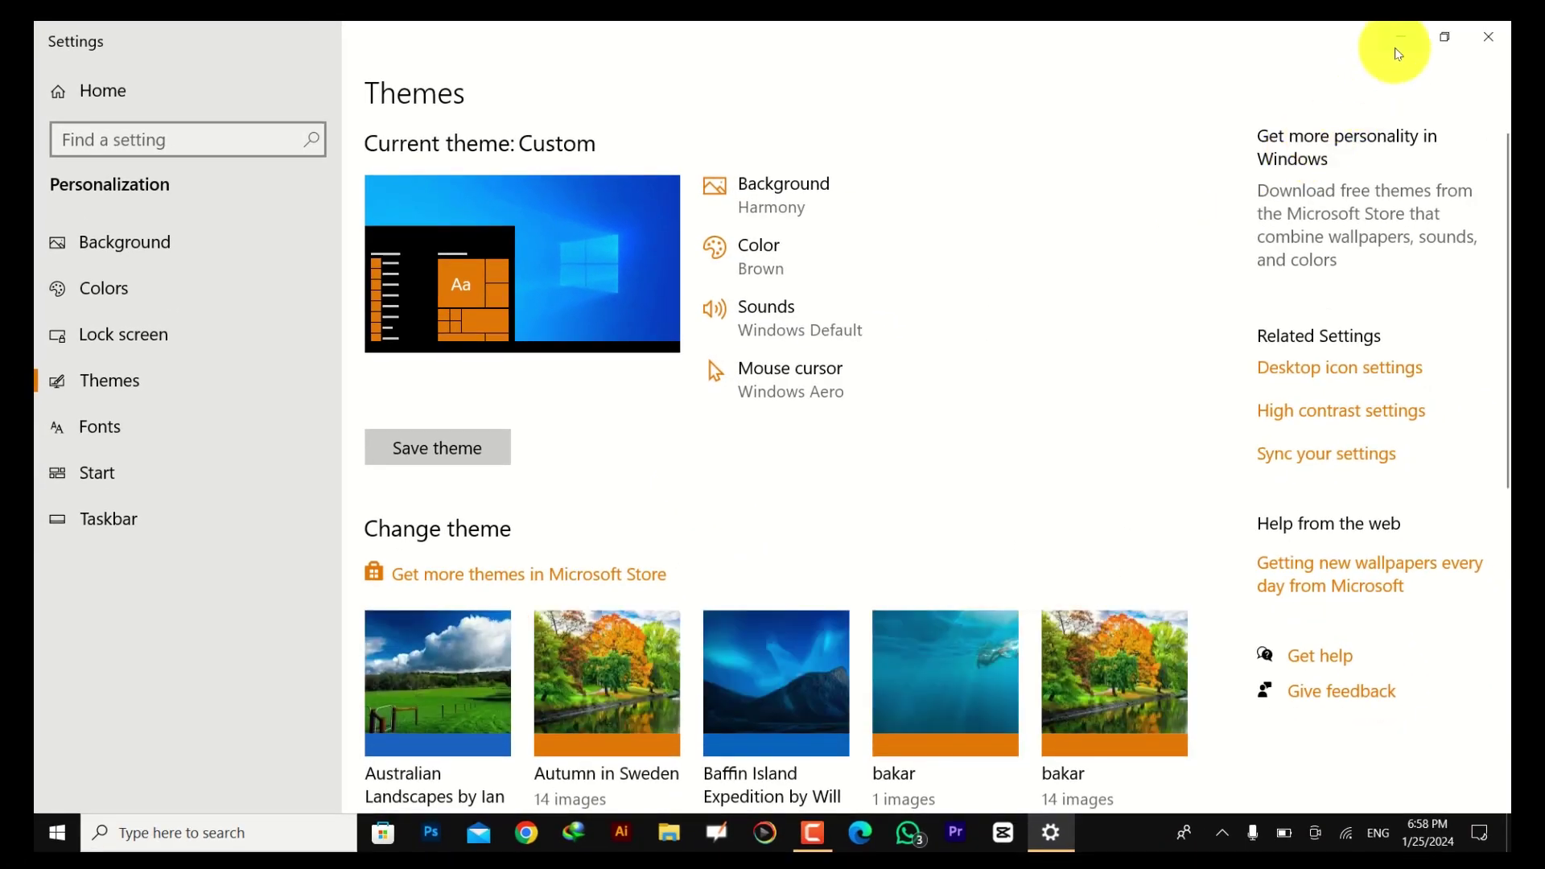
Step: Minimize Settings and move the five restored system icons together, two columns farther from the other desktop icons
left_click(1399, 54)
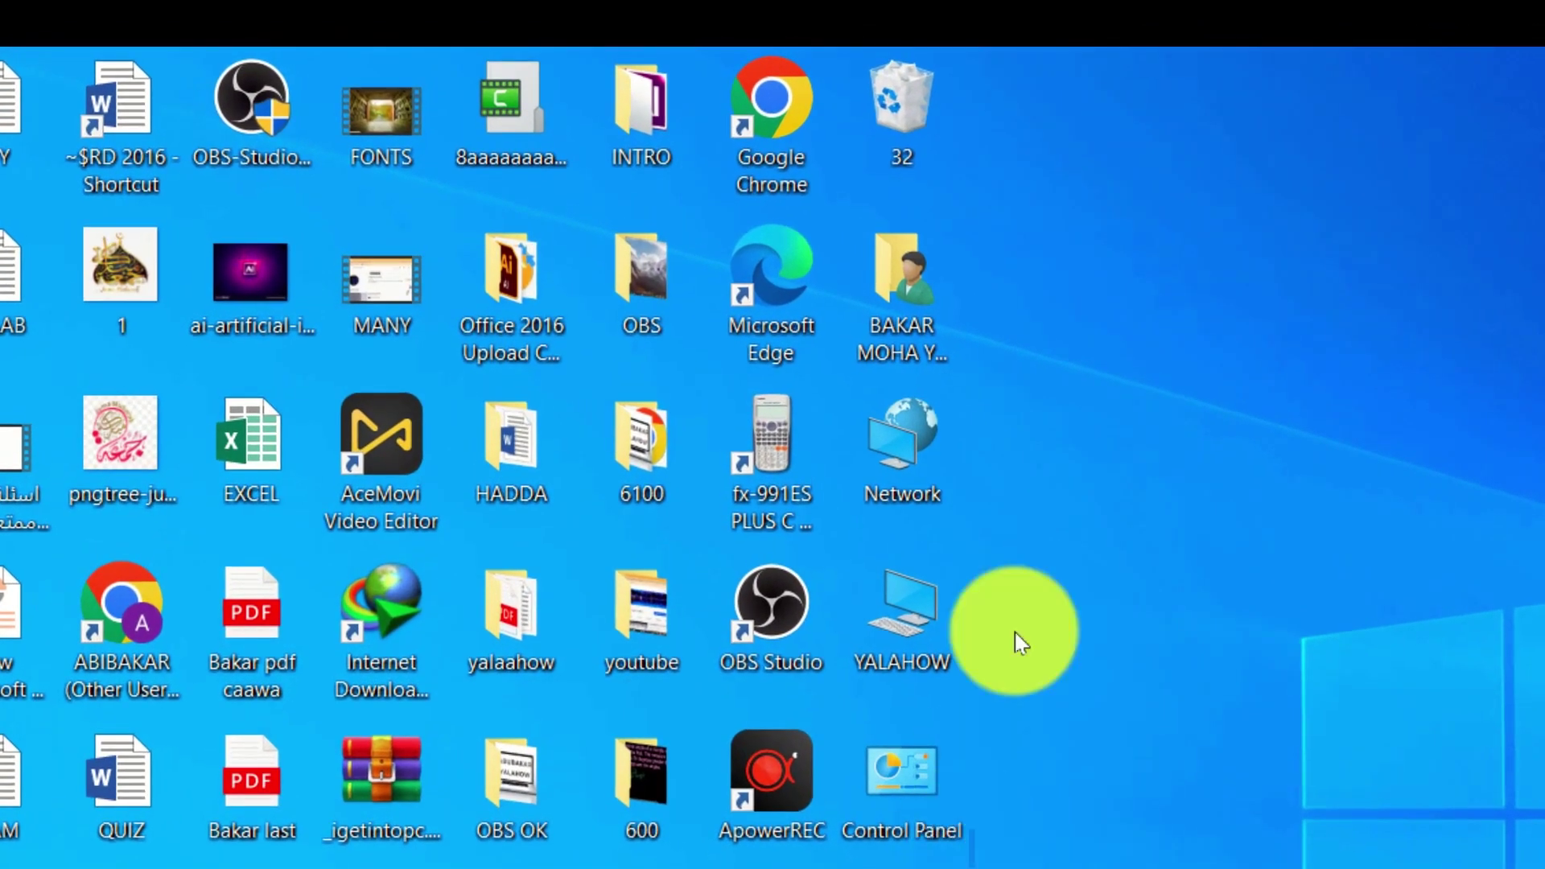
left_click_drag(1016, 853, 909, 112)
left_click_drag(914, 308, 1174, 308)
left_click_drag(1061, 49, 1332, 857)
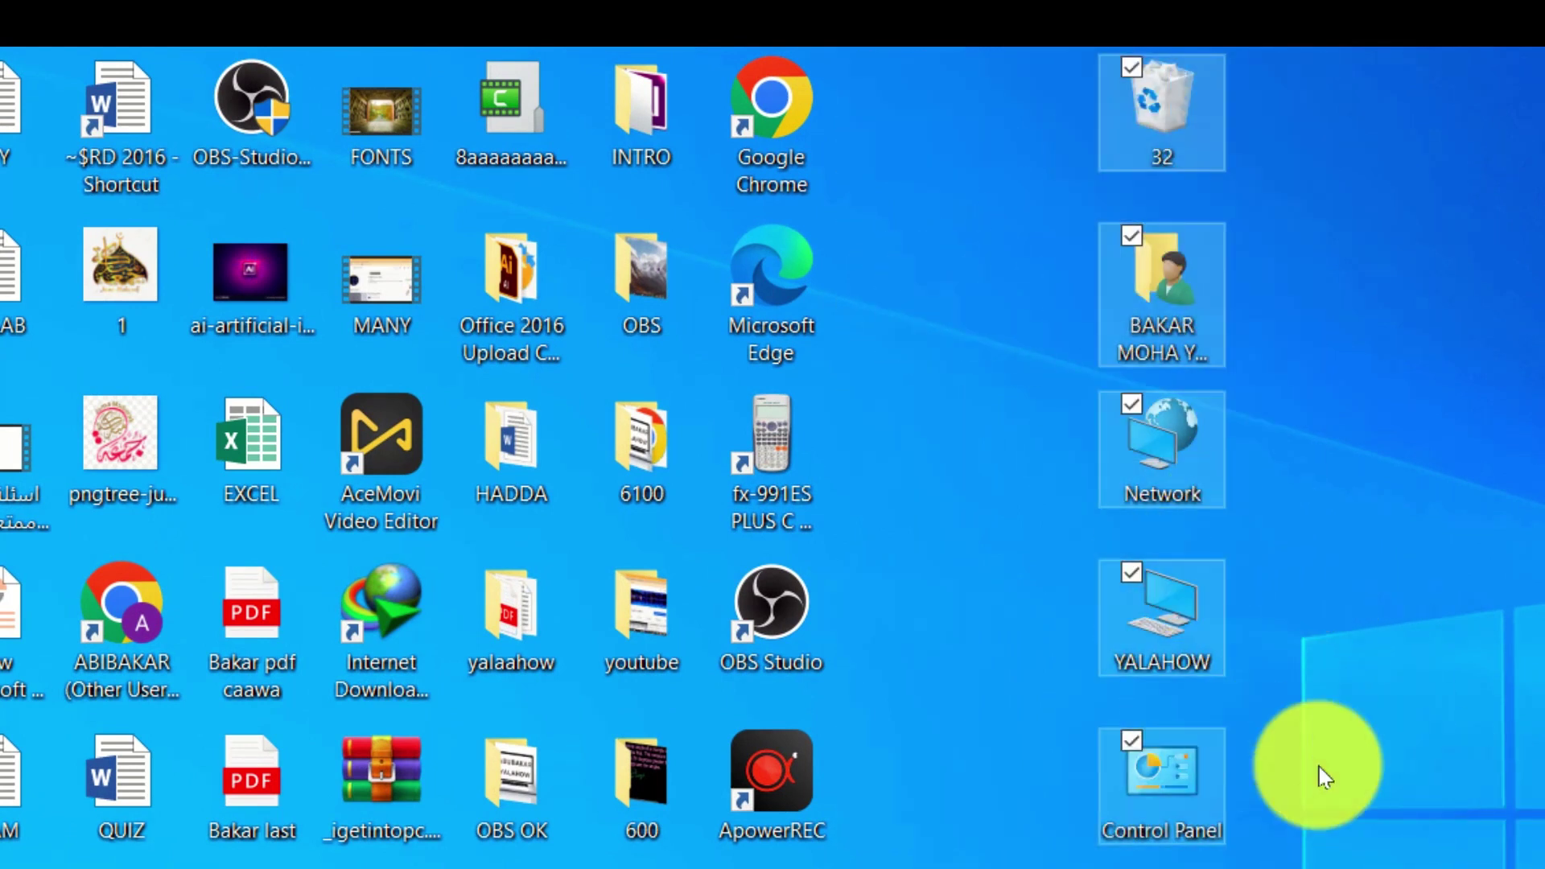
left_click(998, 114)
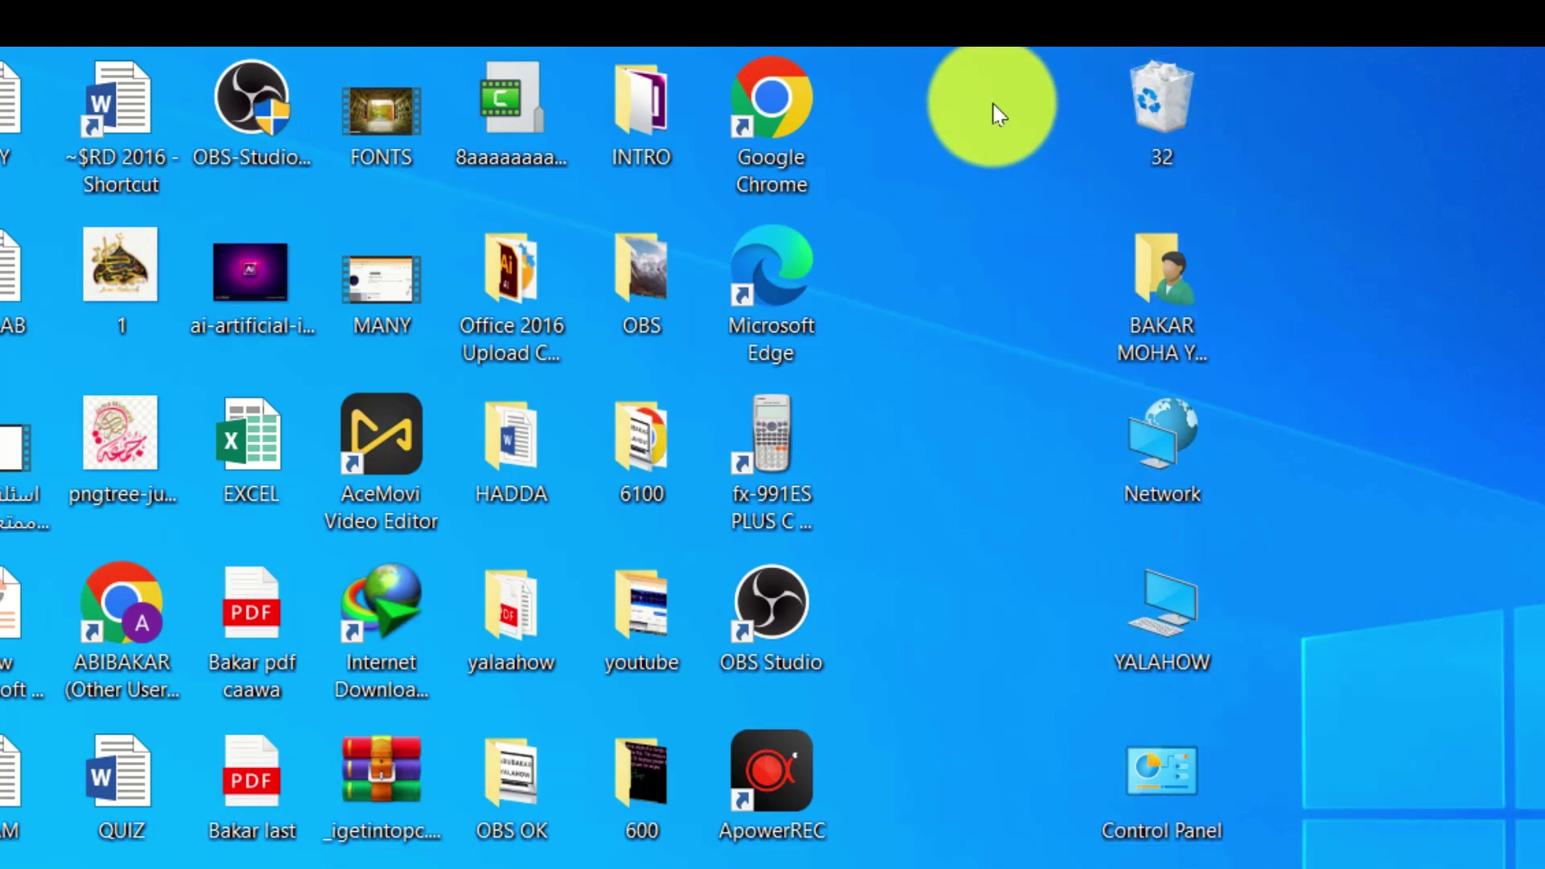
Step: Select the five system icons and try moving them to another place on the desktop
mouse_move(1183, 104)
left_mouse_down()
mouse_move(1473, 221)
mouse_move(1484, 249)
mouse_move(1447, 261)
mouse_move(1180, 95)
left_mouse_up()
left_click_drag(1002, 16, 1261, 845)
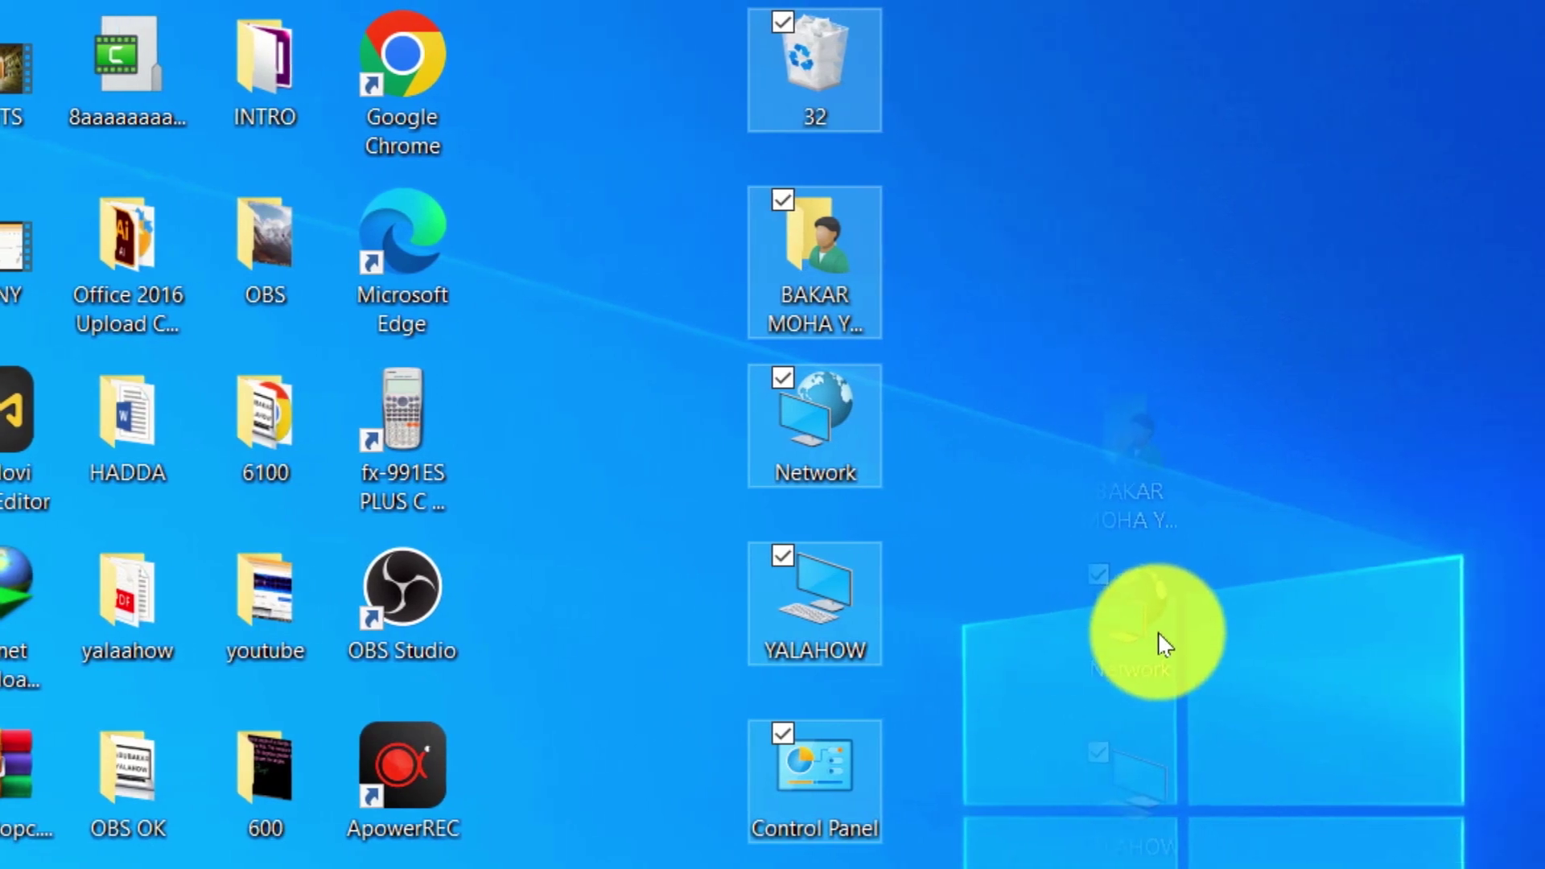
left_click_drag(1159, 561, 1160, 562)
left_click_drag(1148, 467, 821, 290)
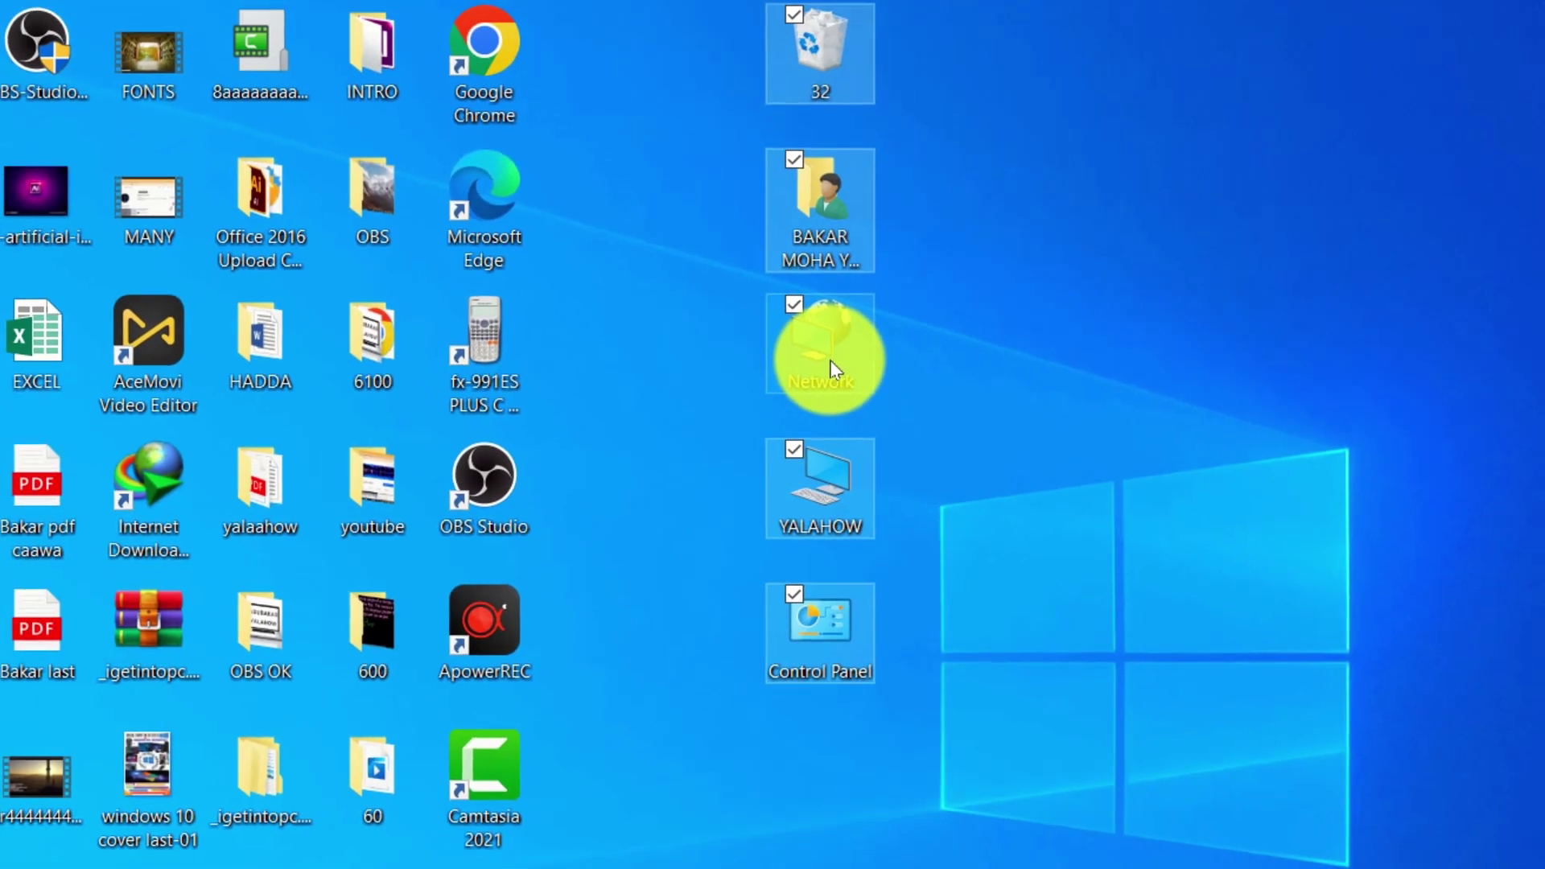
left_click(992, 295)
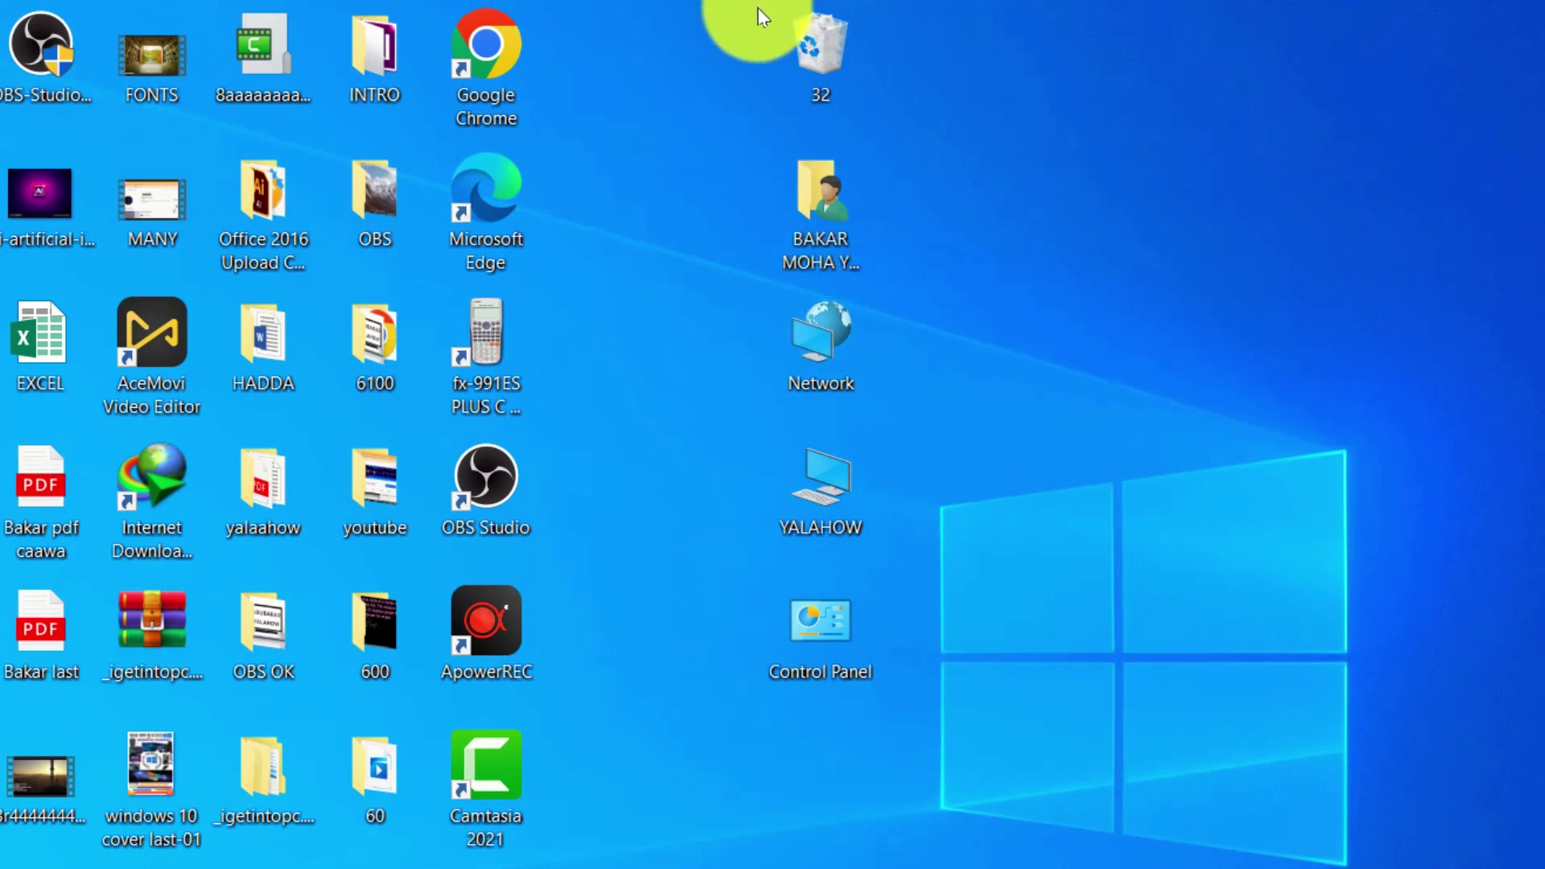
Step: Move the five system icons together into the column directly beside the Google Chrome icon's column
left_click_drag(756, 10, 903, 621)
left_click_drag(833, 491, 633, 483)
left_click(1013, 515)
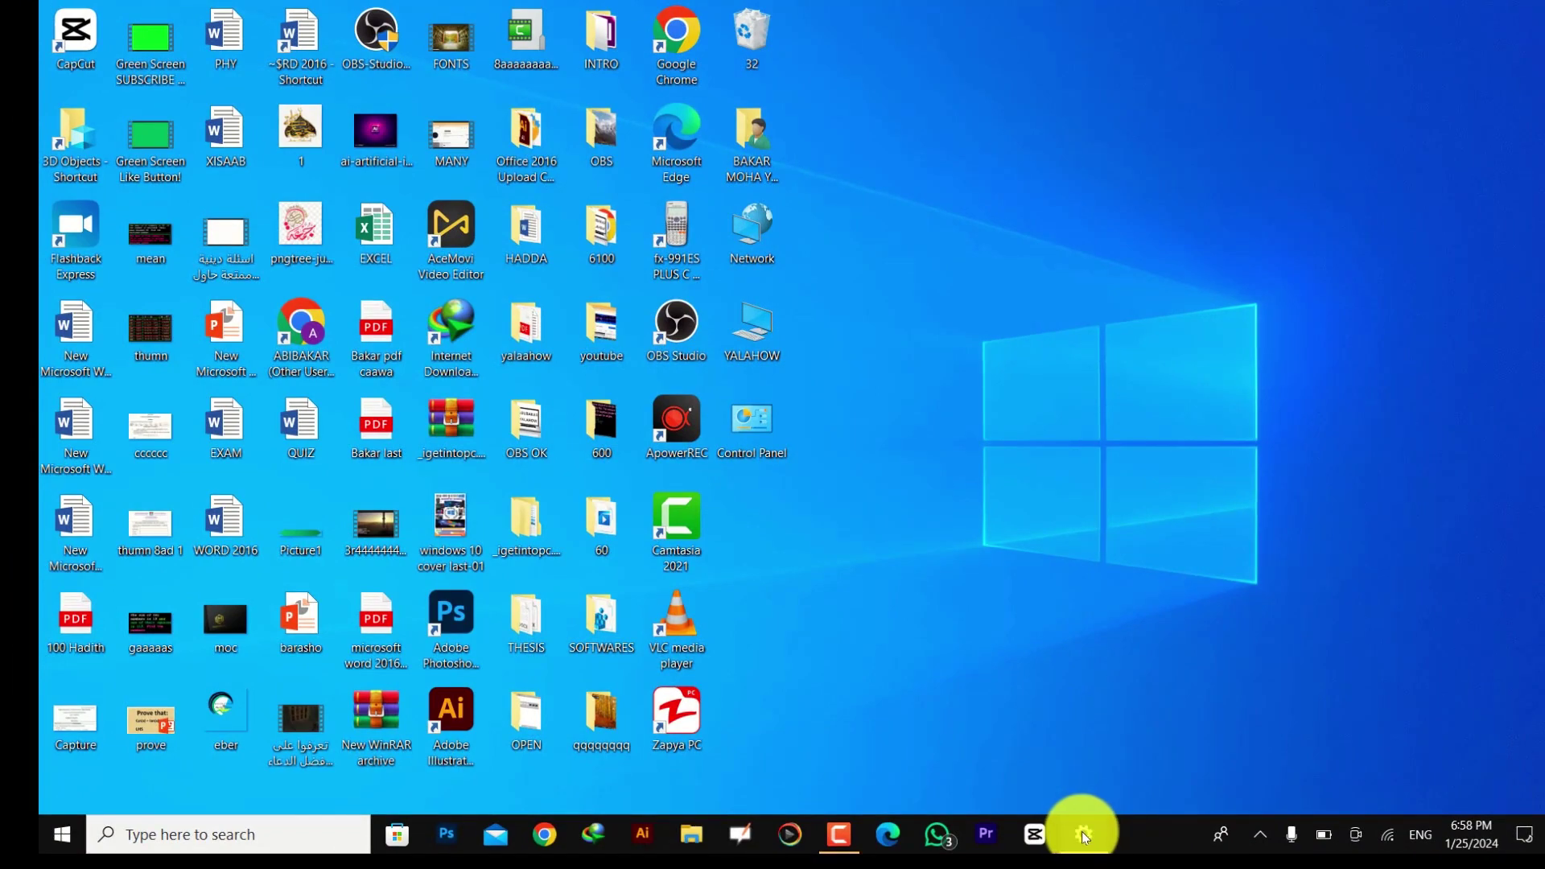
Step: Return to the Themes settings, reopen Desktop Icon Settings and move the dialog toward the middle of the page
left_click(1082, 832)
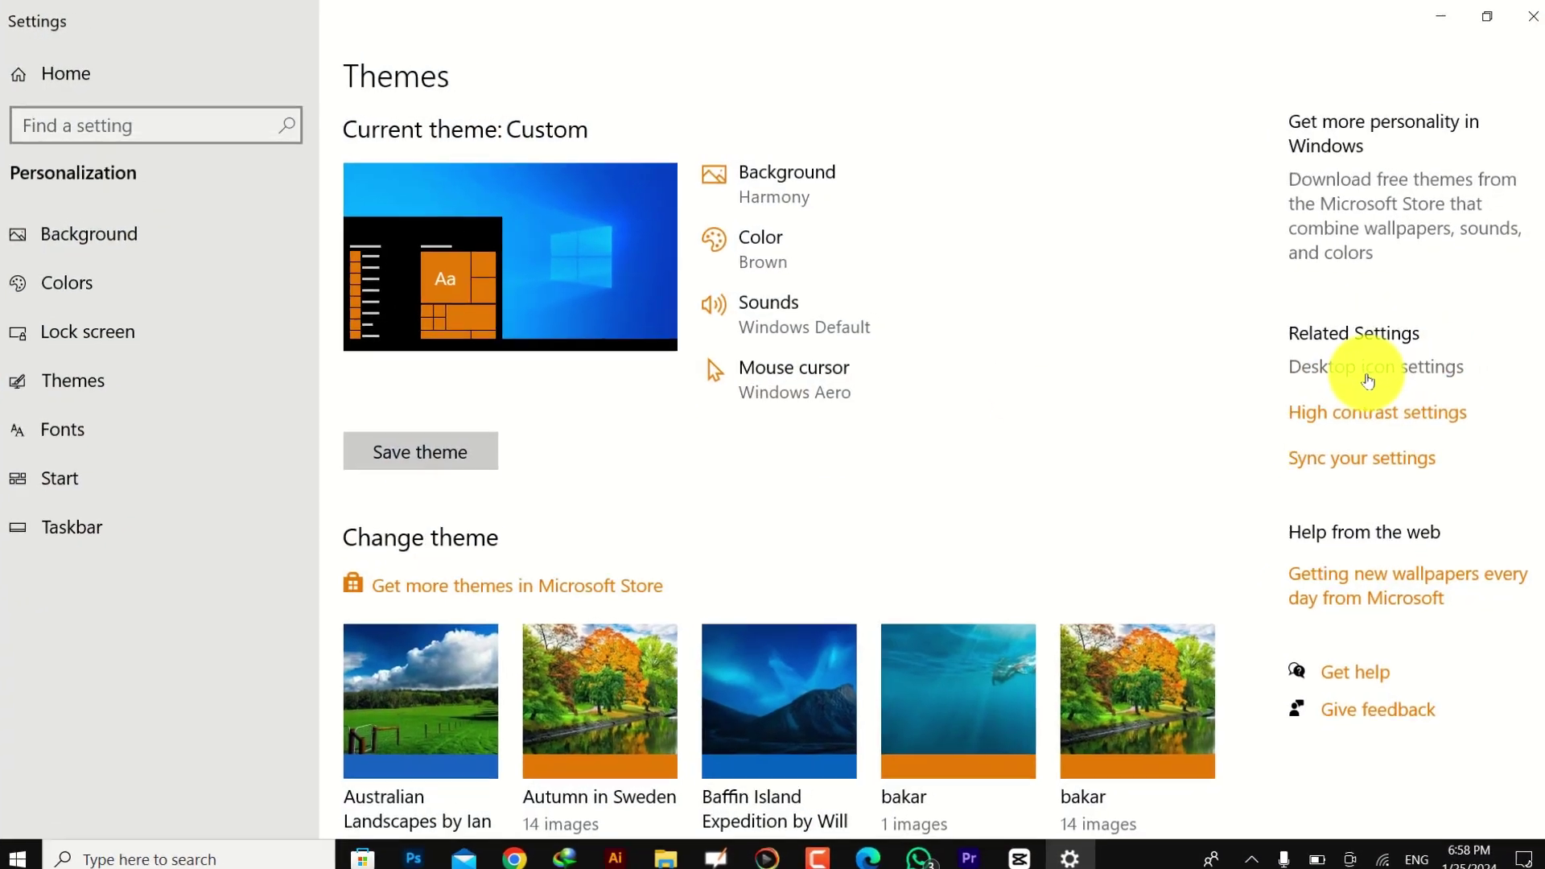
left_click(1407, 376)
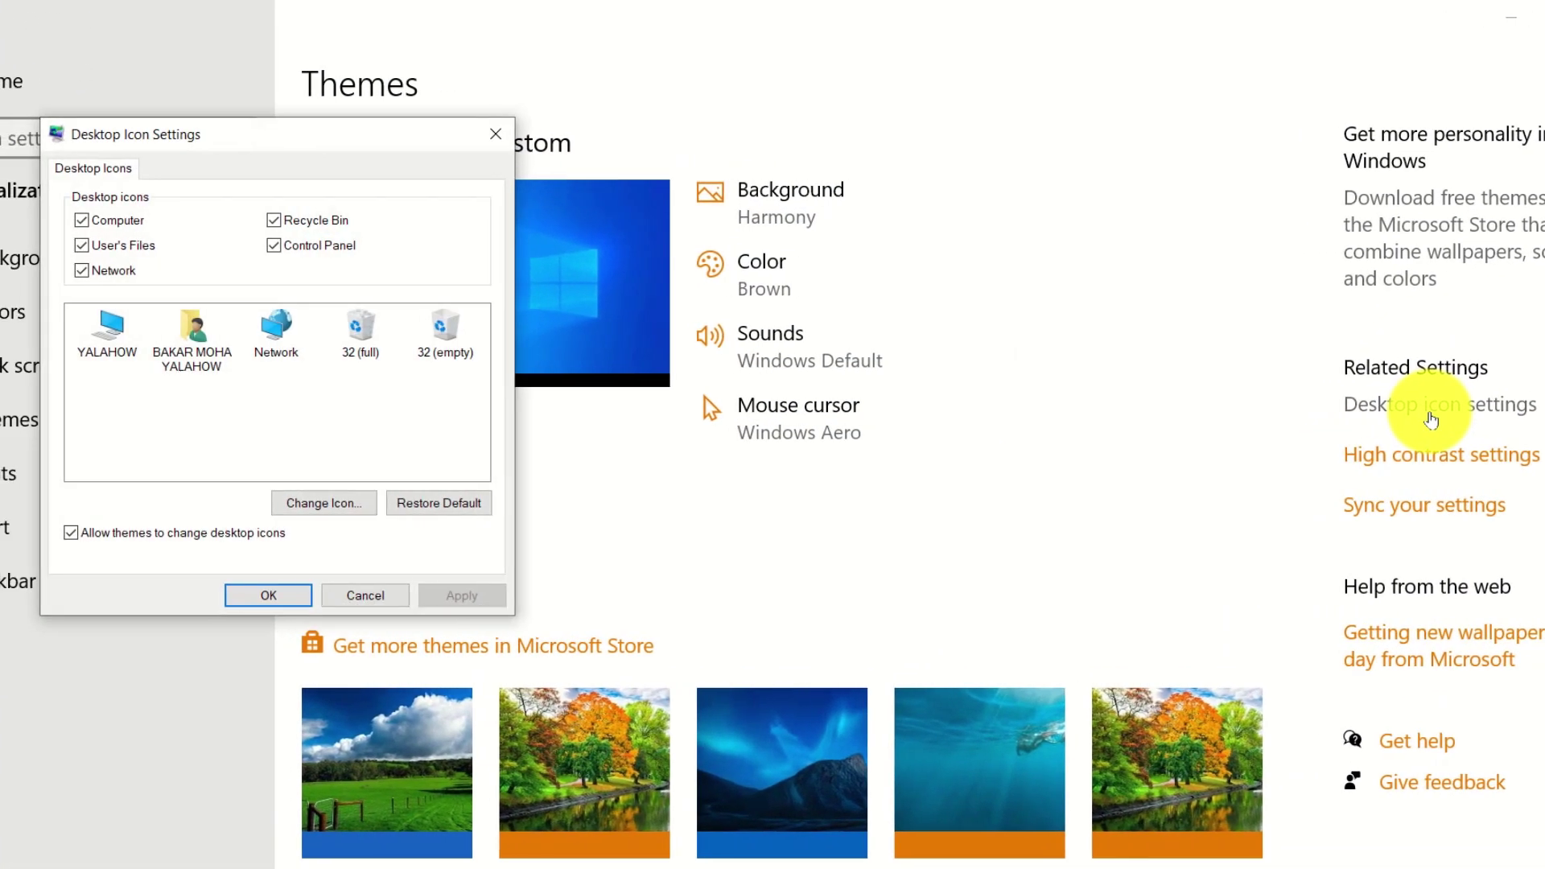
left_click_drag(403, 144, 949, 198)
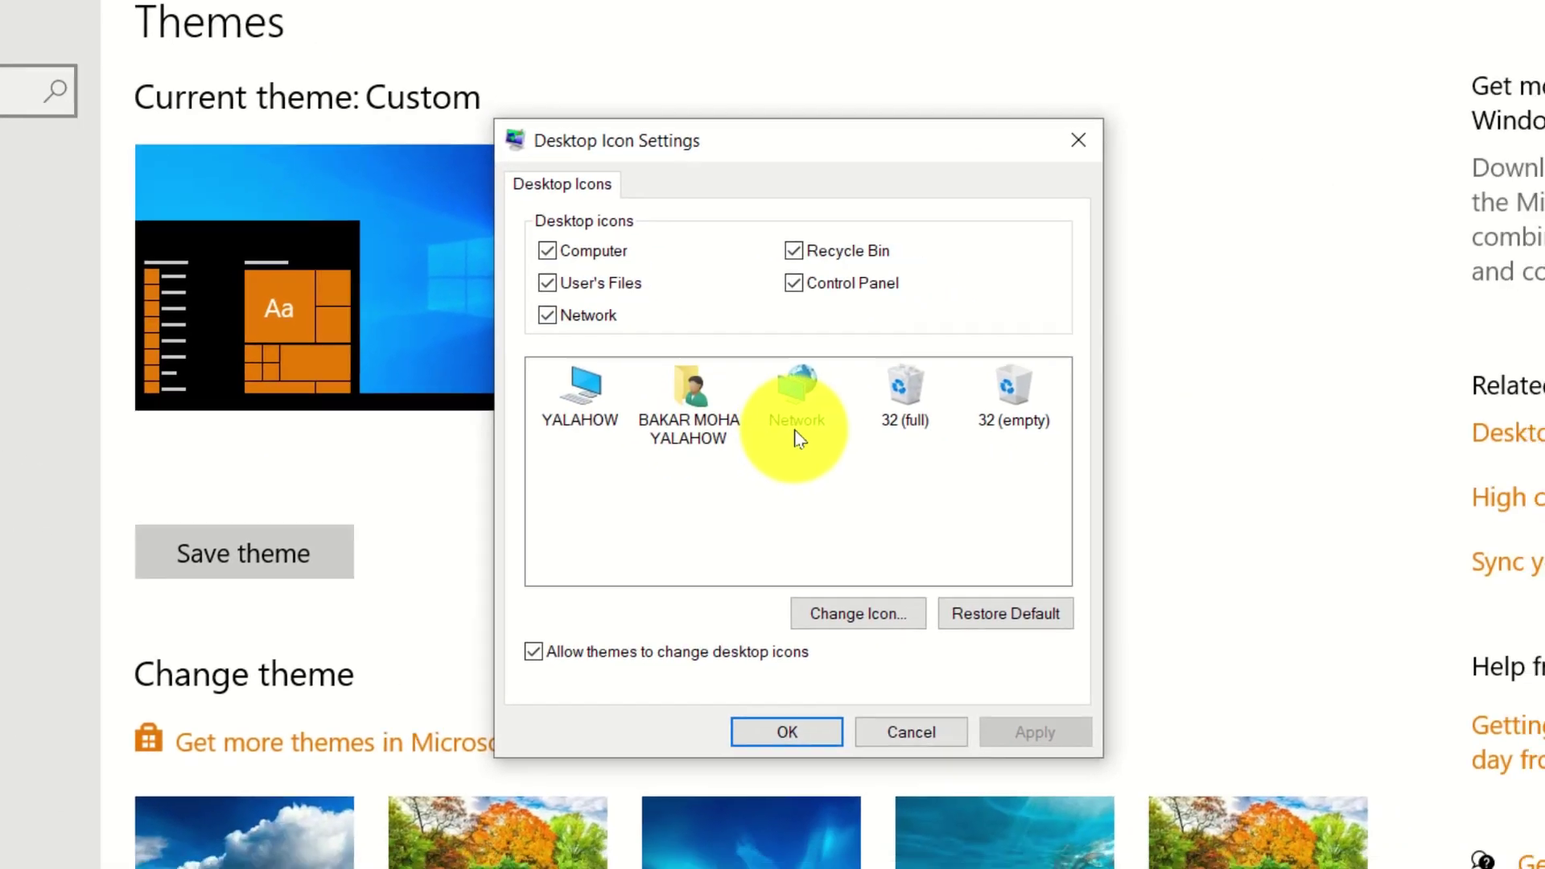
Step: Look over the computer, user's files and network icons whose images can be changed in Desktop Icon Settings
left_click(833, 495)
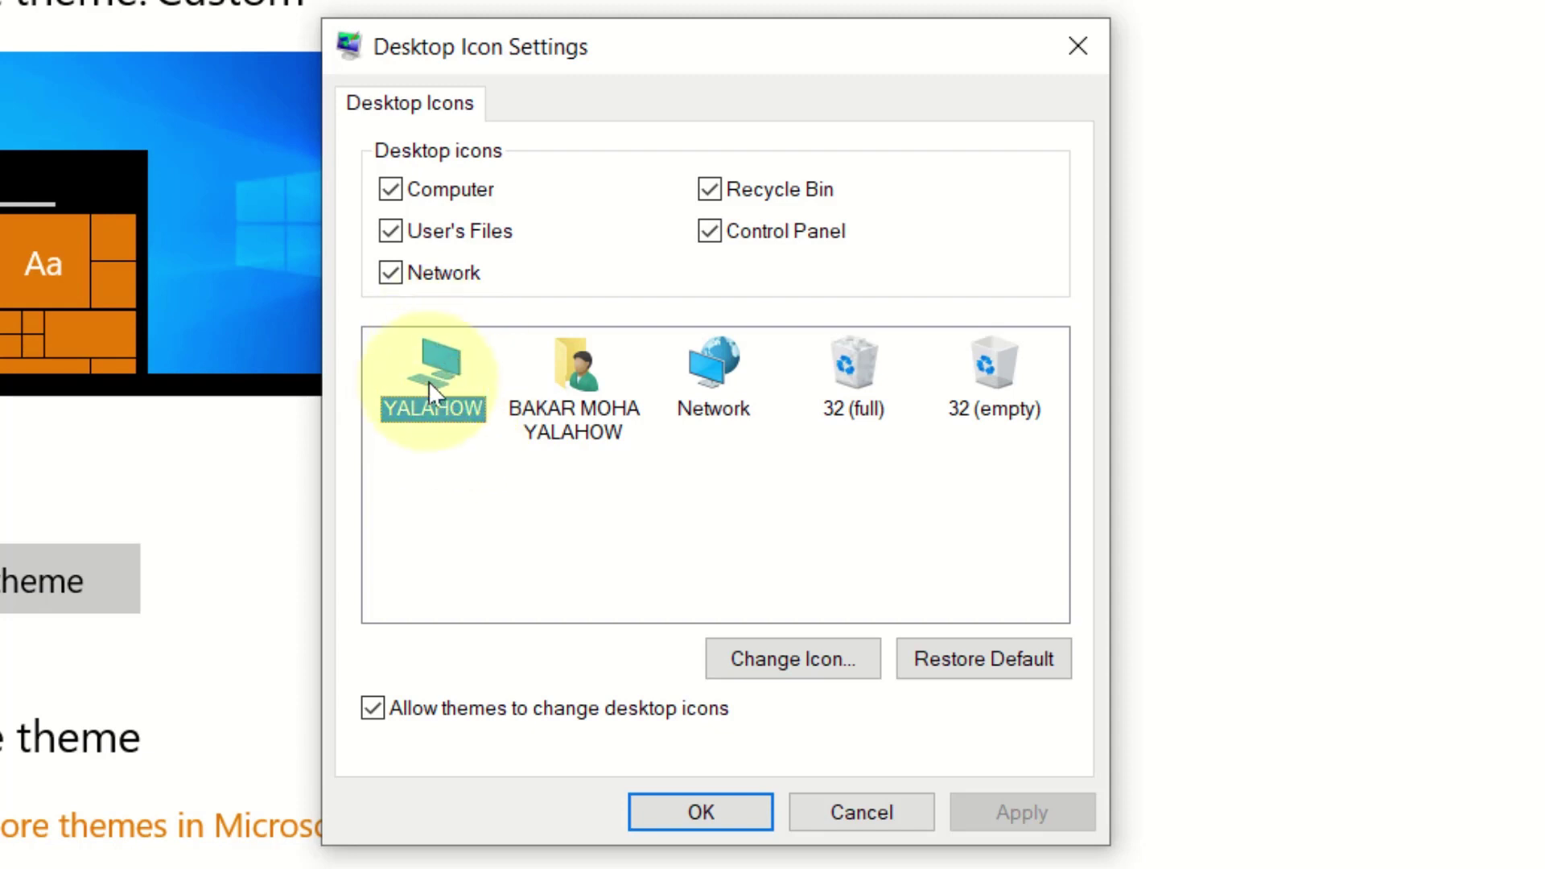
left_click(571, 396)
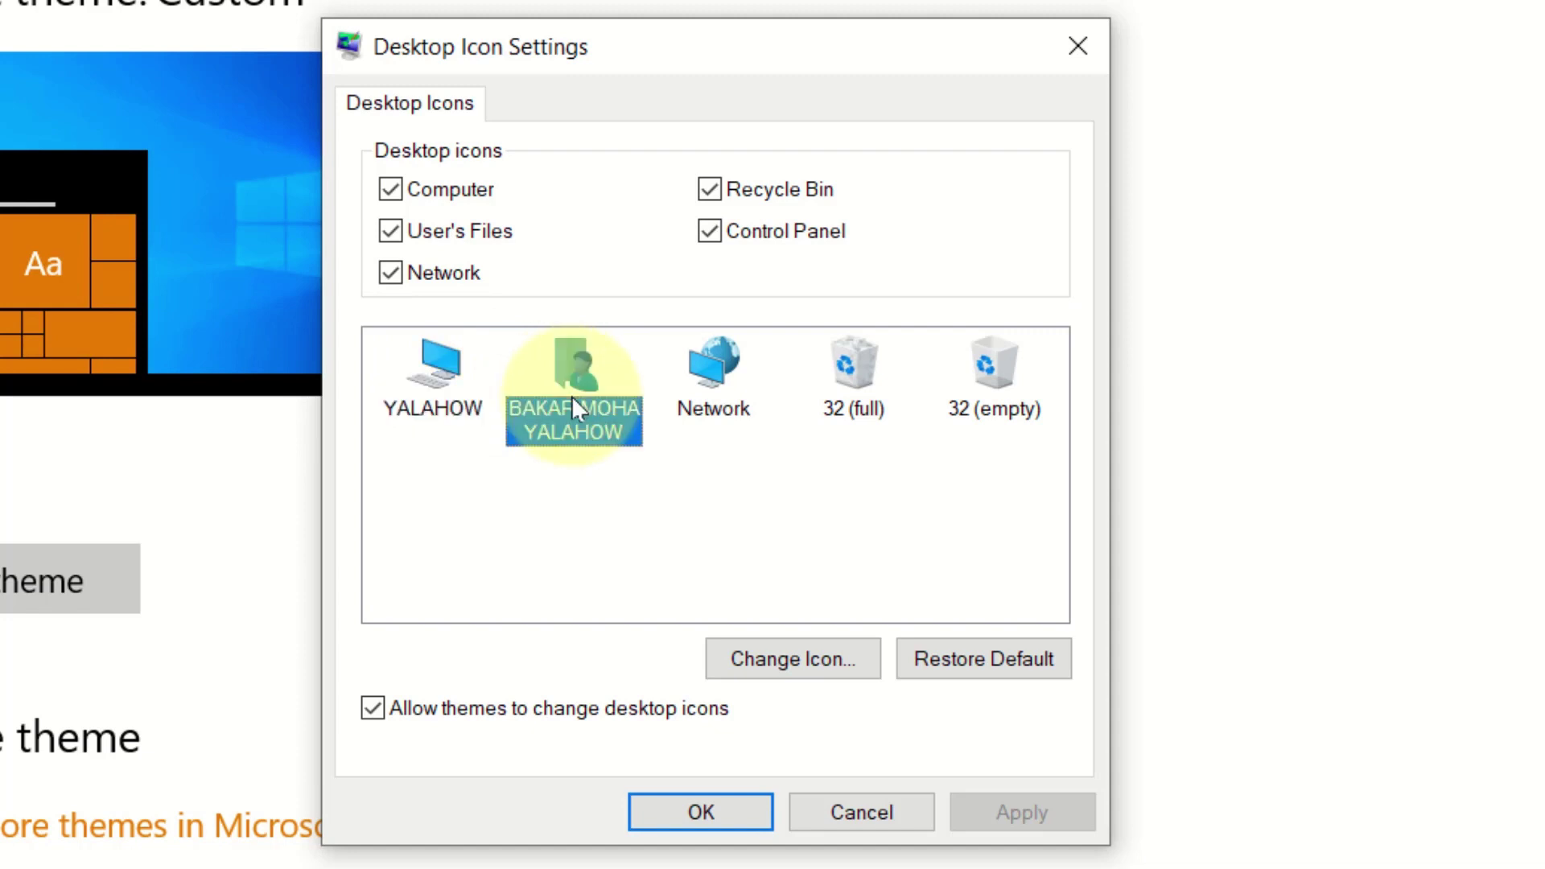
left_click(433, 362)
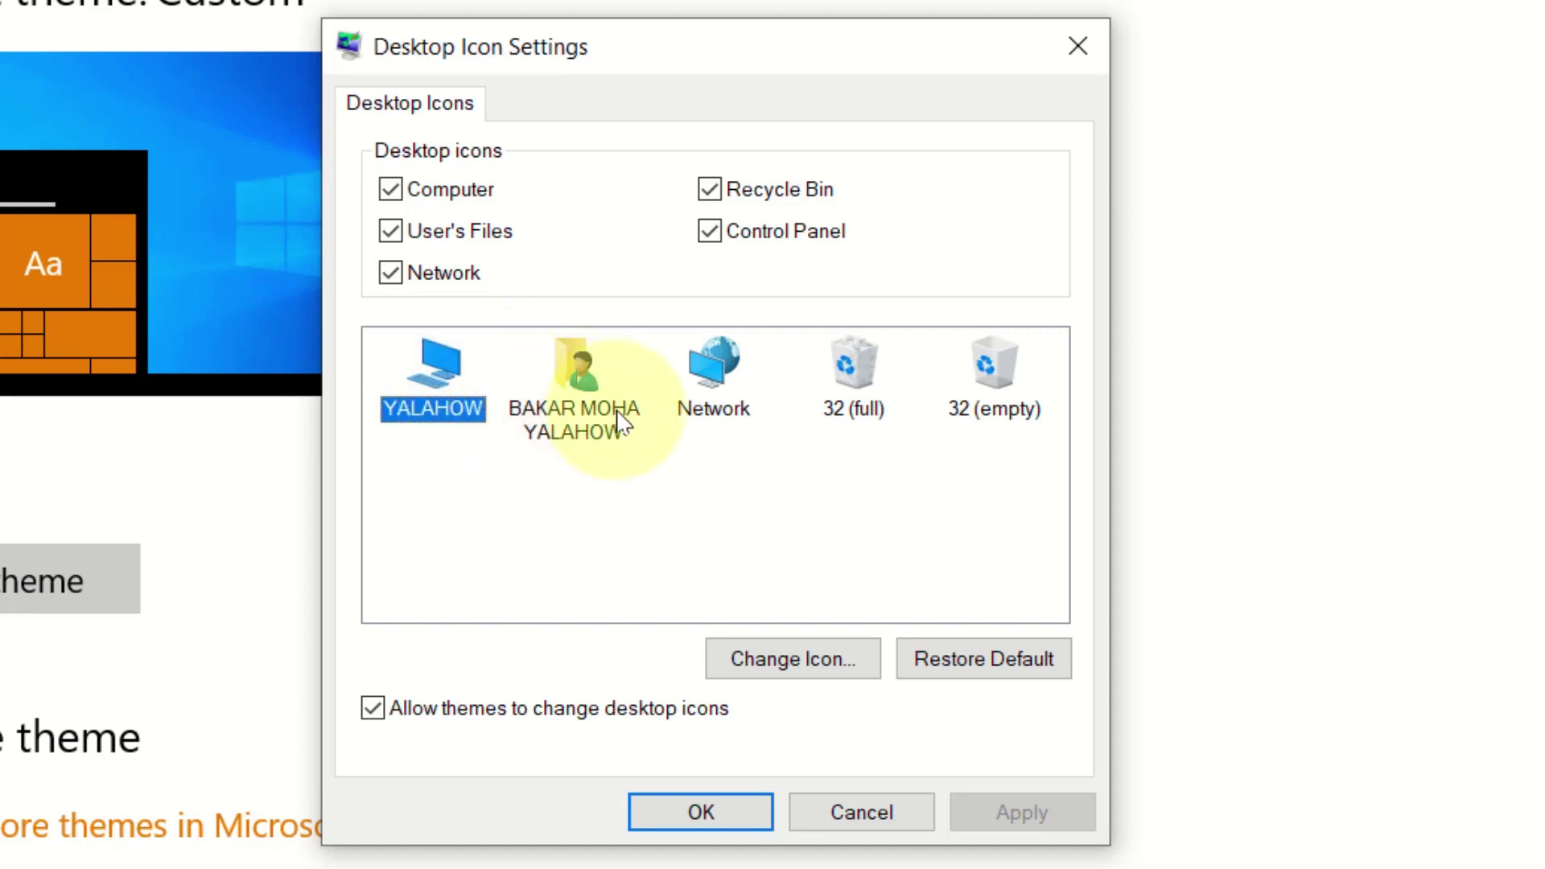
left_click(713, 410)
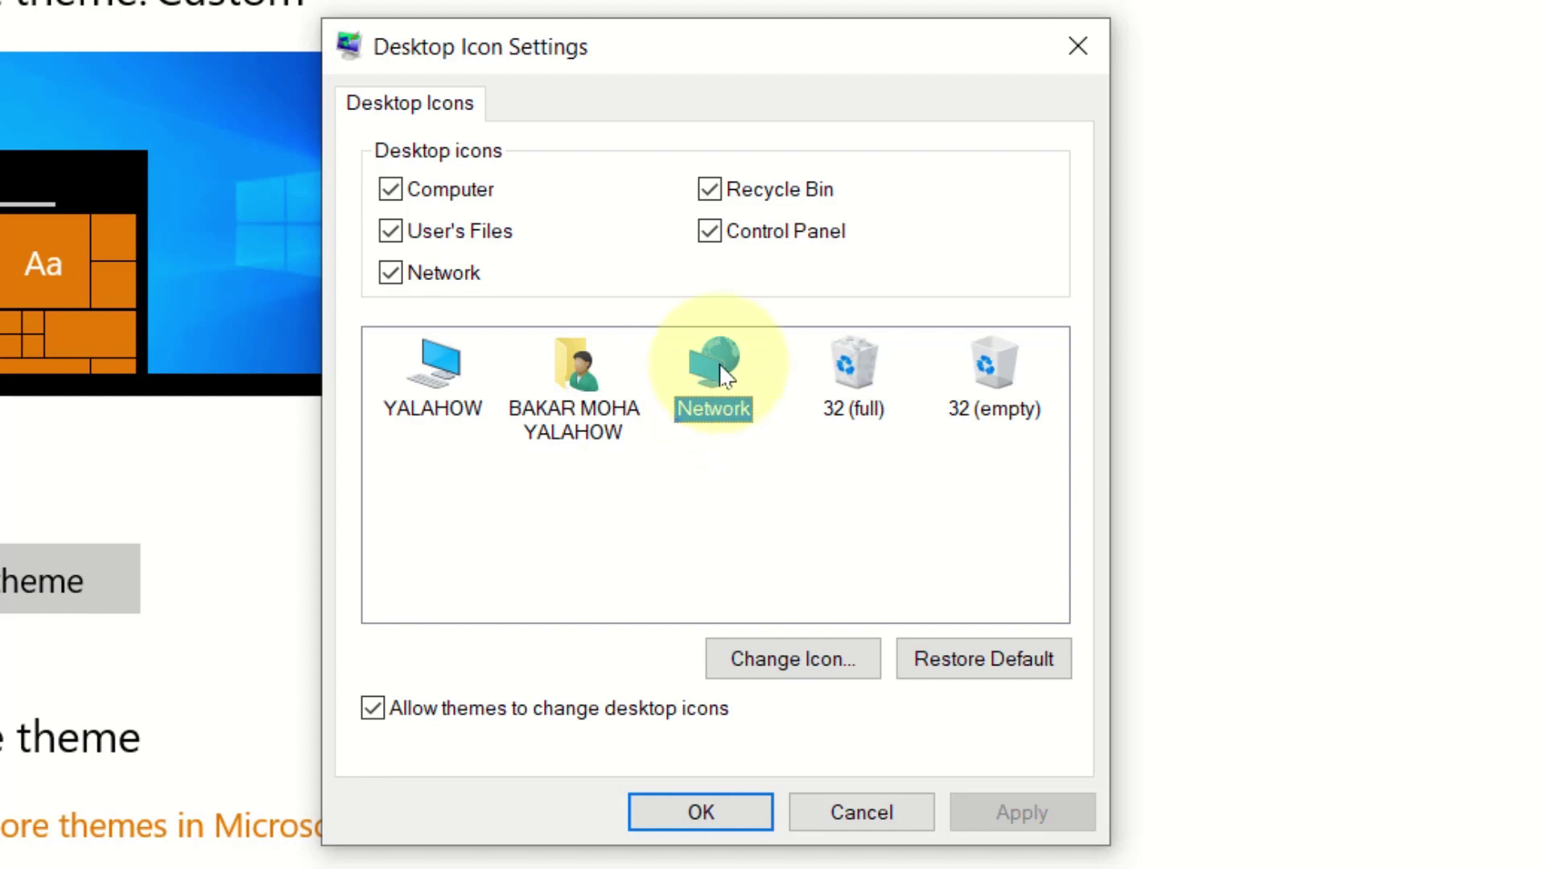
left_click(587, 378)
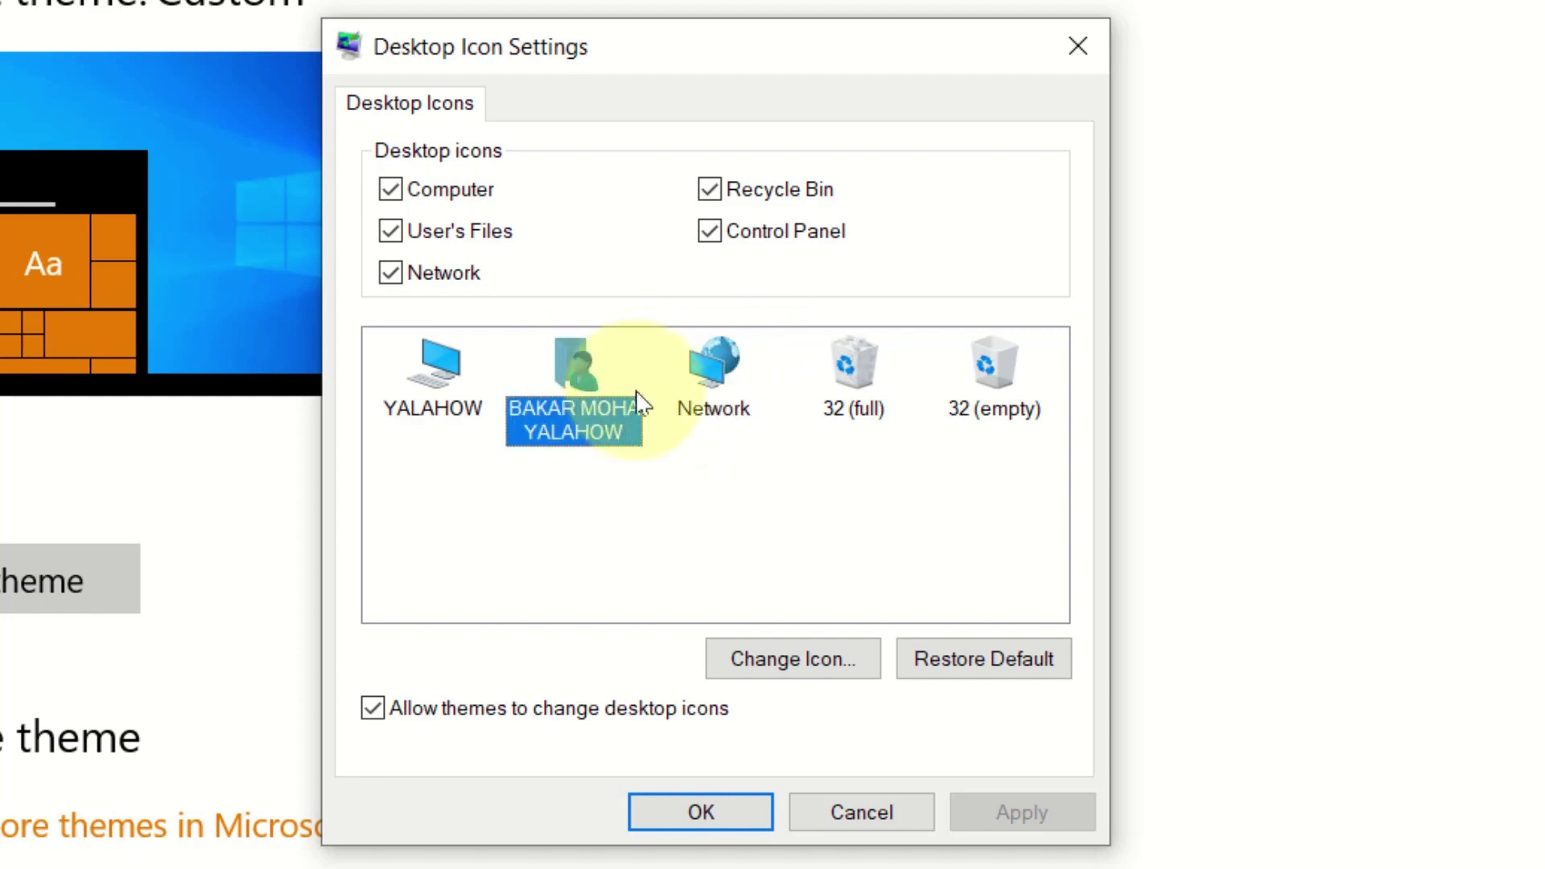
left_click(763, 480)
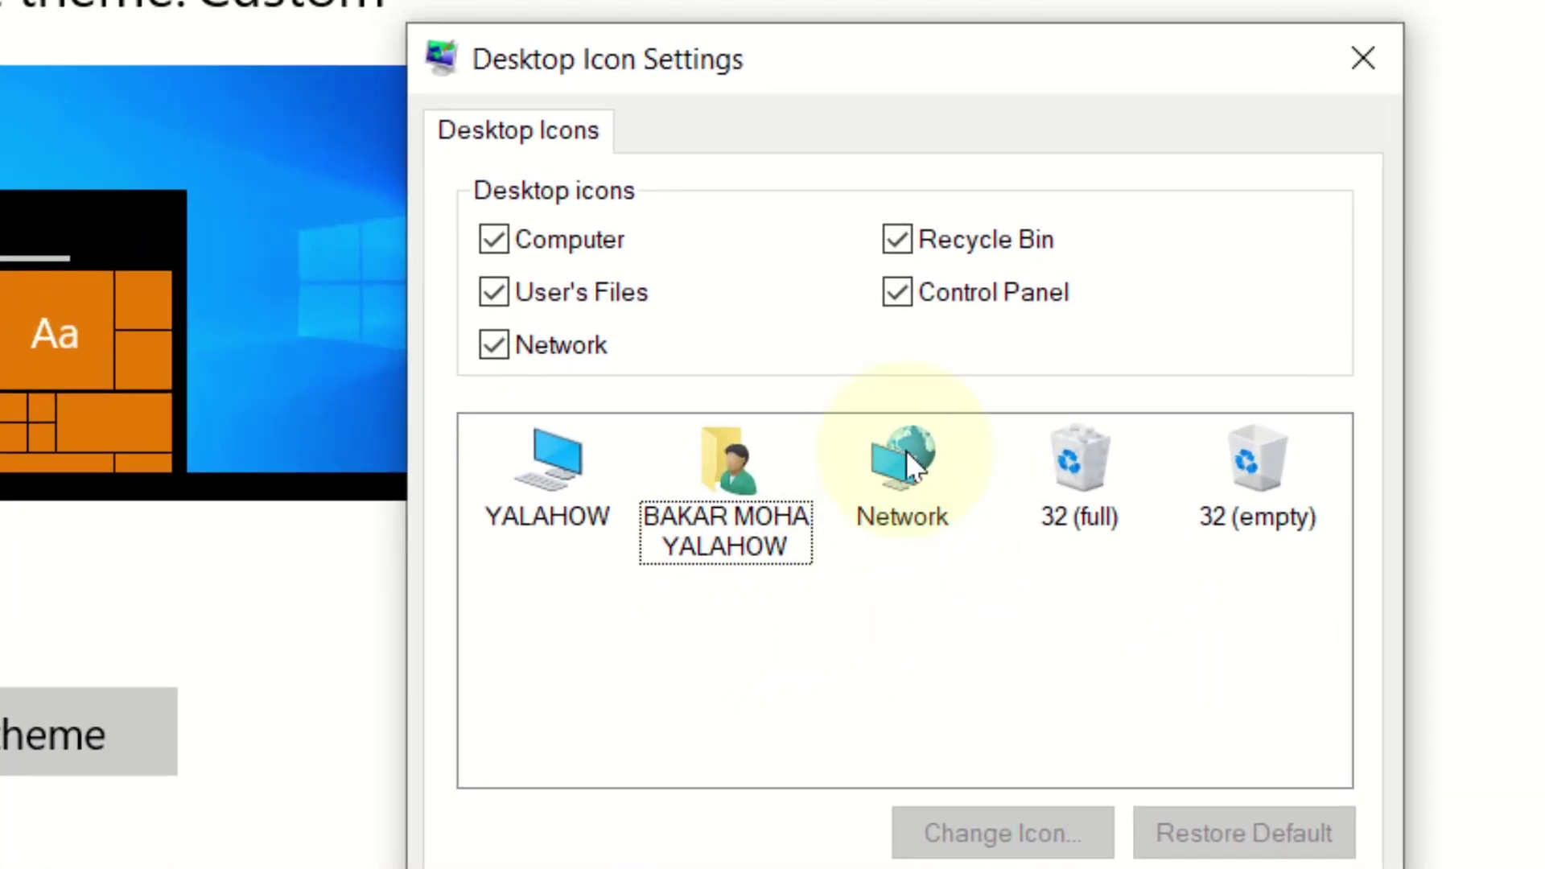
Step: Change the Network desktop icon to the two-people icon from imageres.dll
left_click(915, 483)
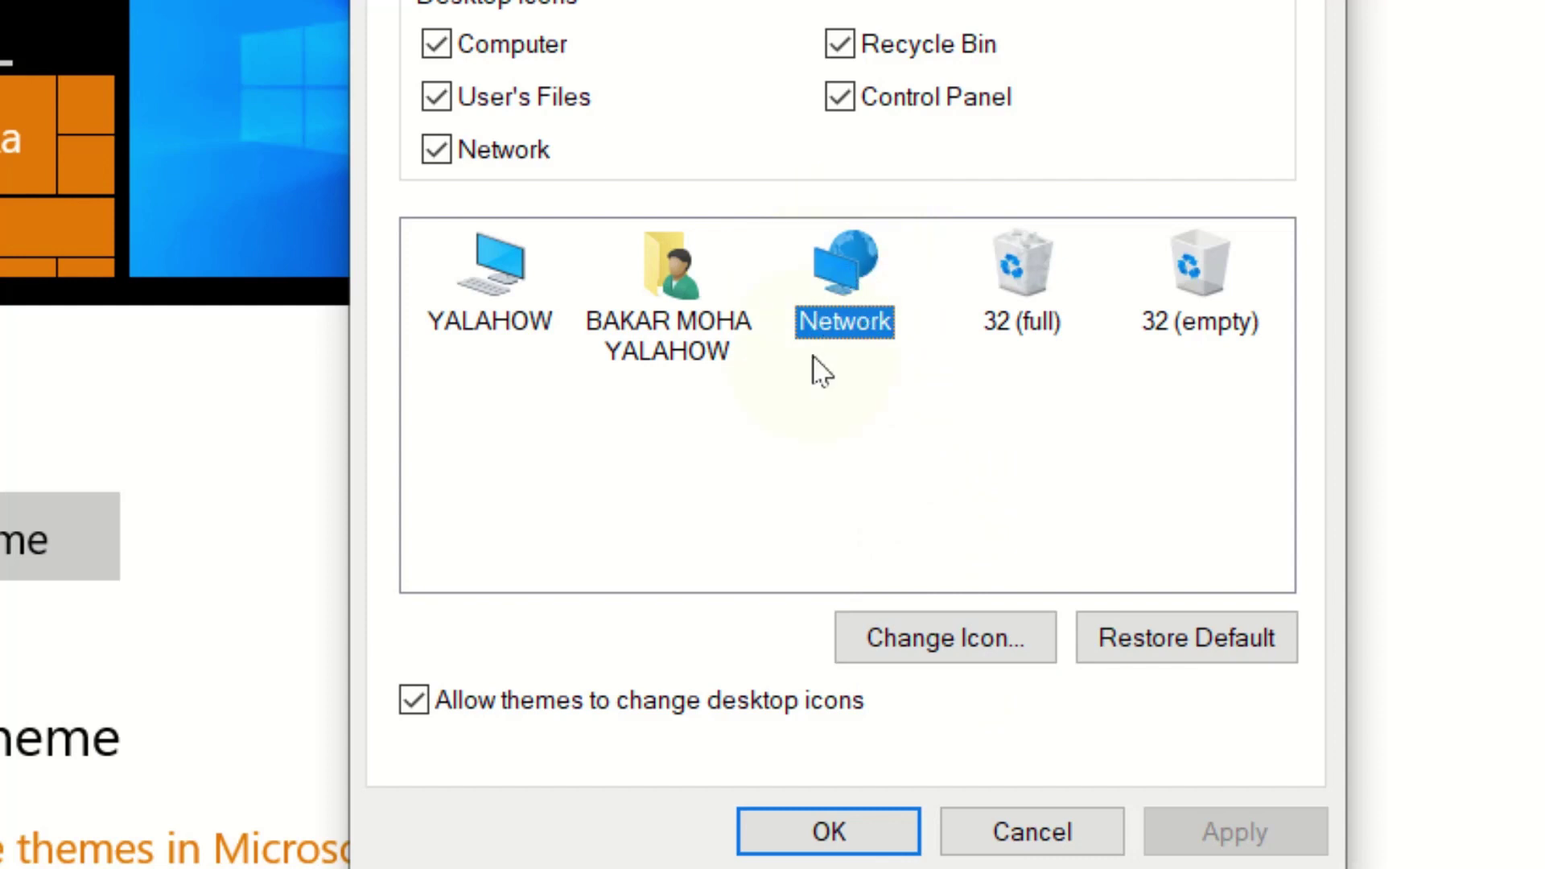
left_click(936, 649)
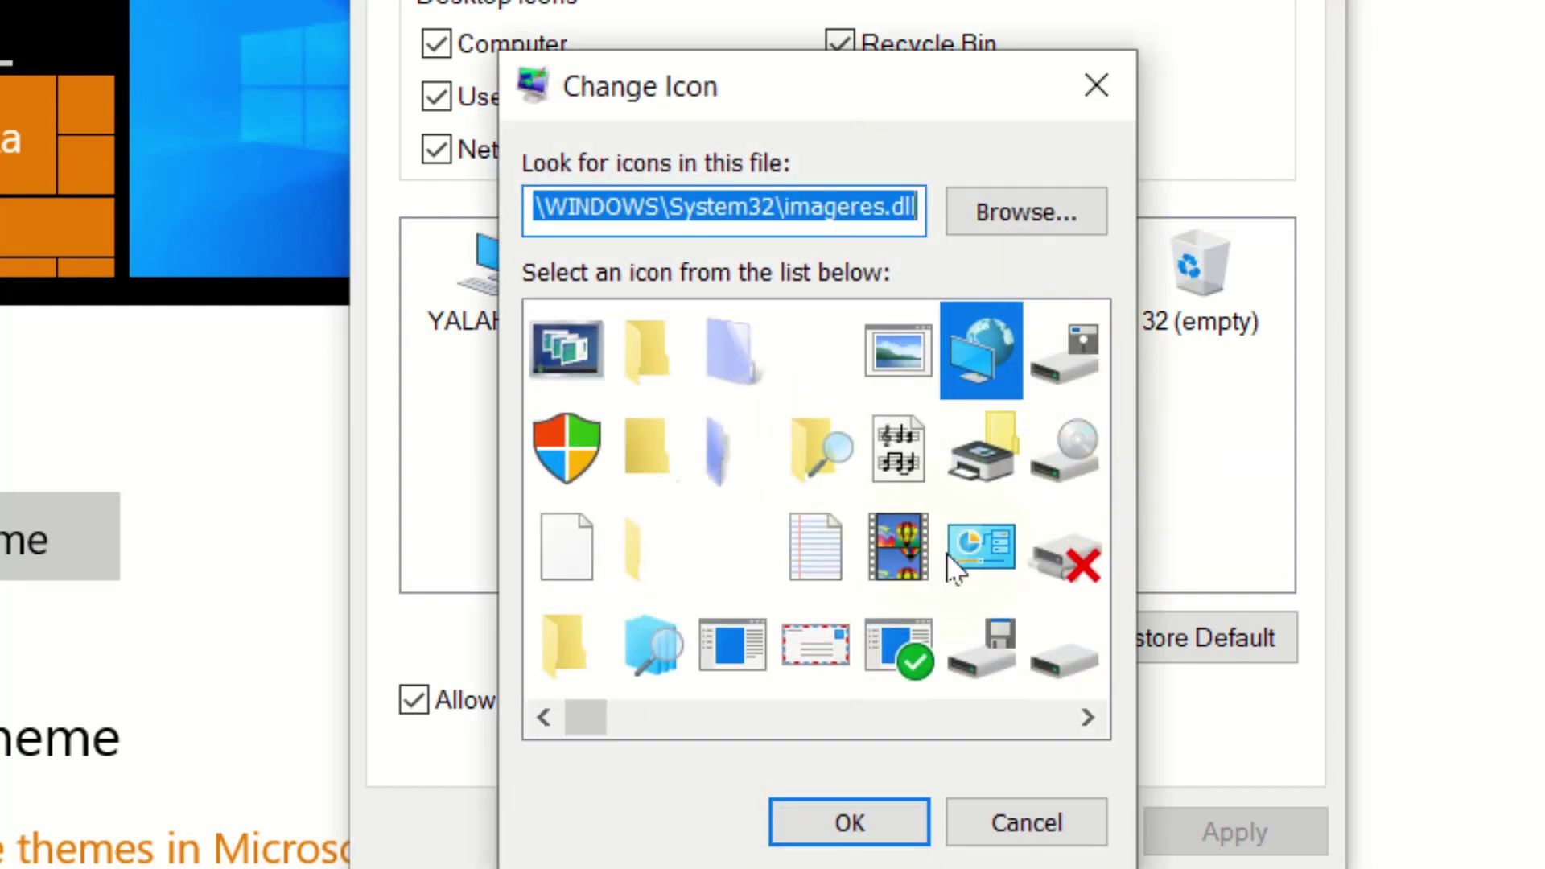
left_click(1101, 716)
left_click_drag(1102, 722, 1086, 722)
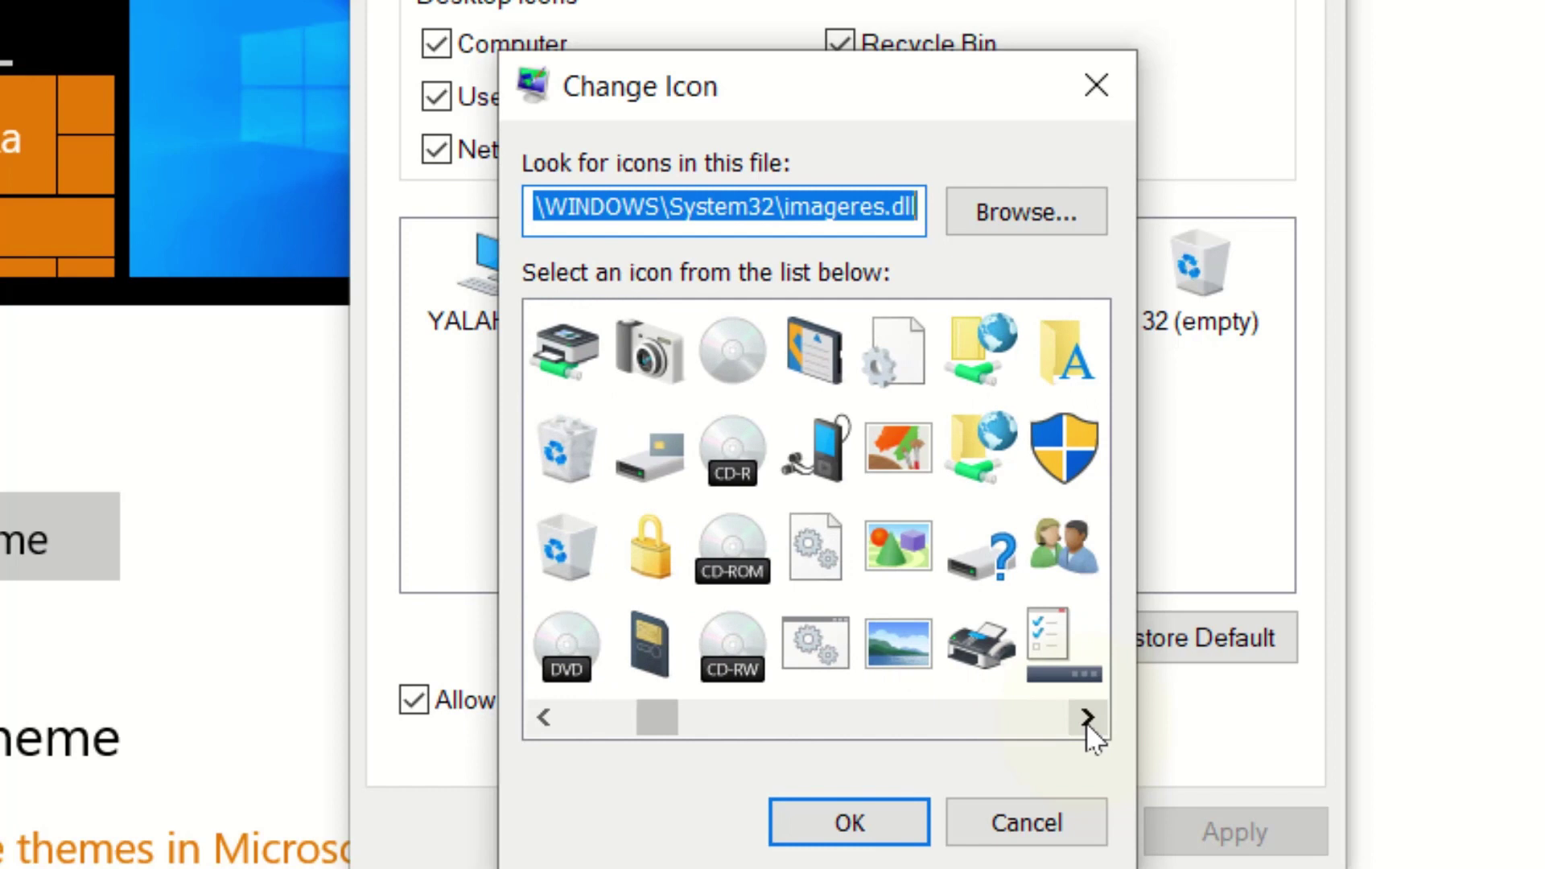
left_click(1069, 536)
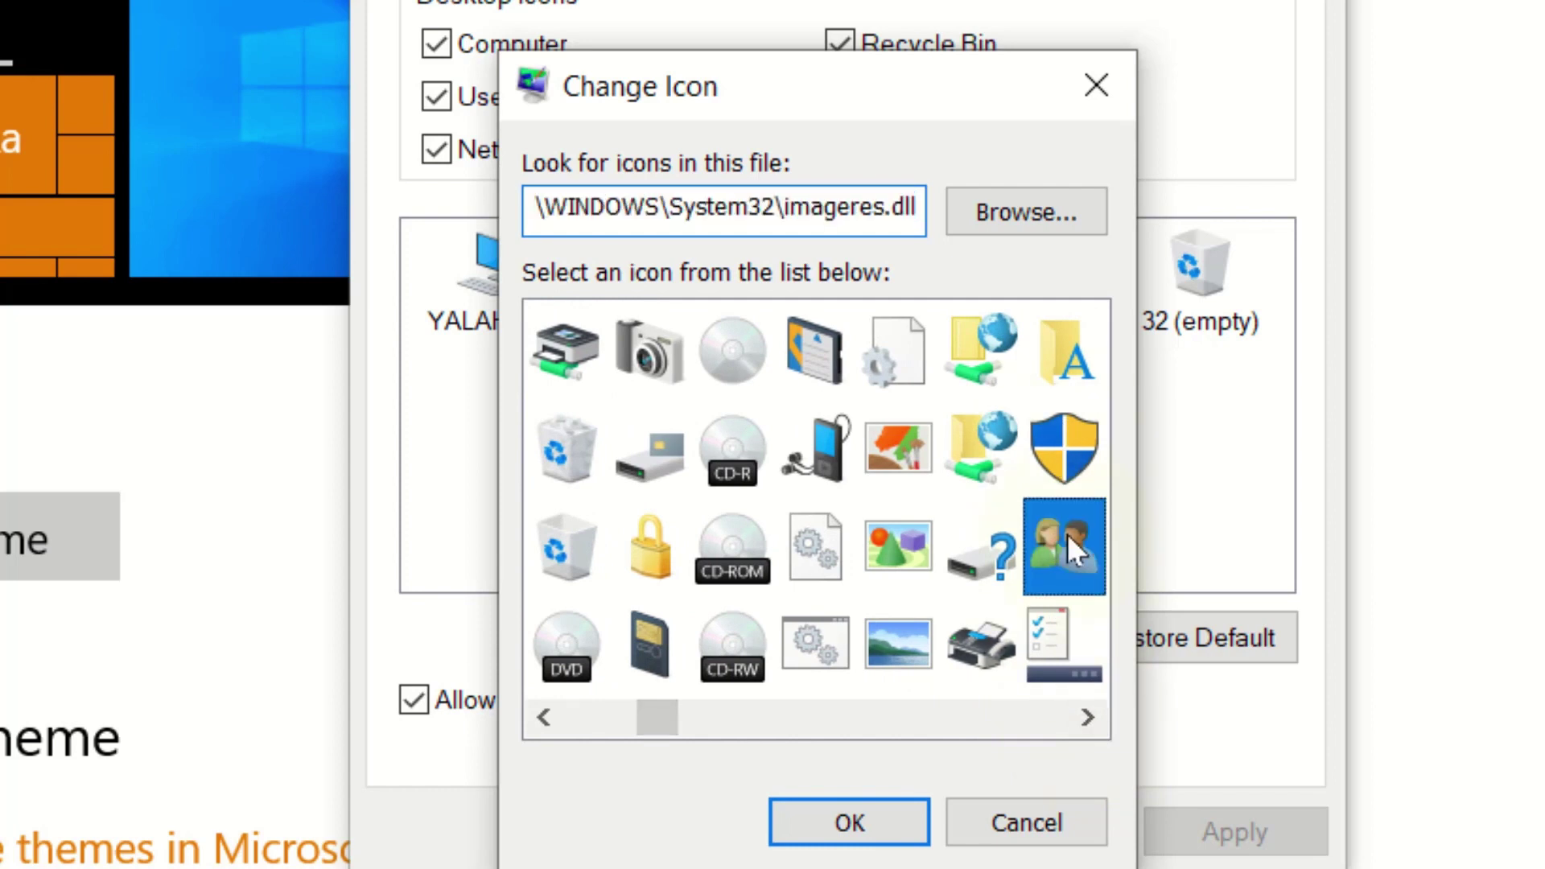
left_click(845, 829)
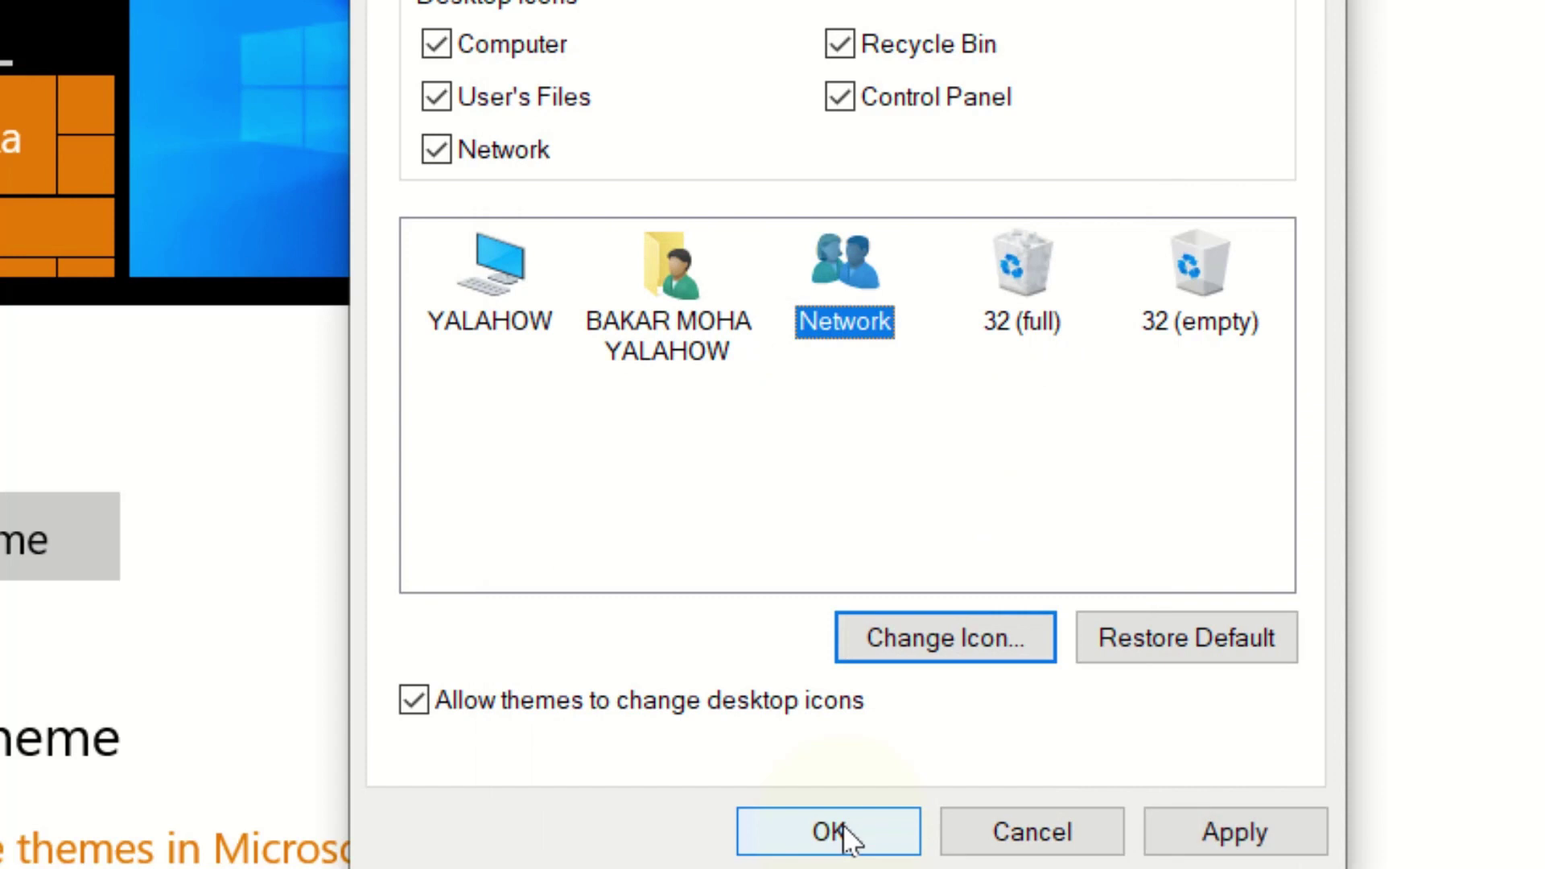
Step: Apply the new Network icon and close Desktop Icon Settings
left_click(892, 550)
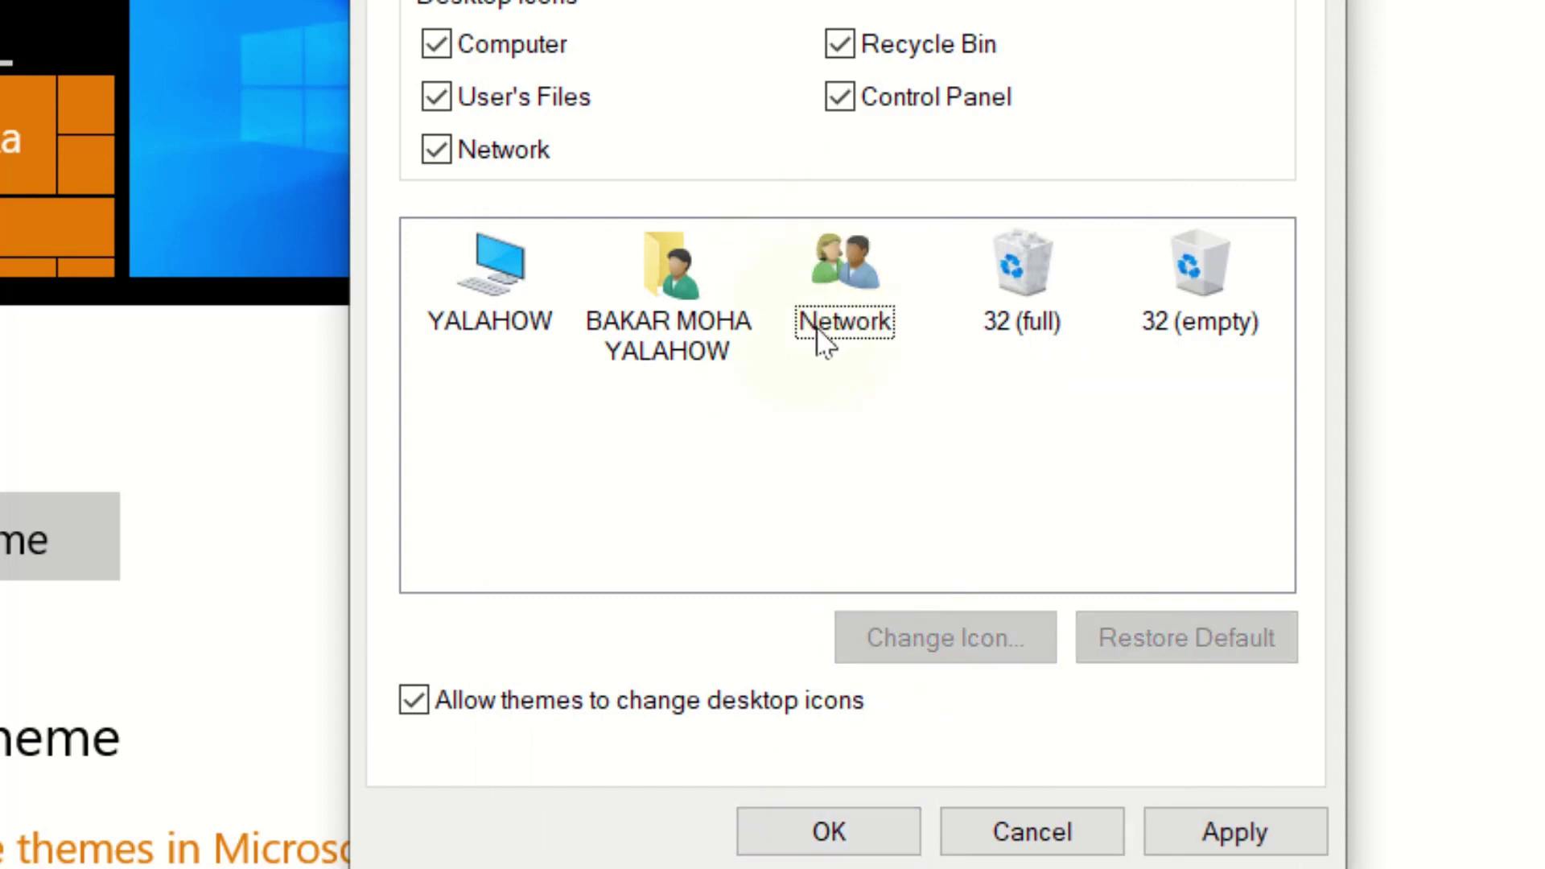
left_click(1190, 840)
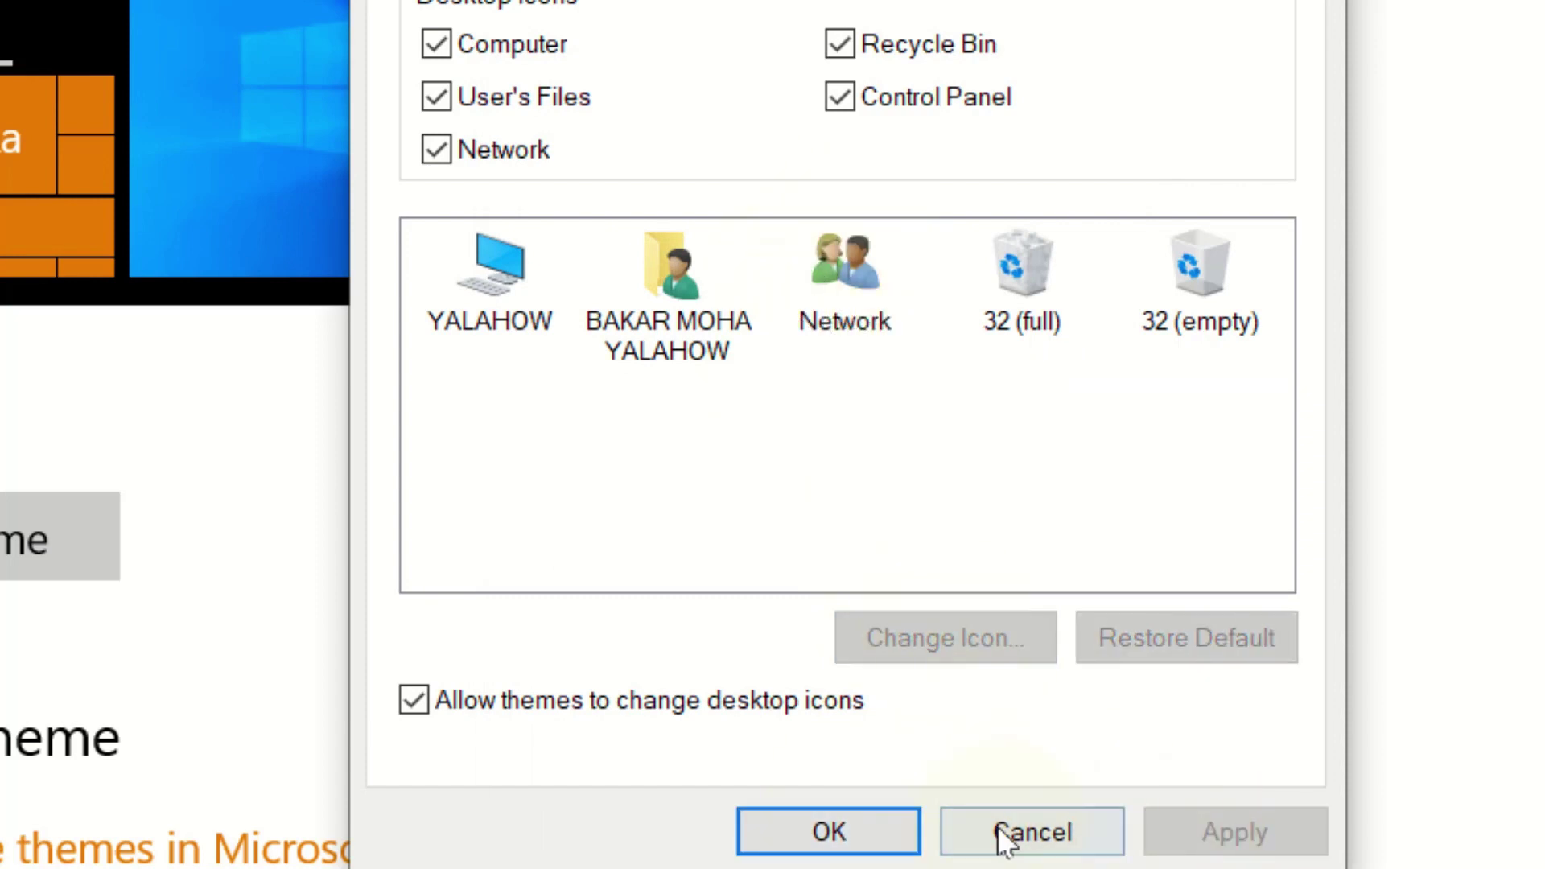
key("Return")
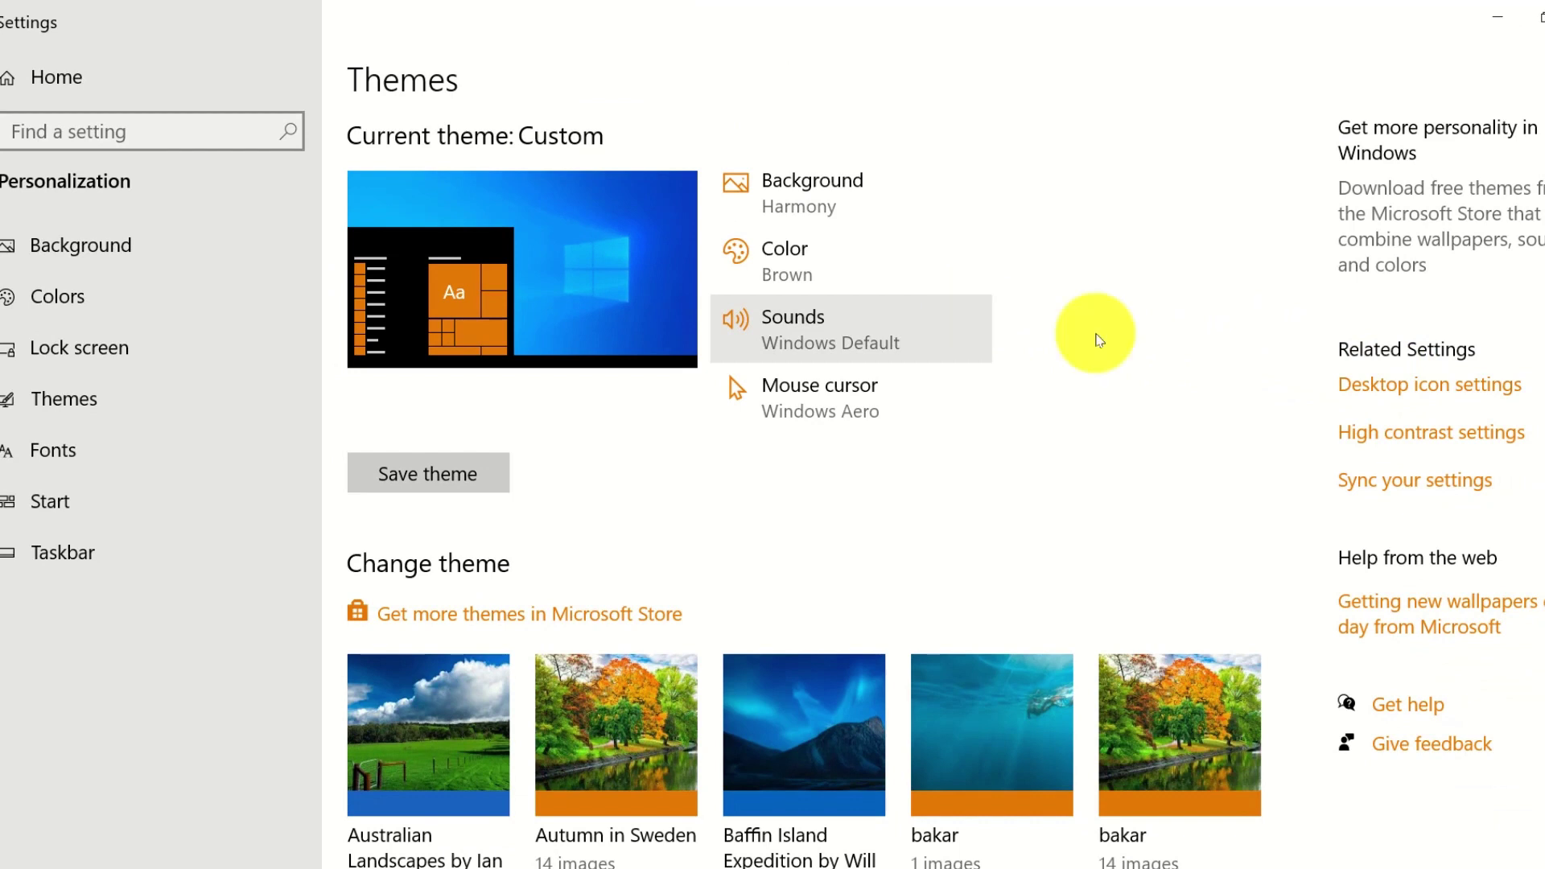
Step: Reopen Desktop Icon Settings from the Themes page and move the dialog away from the settings categories
left_click(1376, 389)
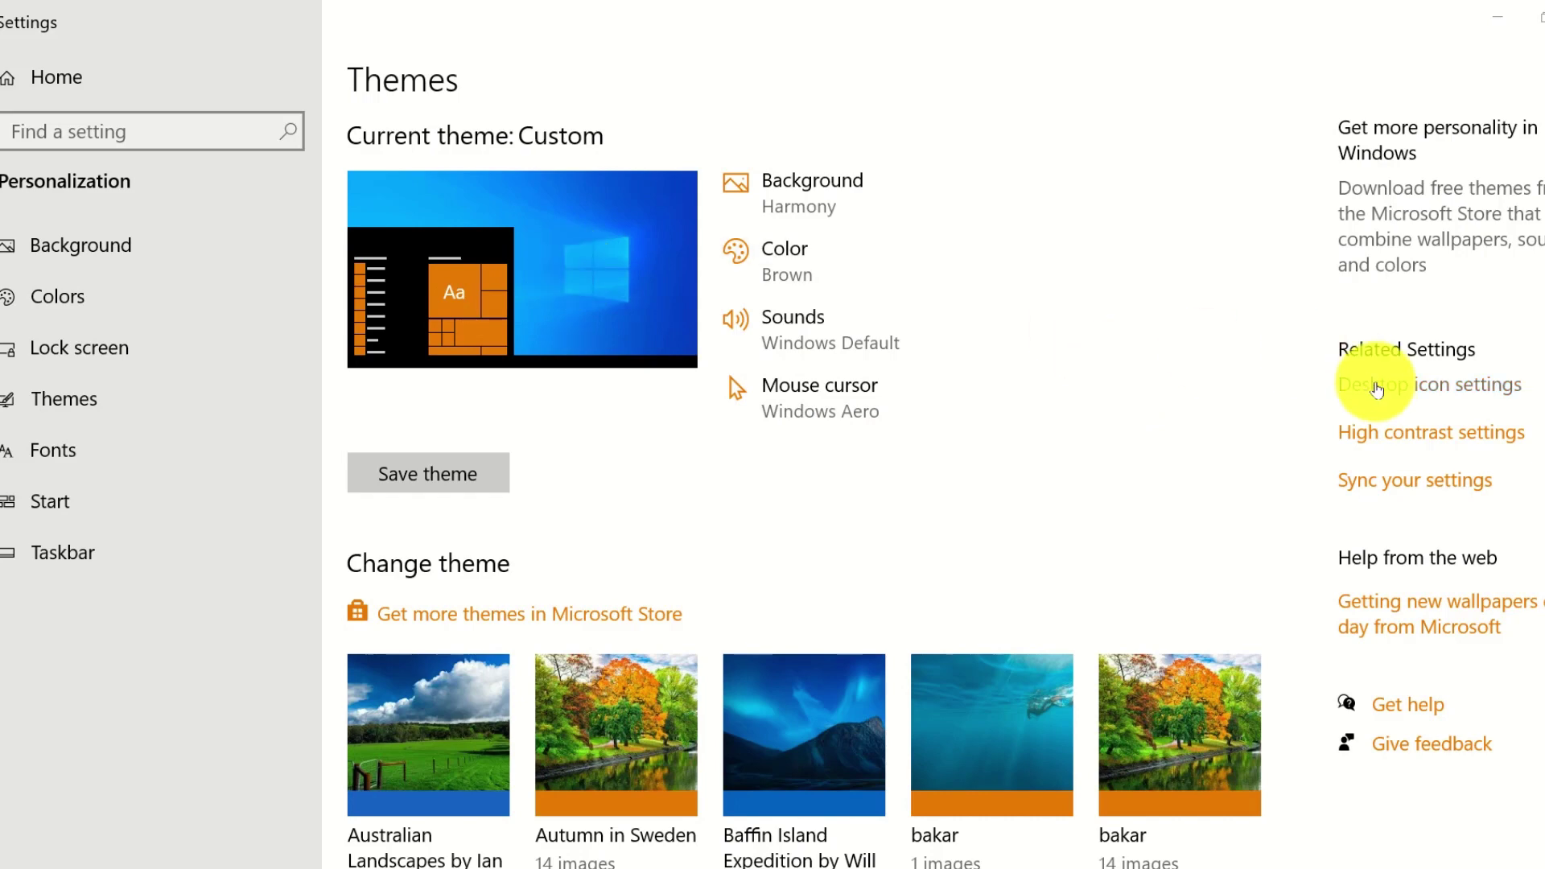
left_click(1373, 383)
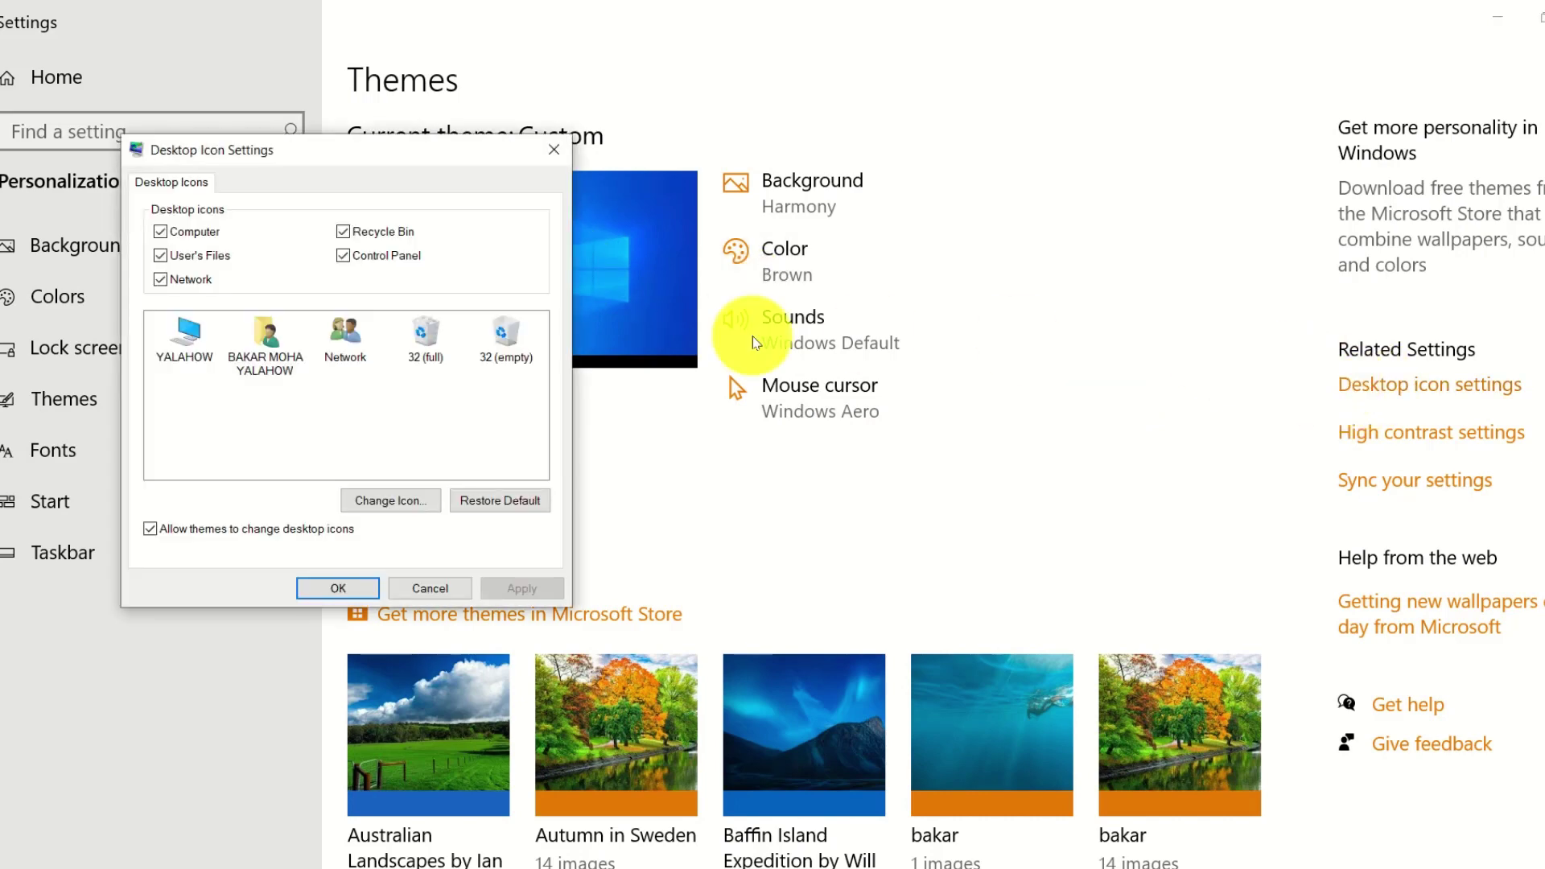
left_click_drag(457, 153, 687, 169)
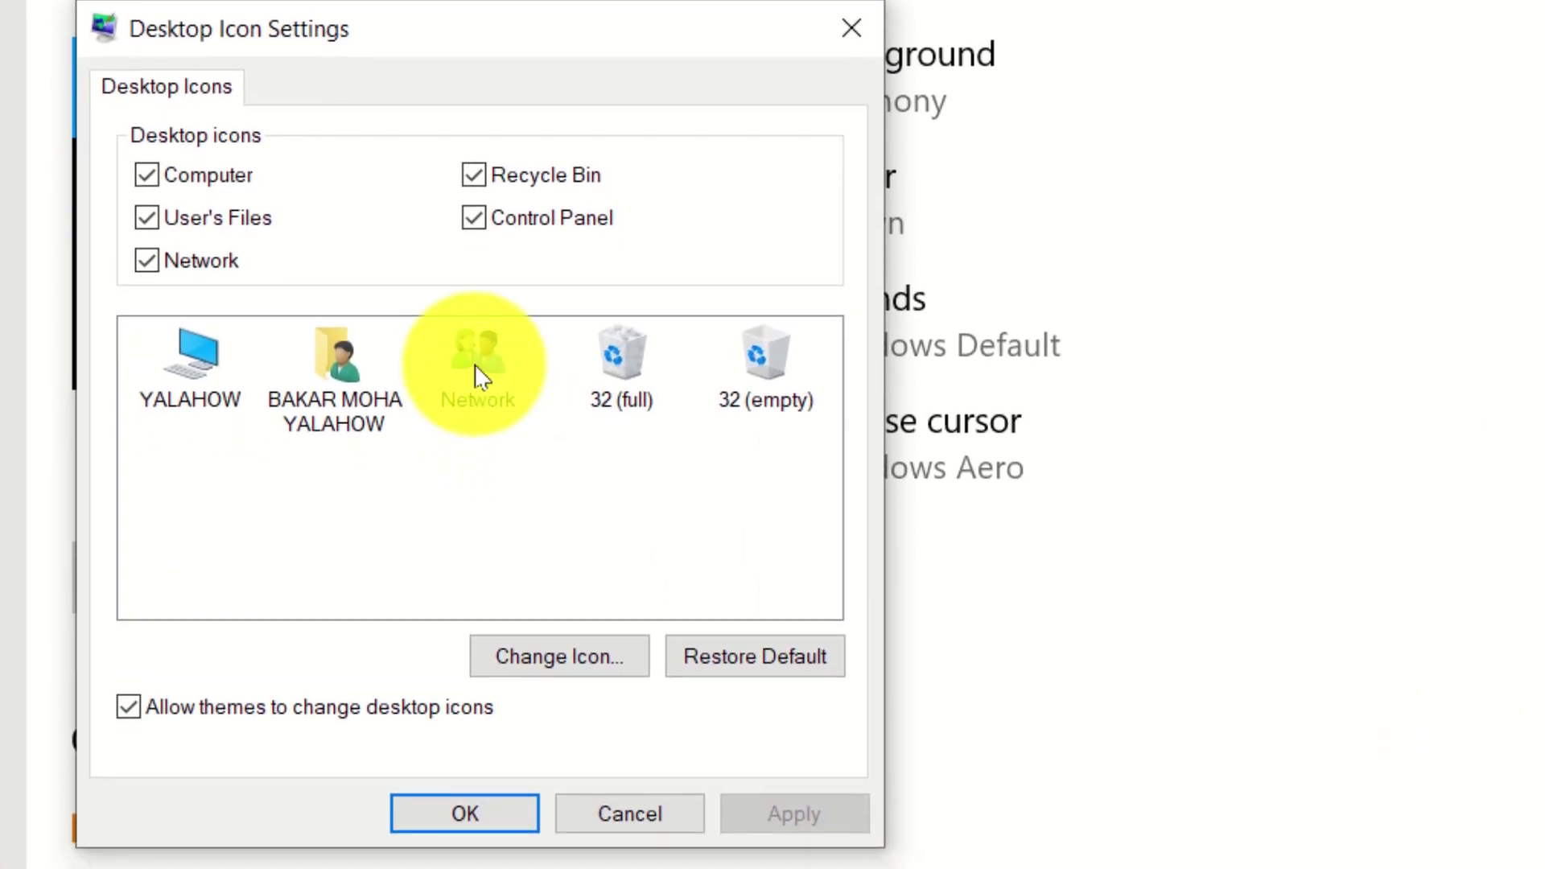
Step: Restore the Network desktop icon to its default image, apply the change, and close Desktop Icon Settings and the Settings window
left_click(476, 374)
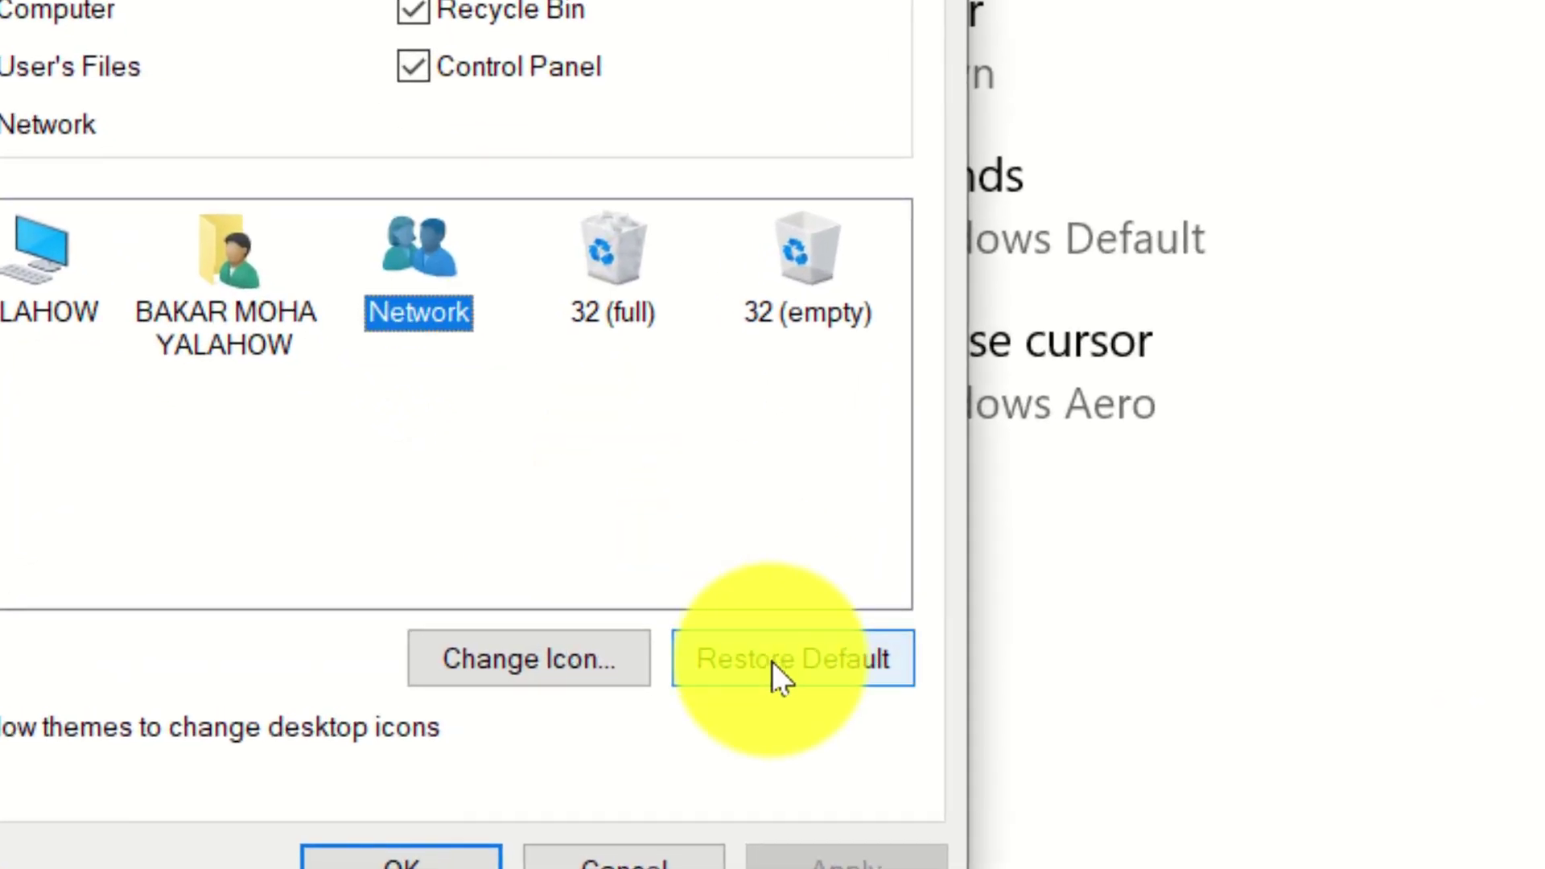
left_click(771, 662)
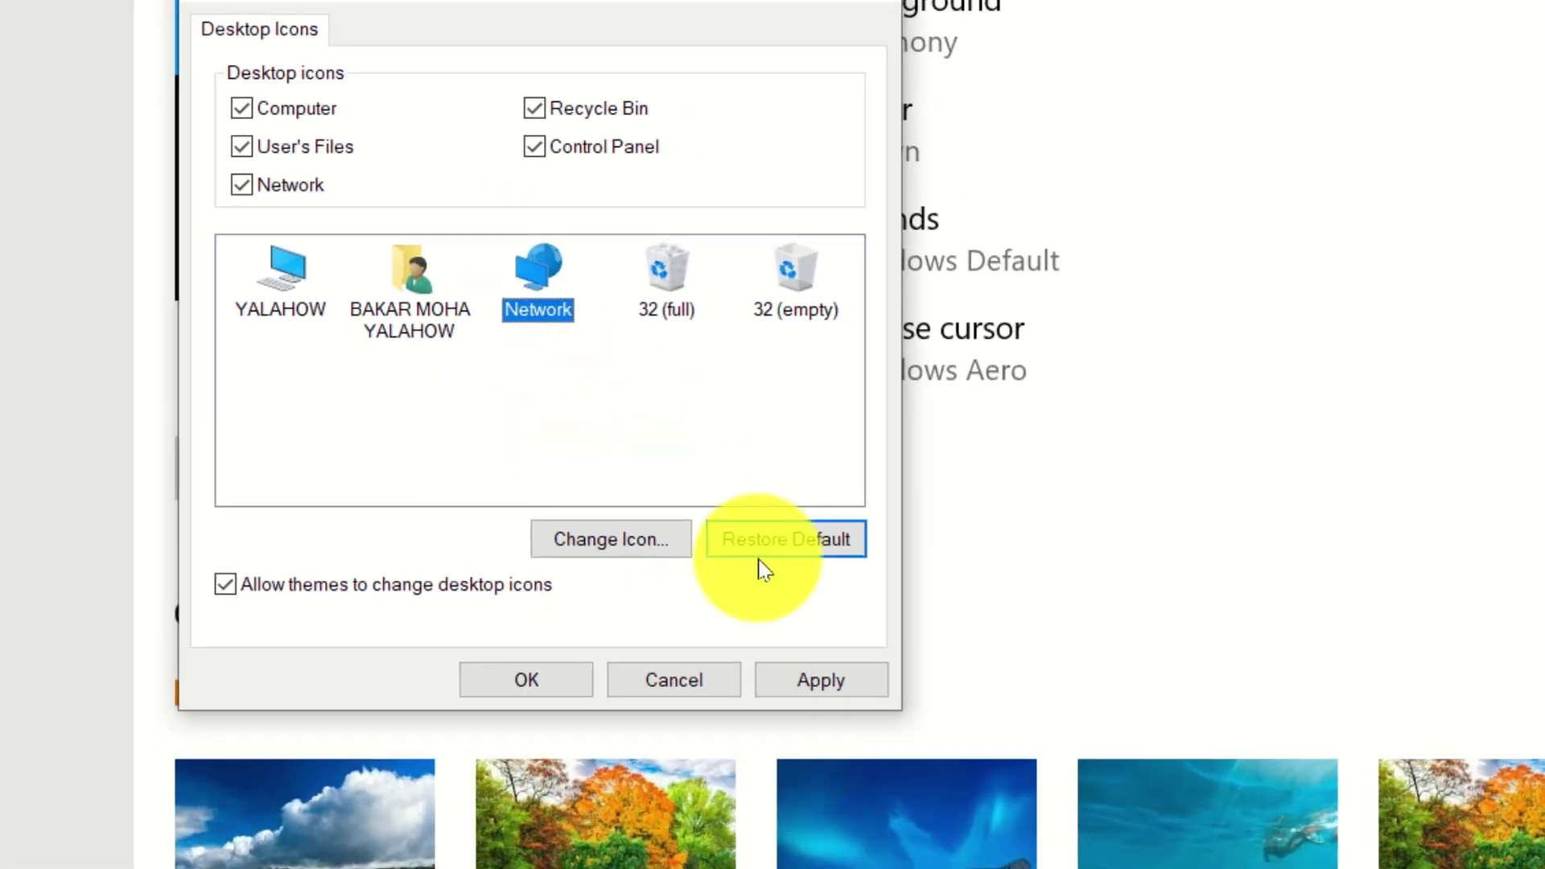
left_click(825, 684)
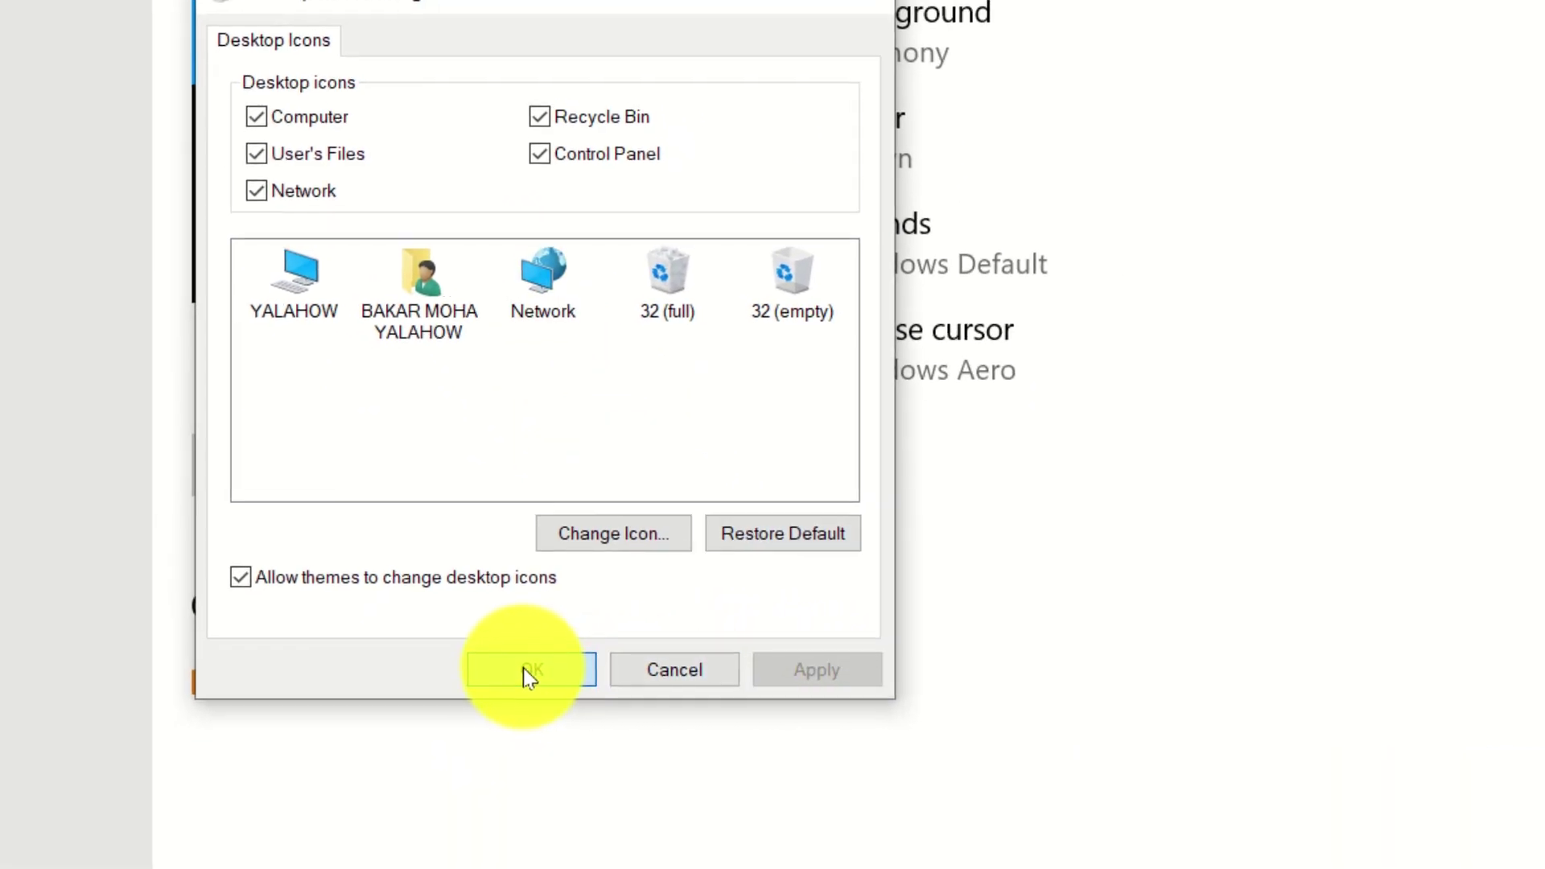
left_click(529, 676)
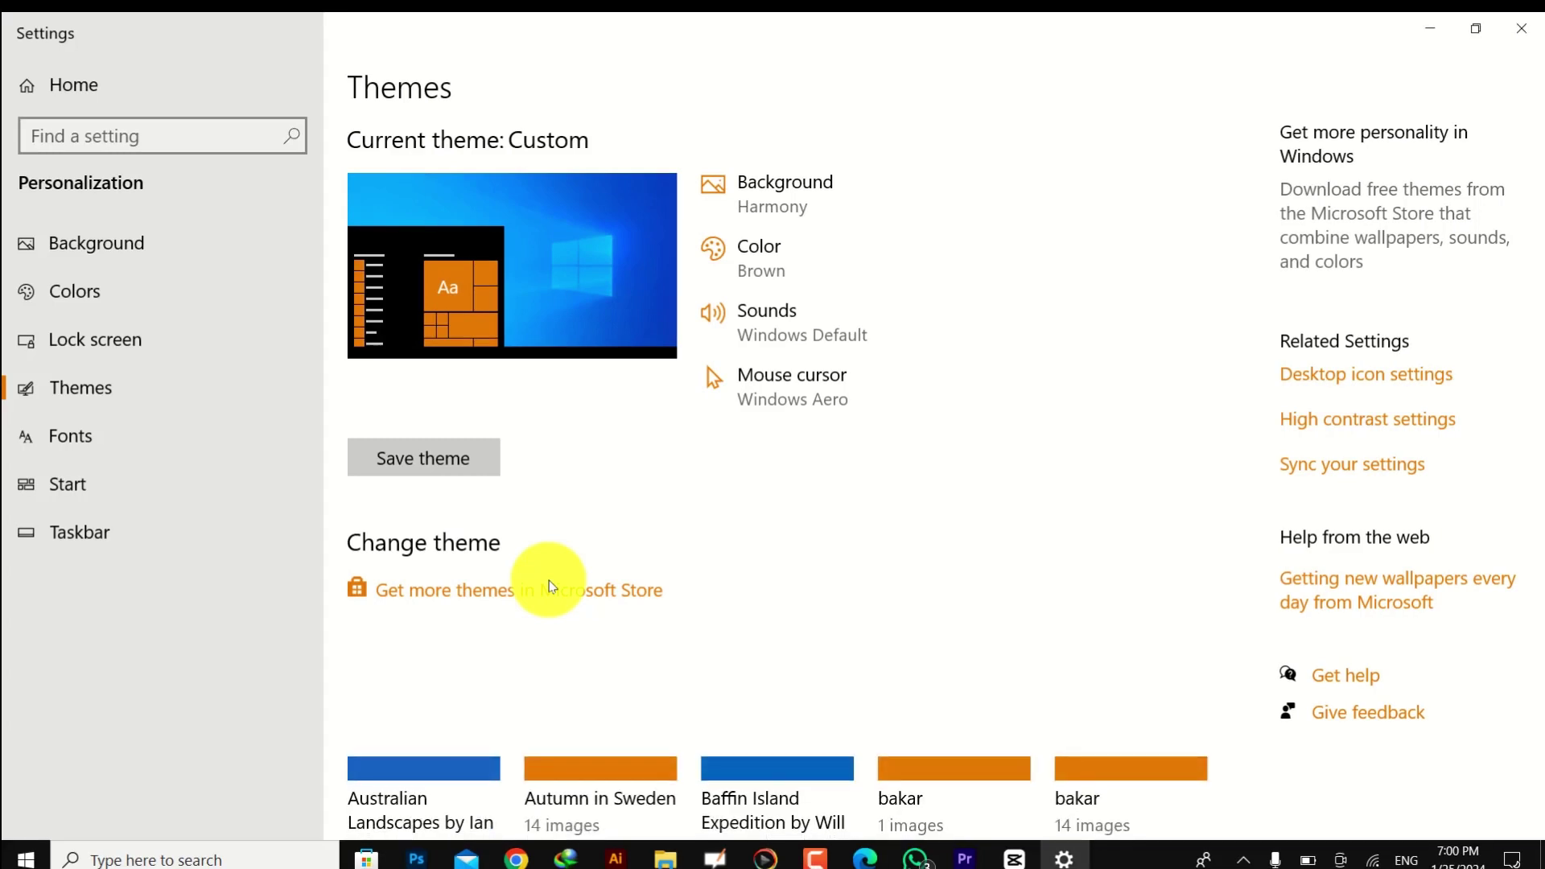
left_click(1525, 35)
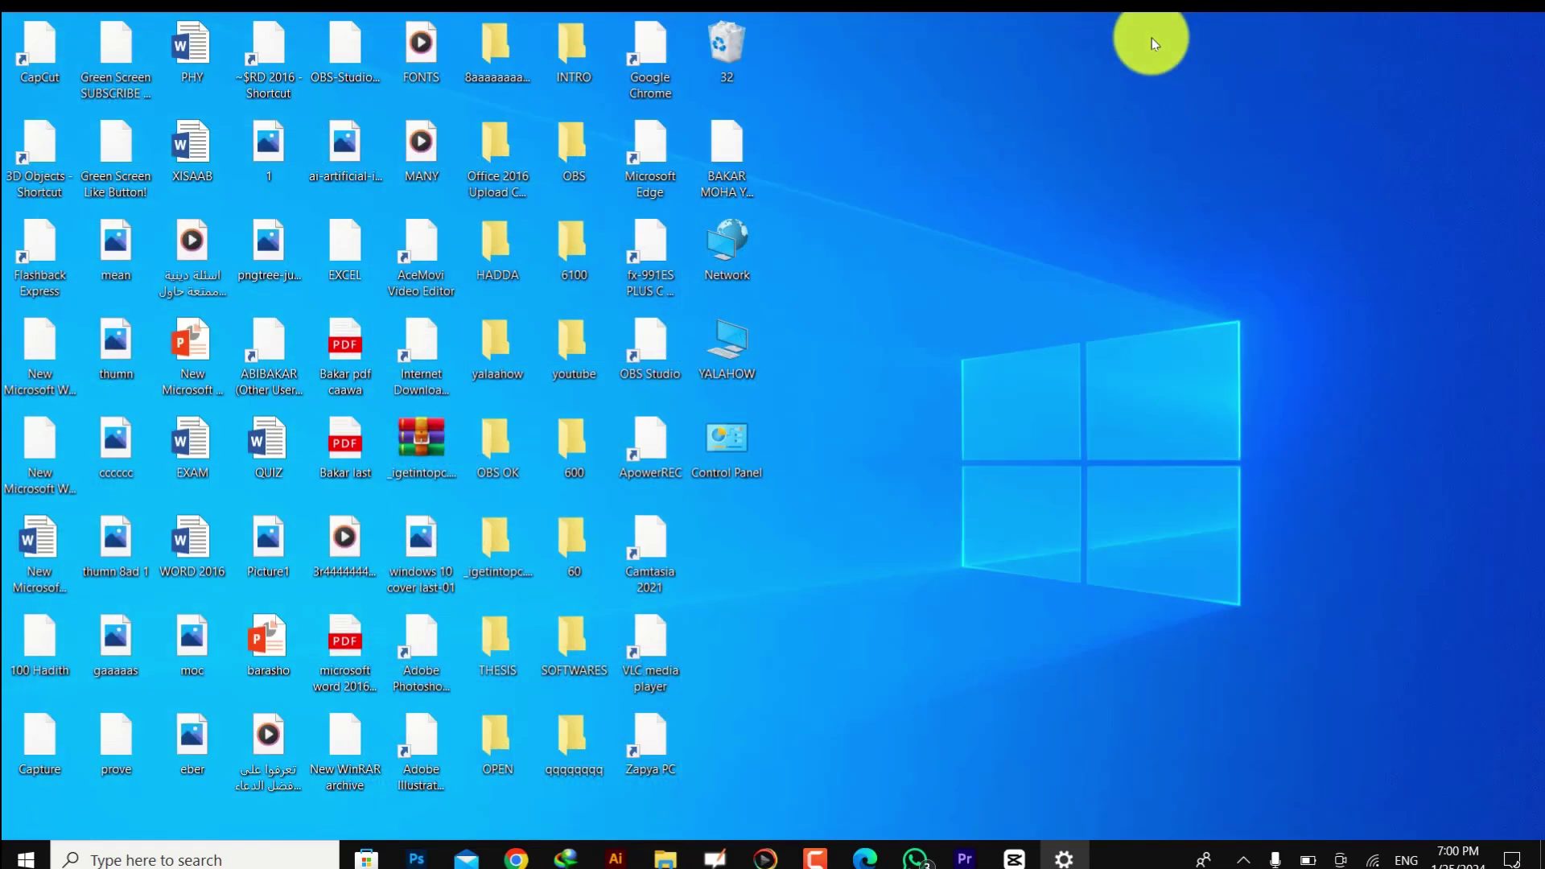
left_click_drag(795, 27, 666, 517)
left_click(942, 294)
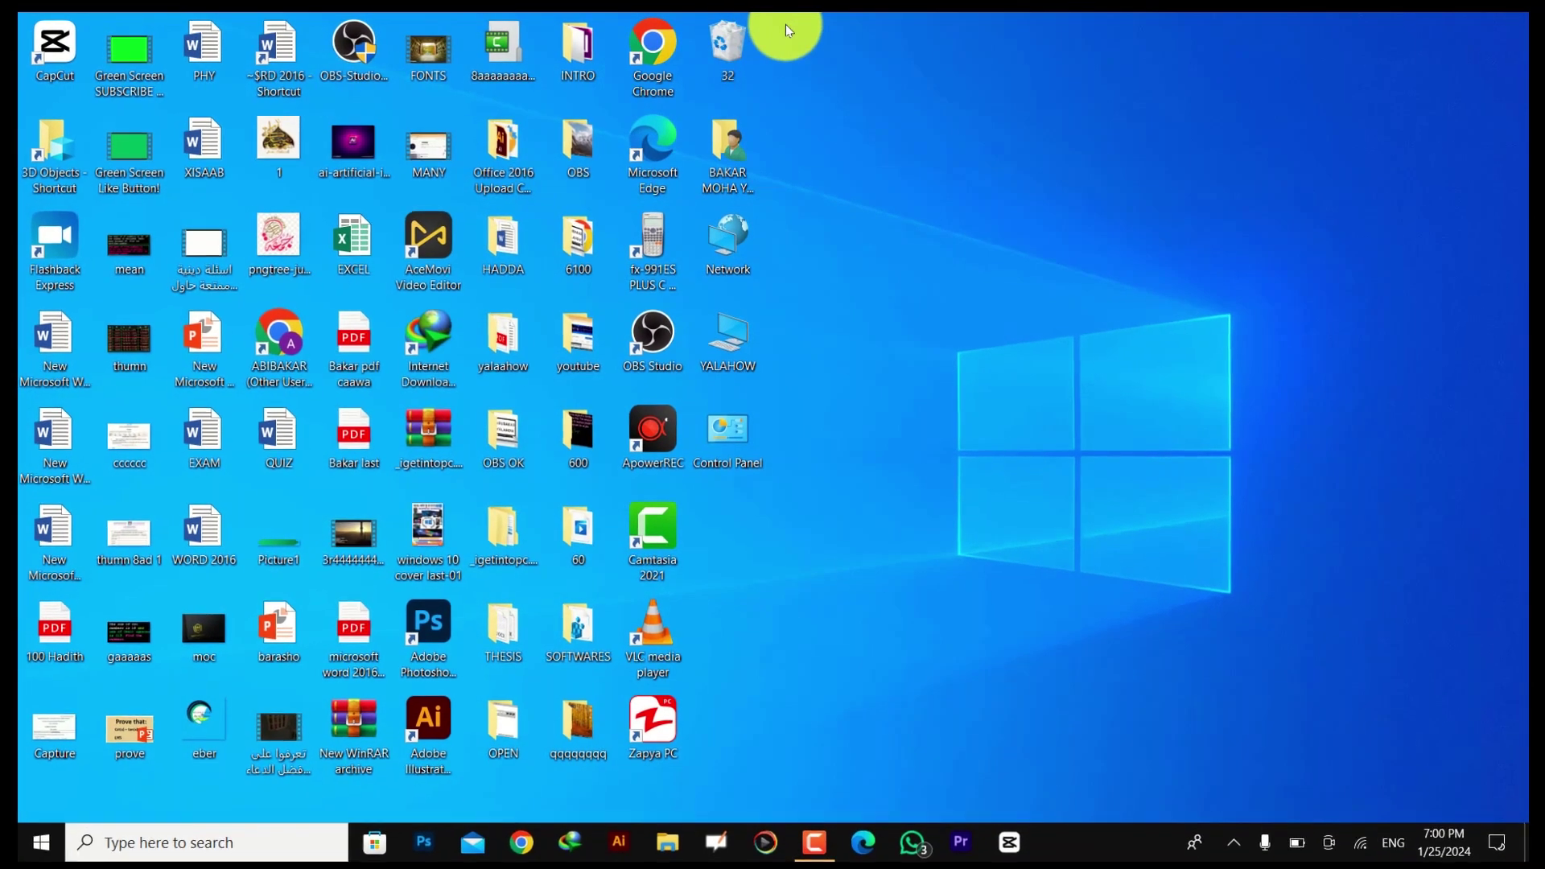
left_click_drag(782, 18, 24, 779)
left_click(792, 665)
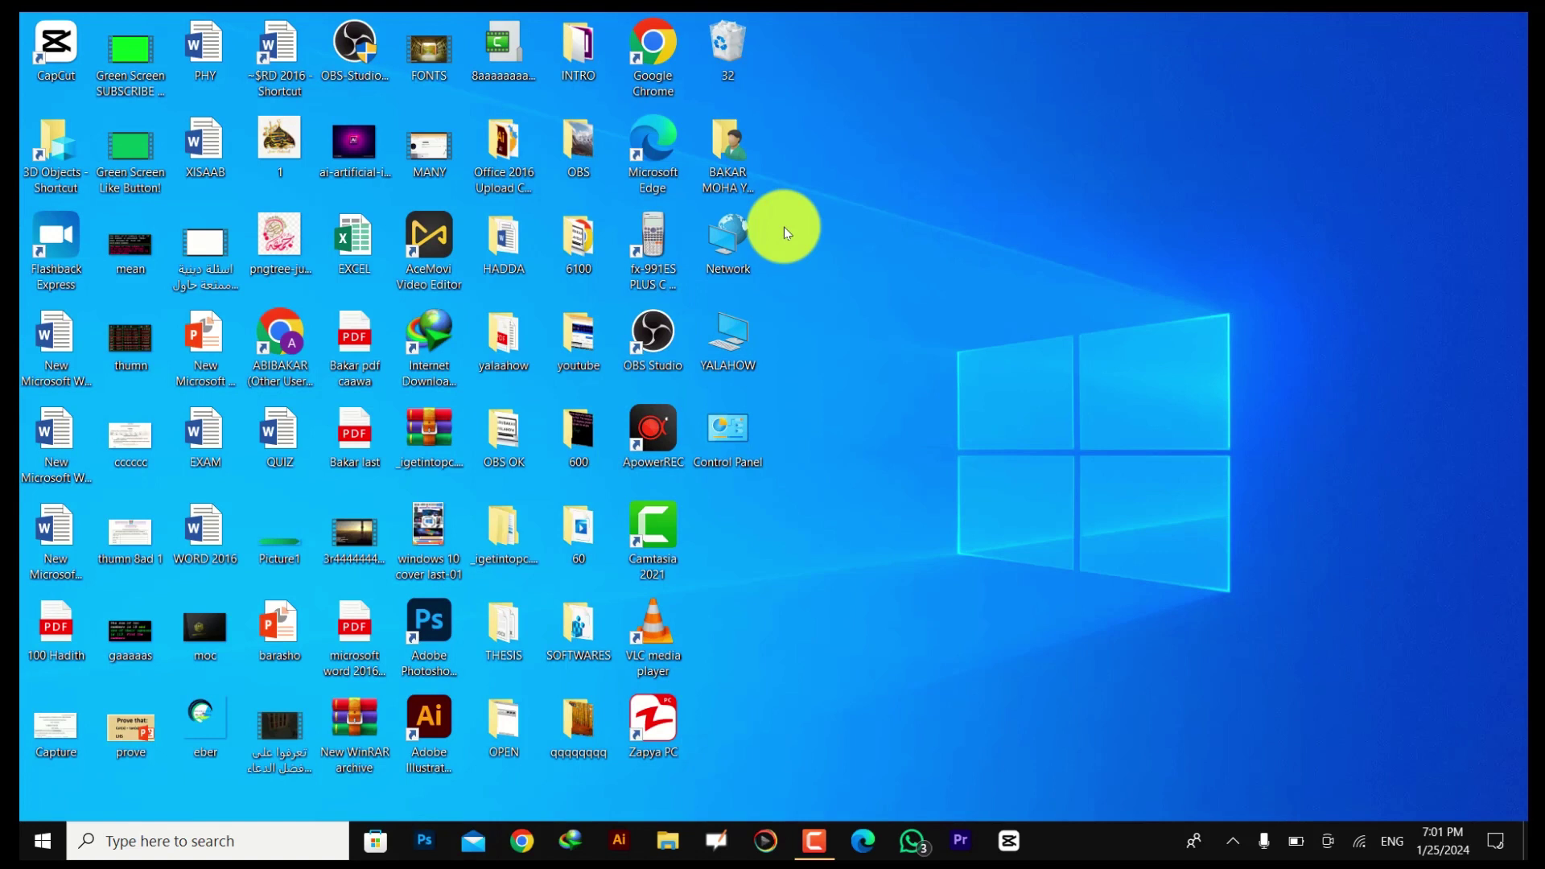
right_click(891, 151)
left_click(1006, 141)
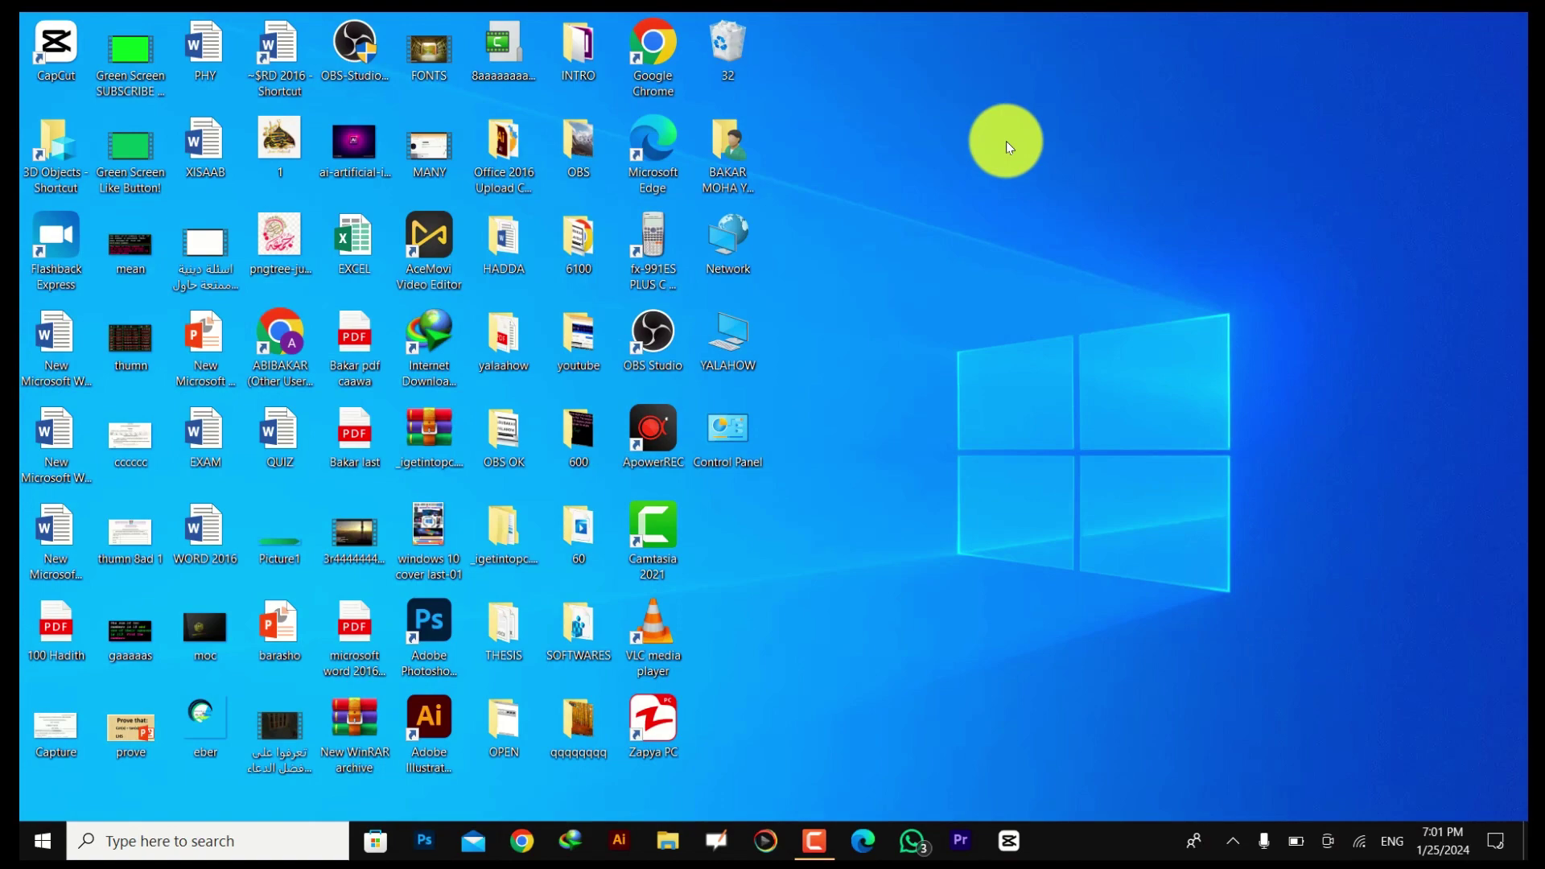
left_click_drag(813, 14, 27, 596)
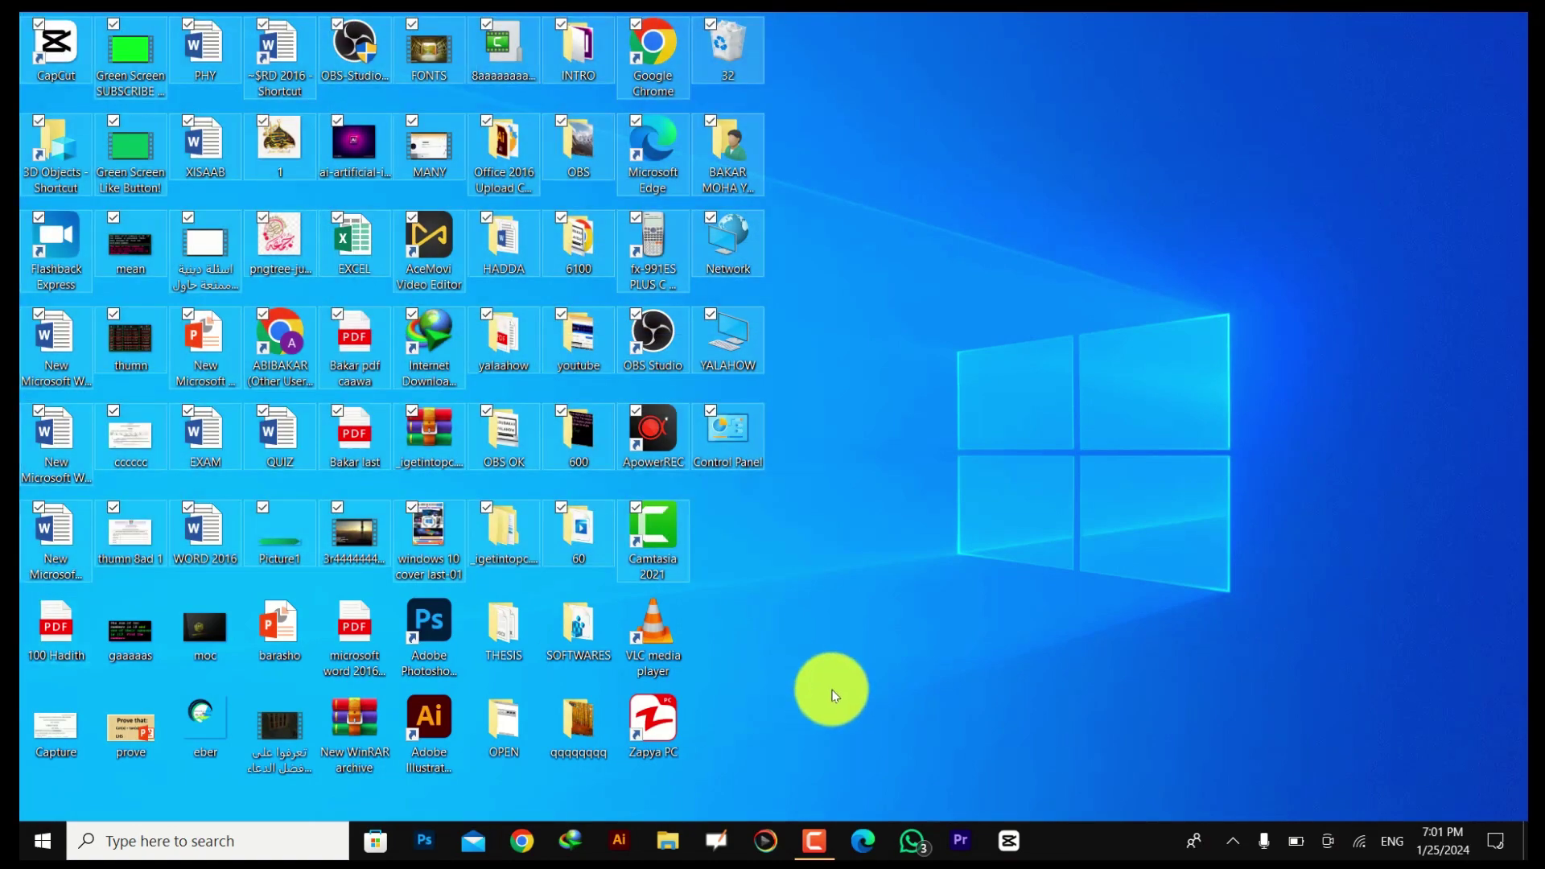
left_click(839, 687)
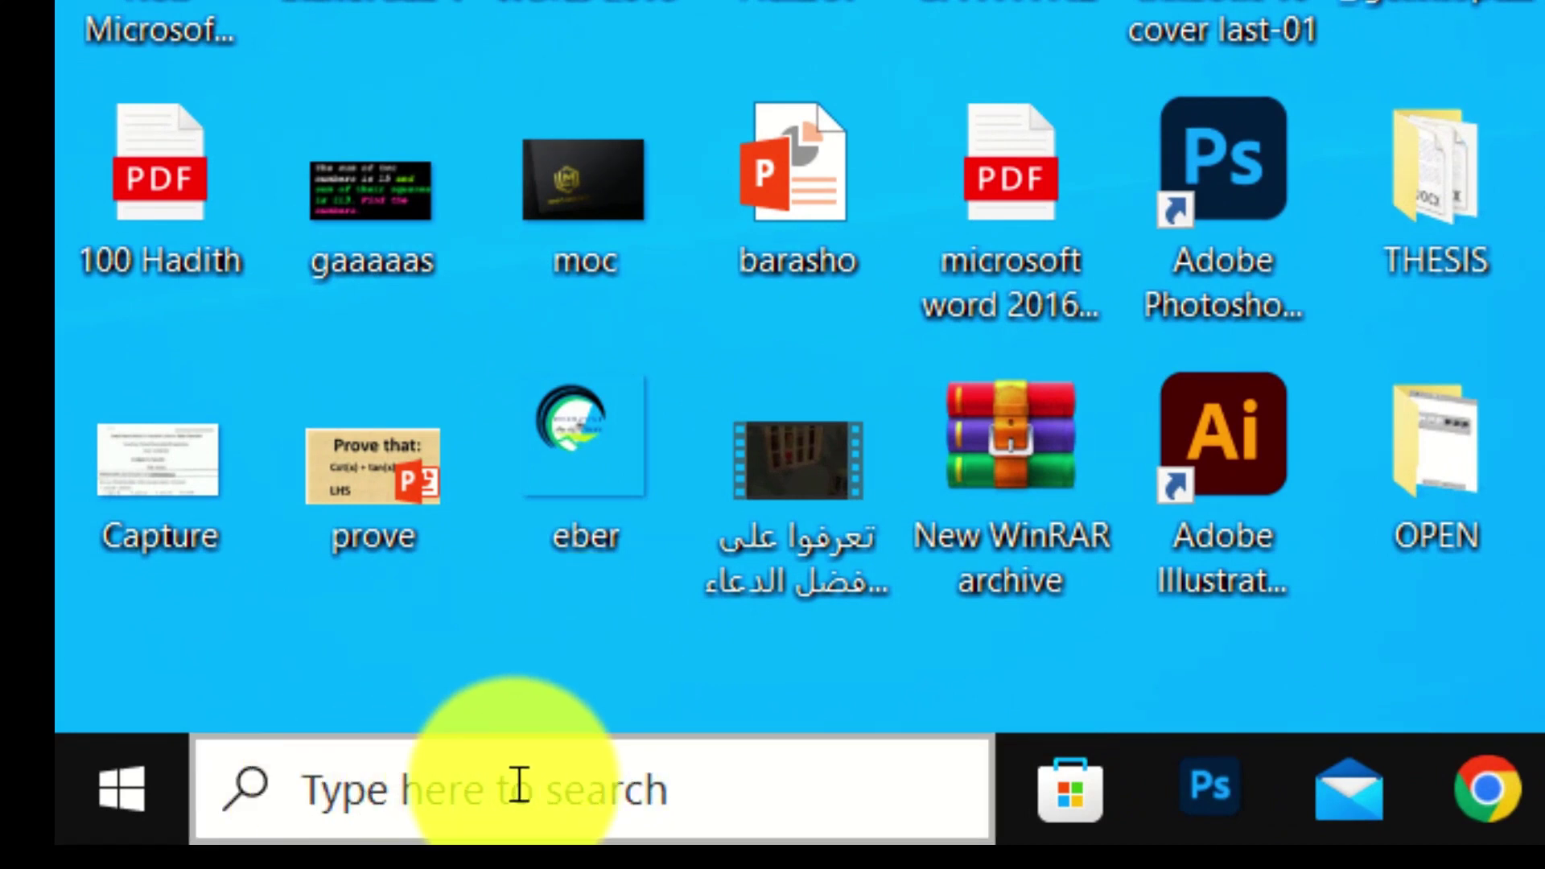
Step: Search Windows for "registry Editor" and open the Registry Editor app
left_click(425, 800)
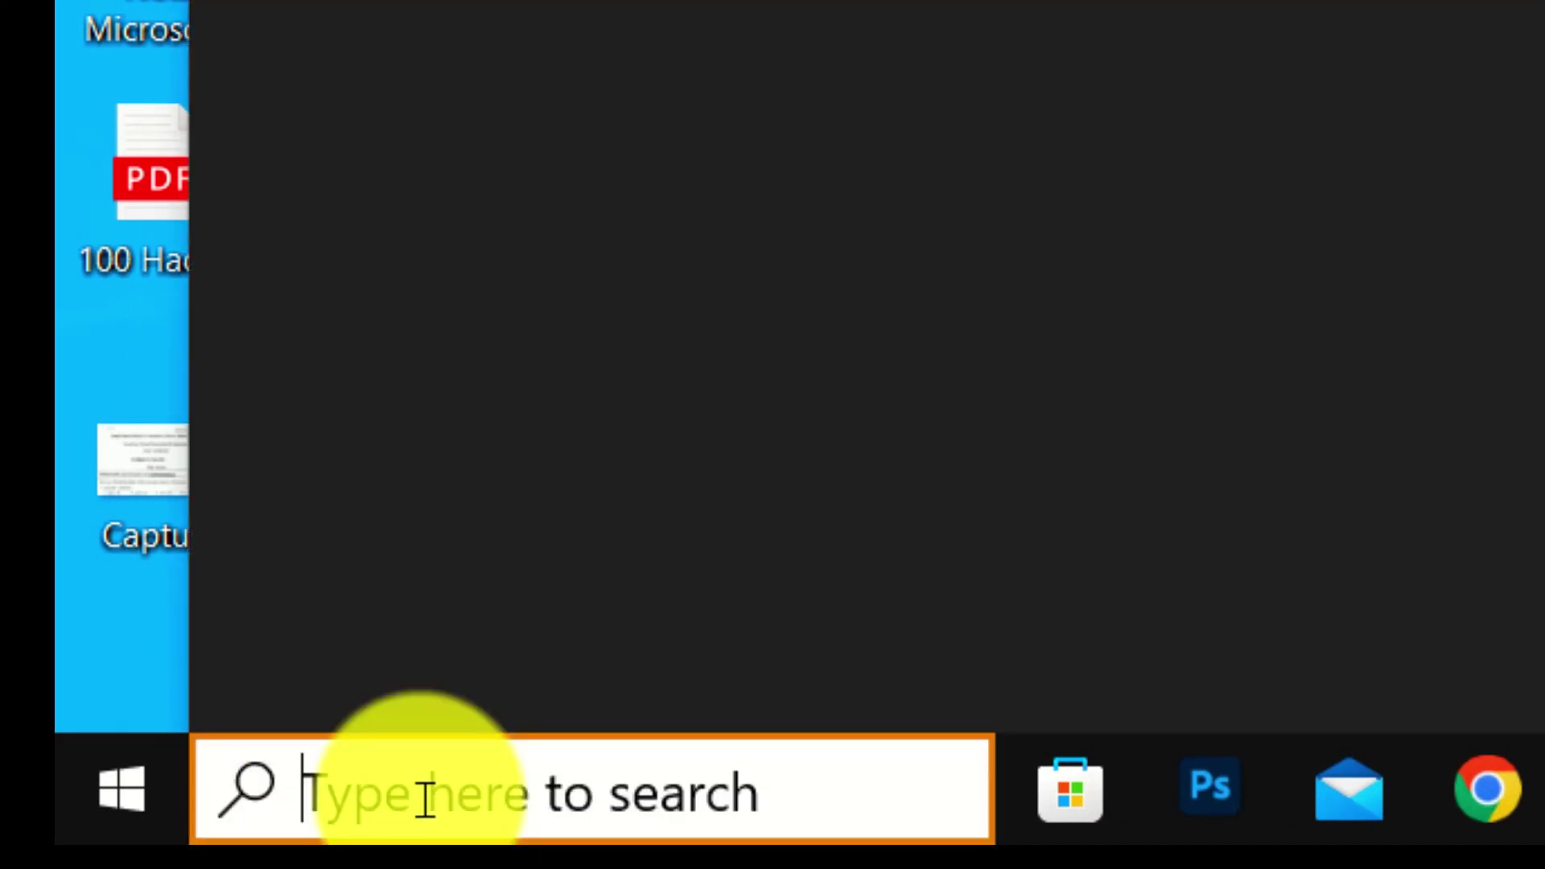
type("reg")
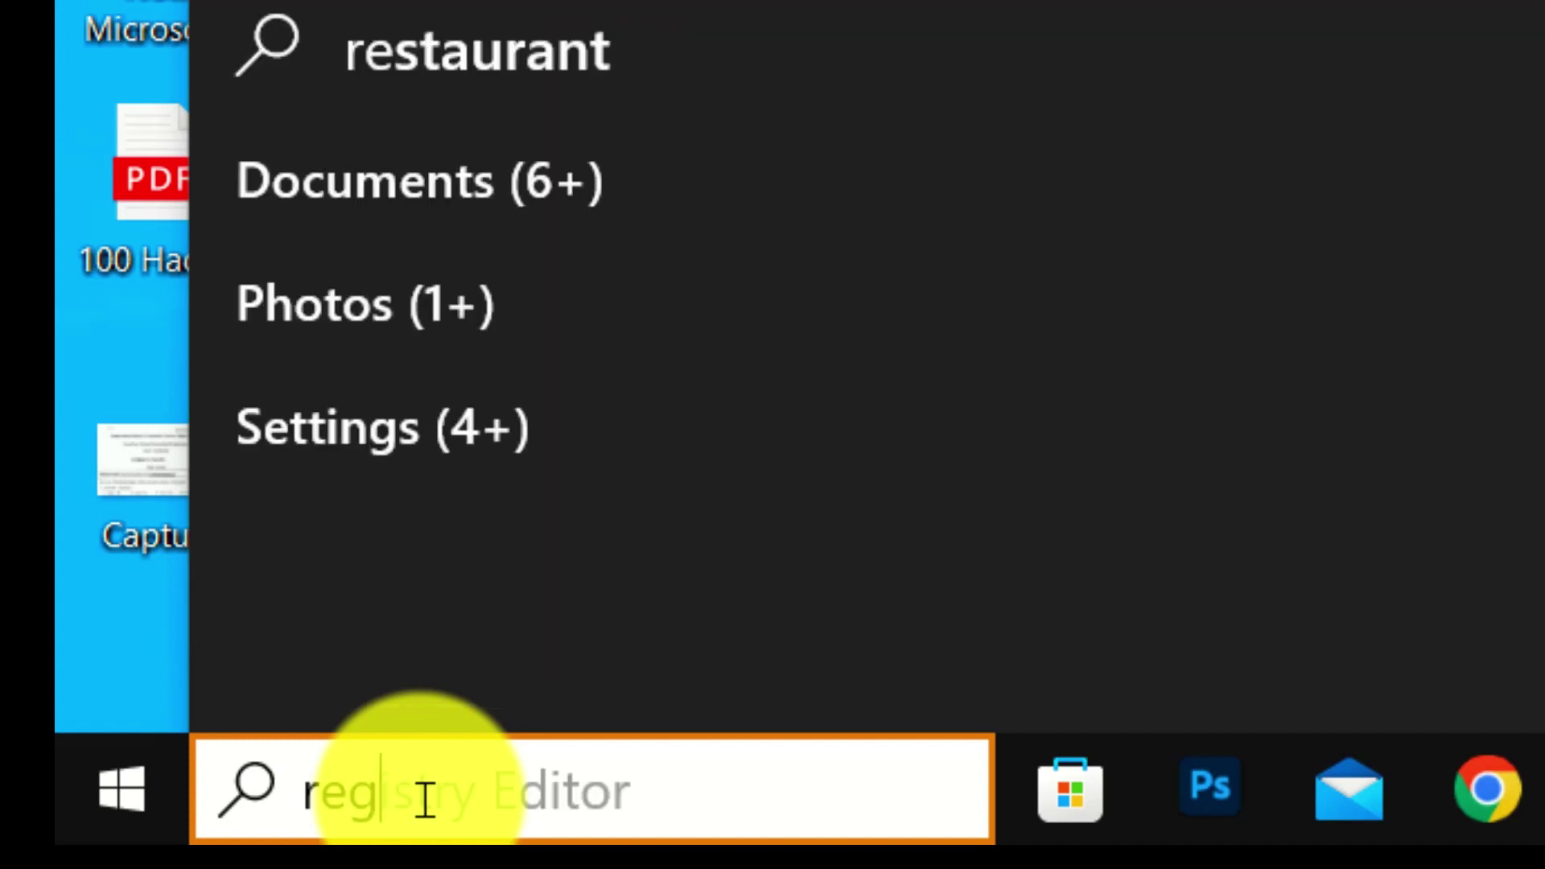
type("istry Editor")
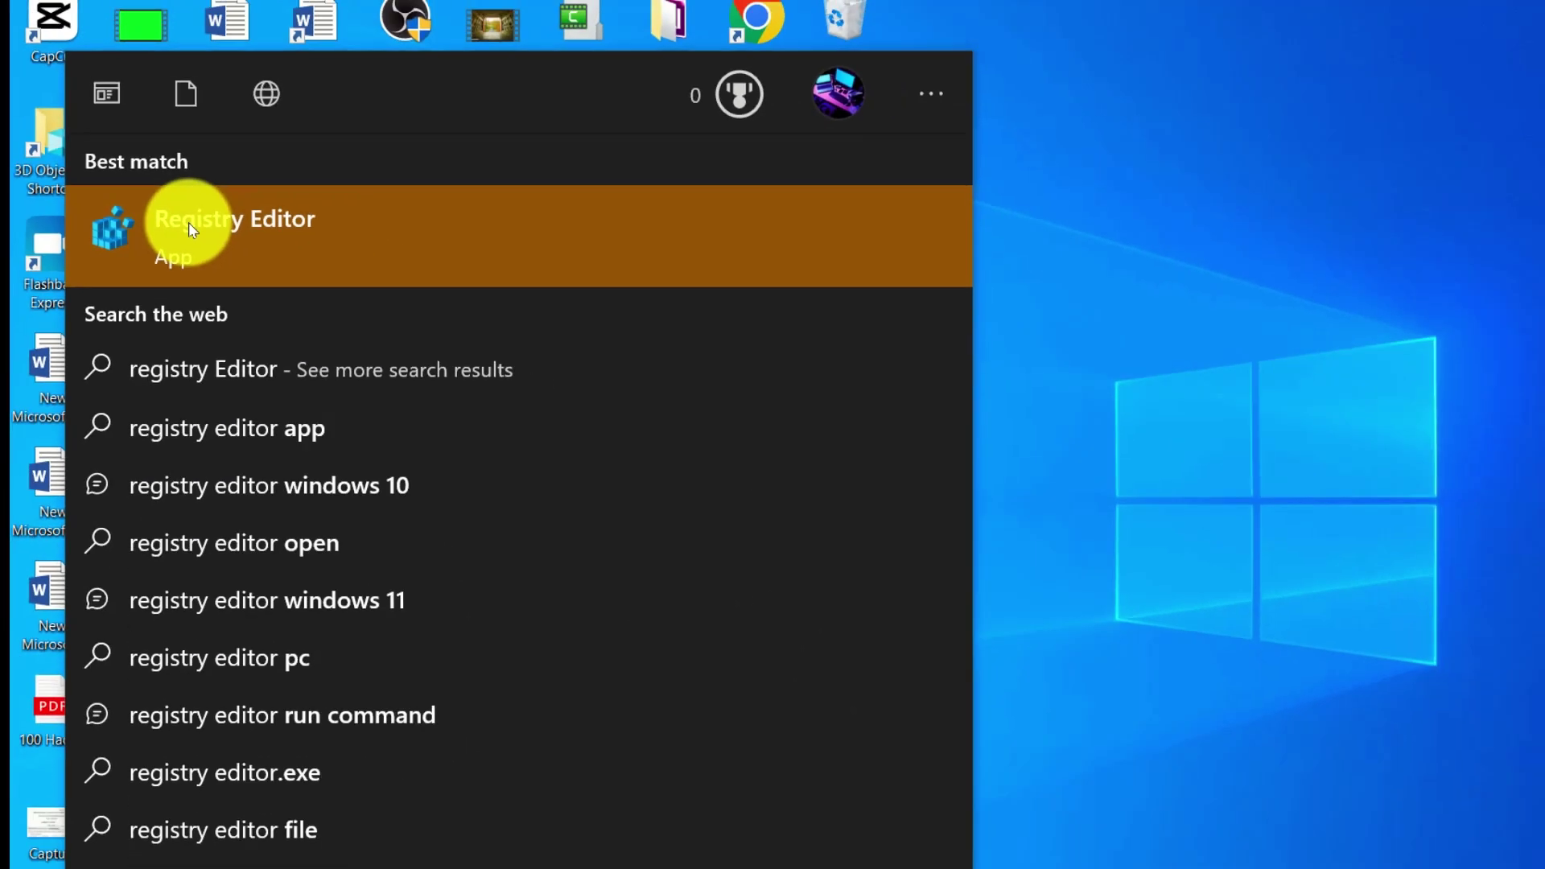
left_click(246, 307)
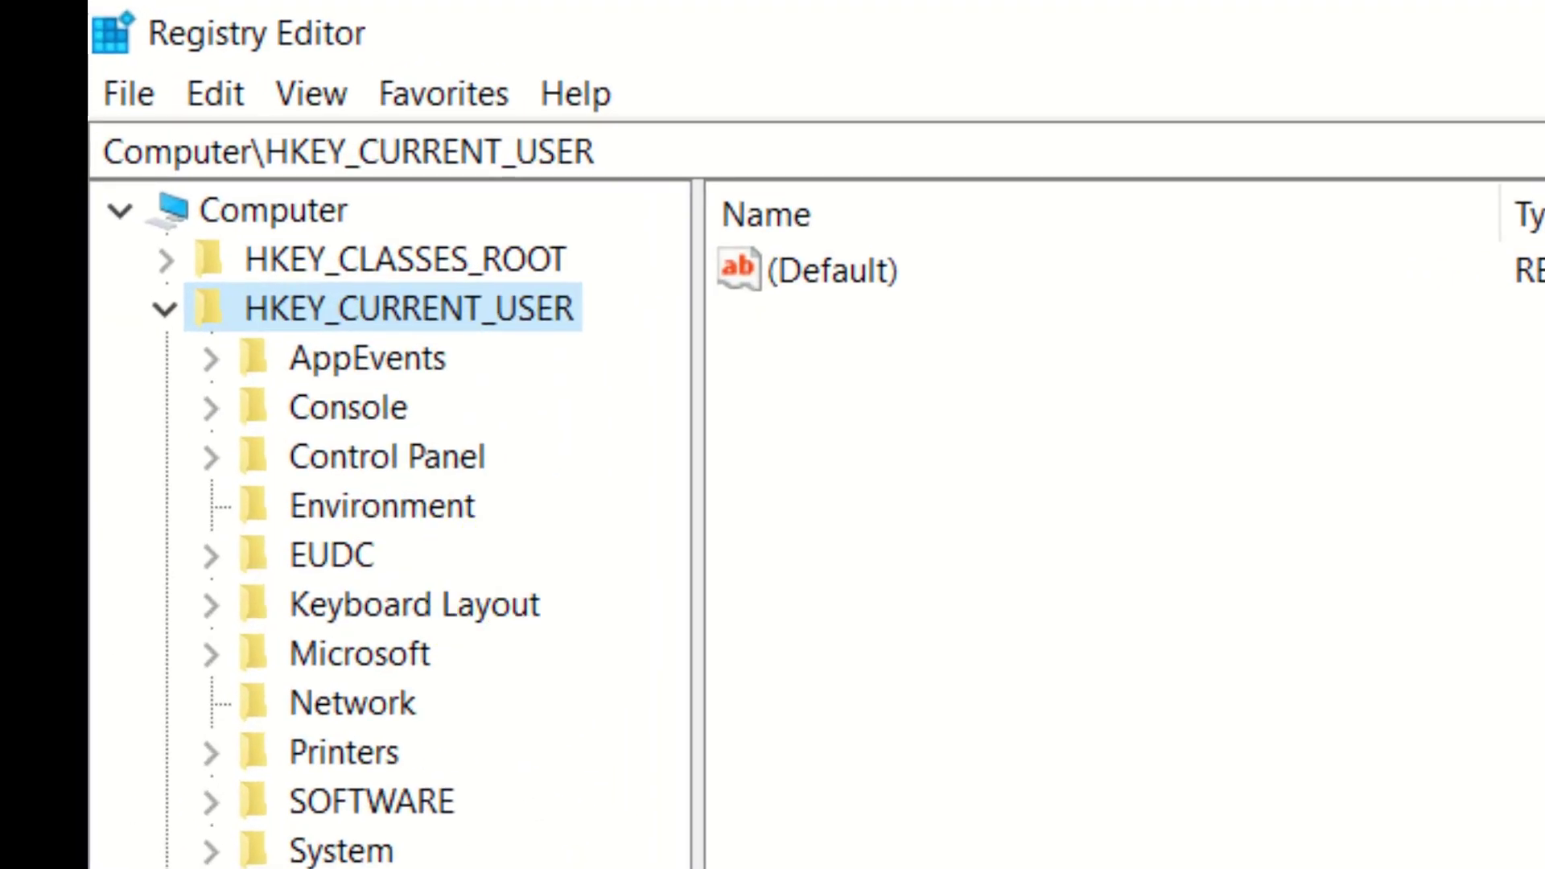
Step: Navigate to the registry key HKEY_CURRENT_USER\Control Panel\Desktop\WindowMetrics
left_click(165, 309)
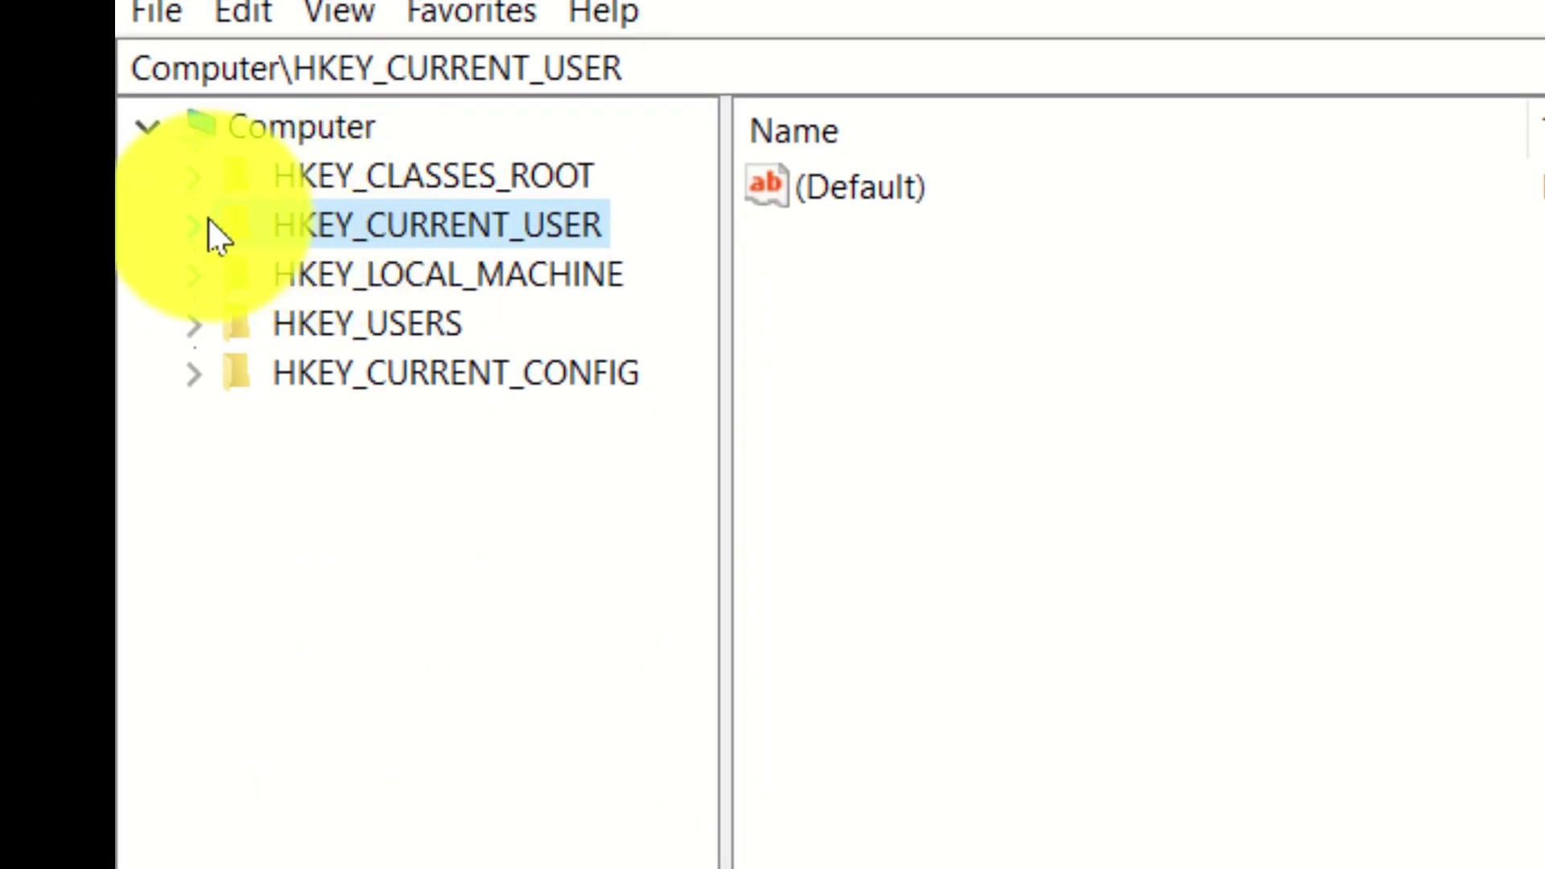
left_click(196, 224)
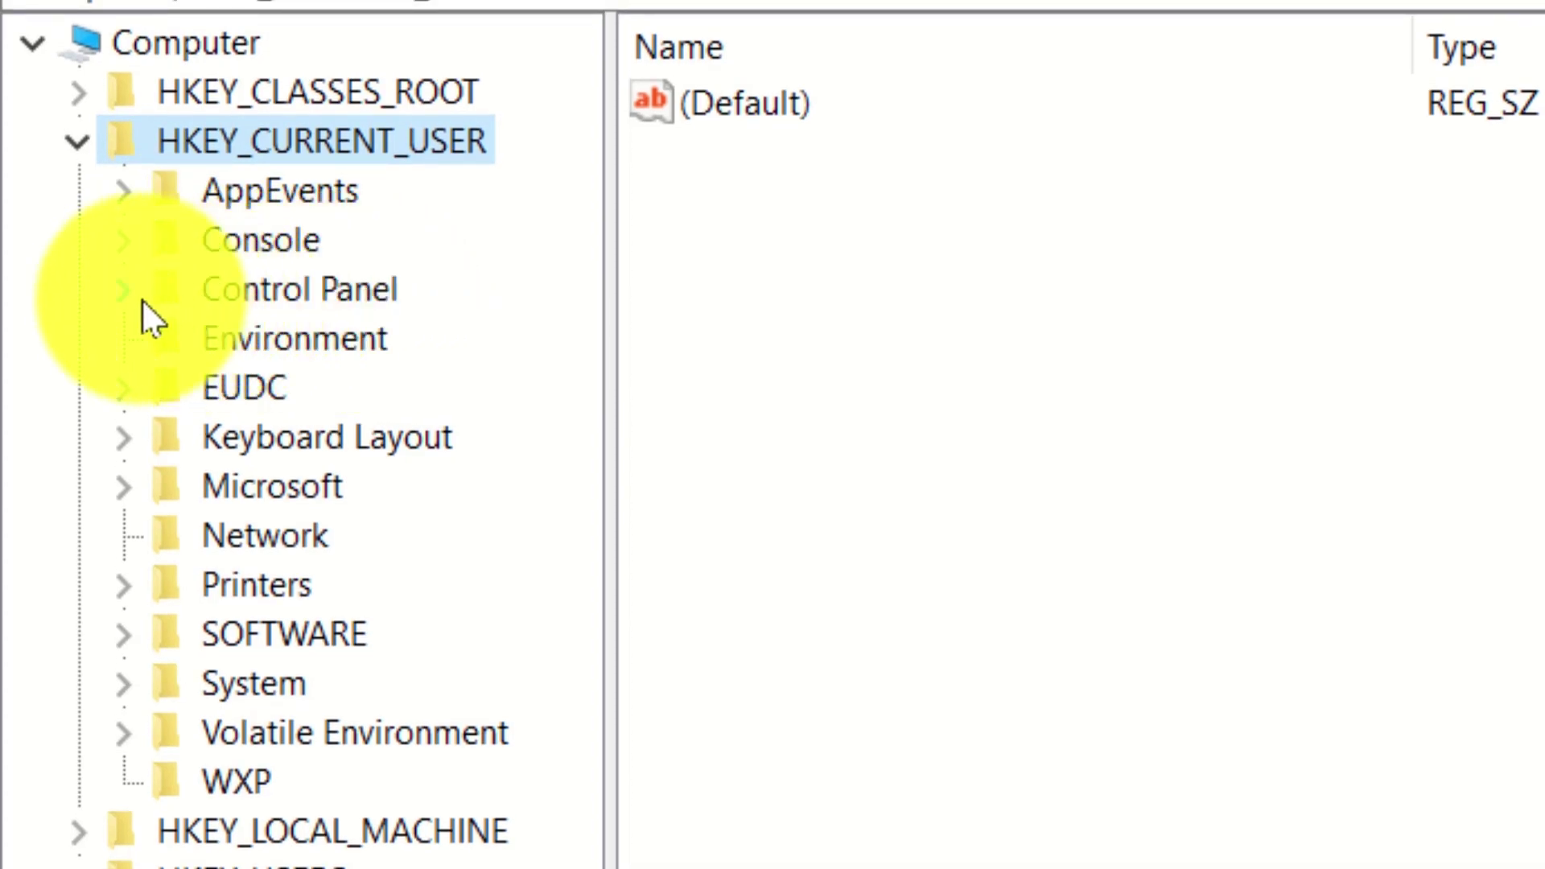
left_click(126, 226)
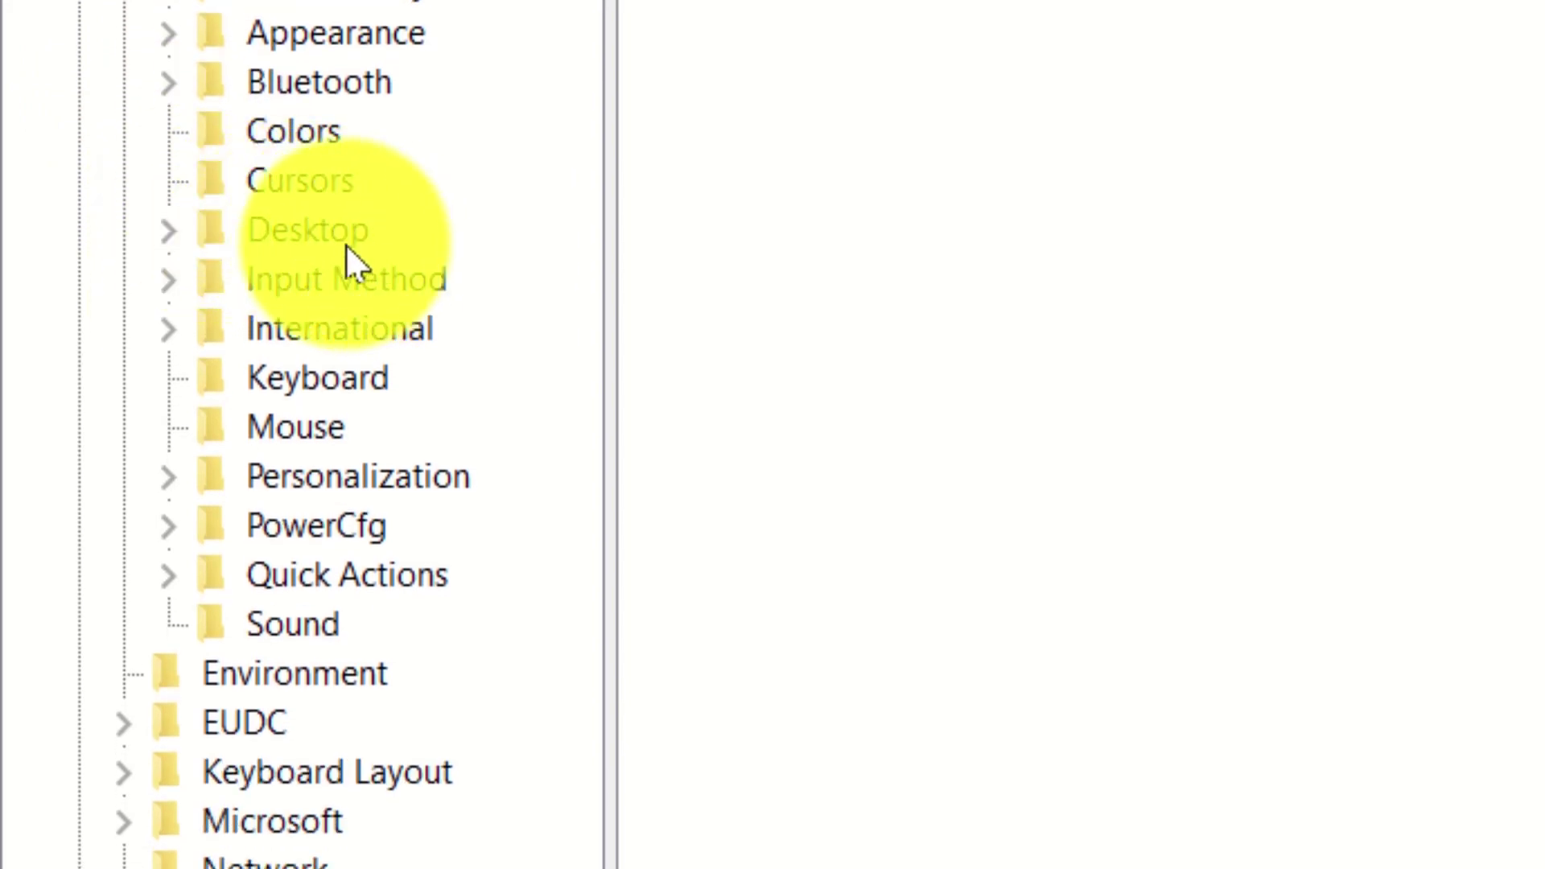
left_click(182, 235)
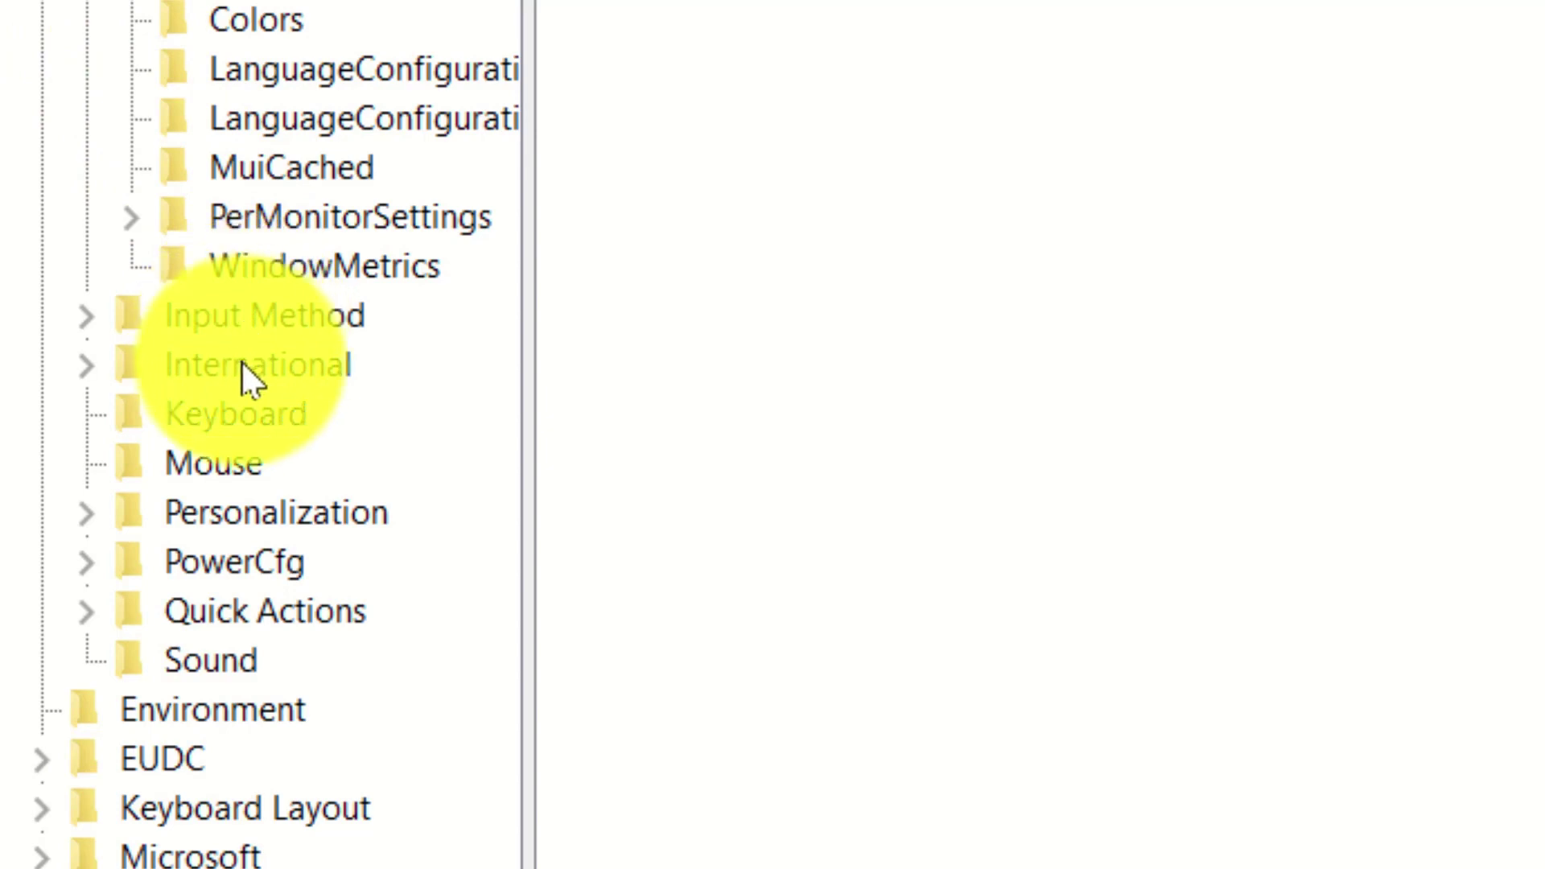
left_click(257, 267)
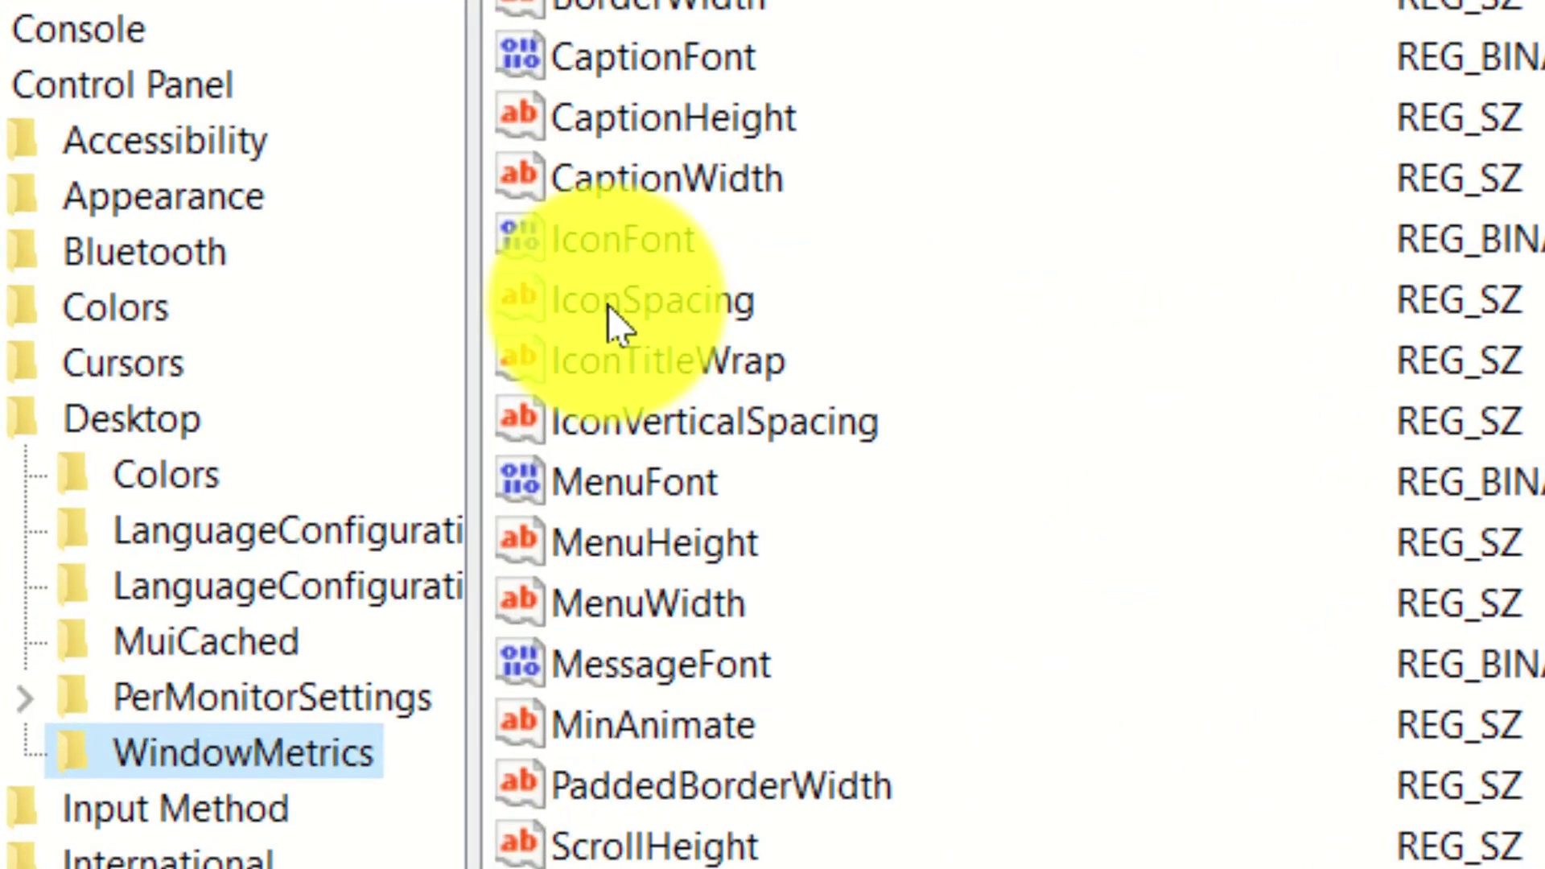
Step: Open the IconSpacing string for editing, examine its value data and accept the dialog
left_click(404, 241)
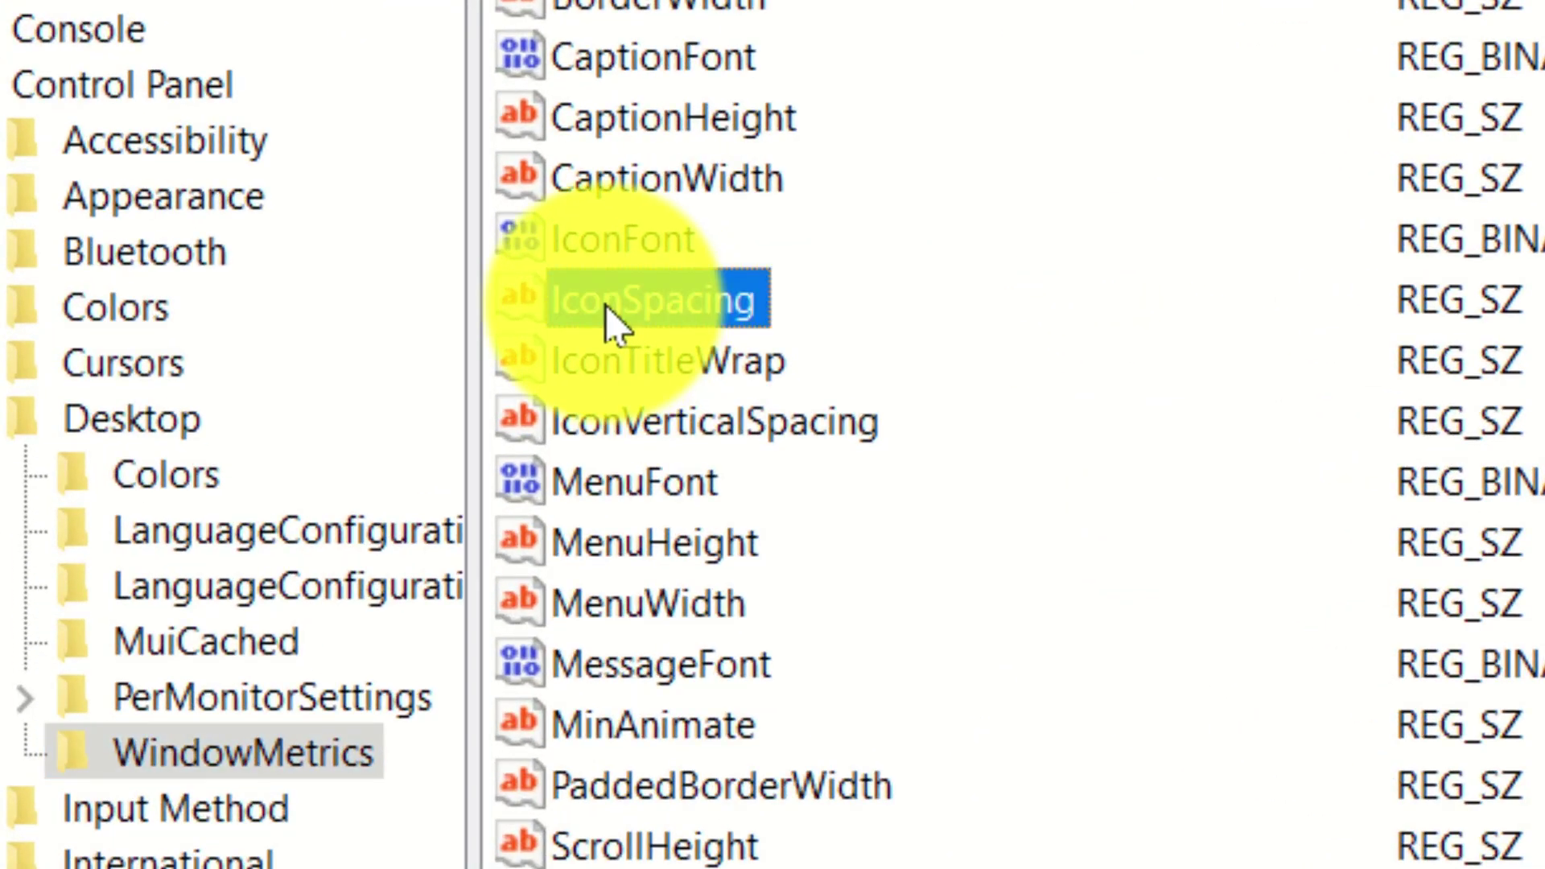
right_click(605, 306)
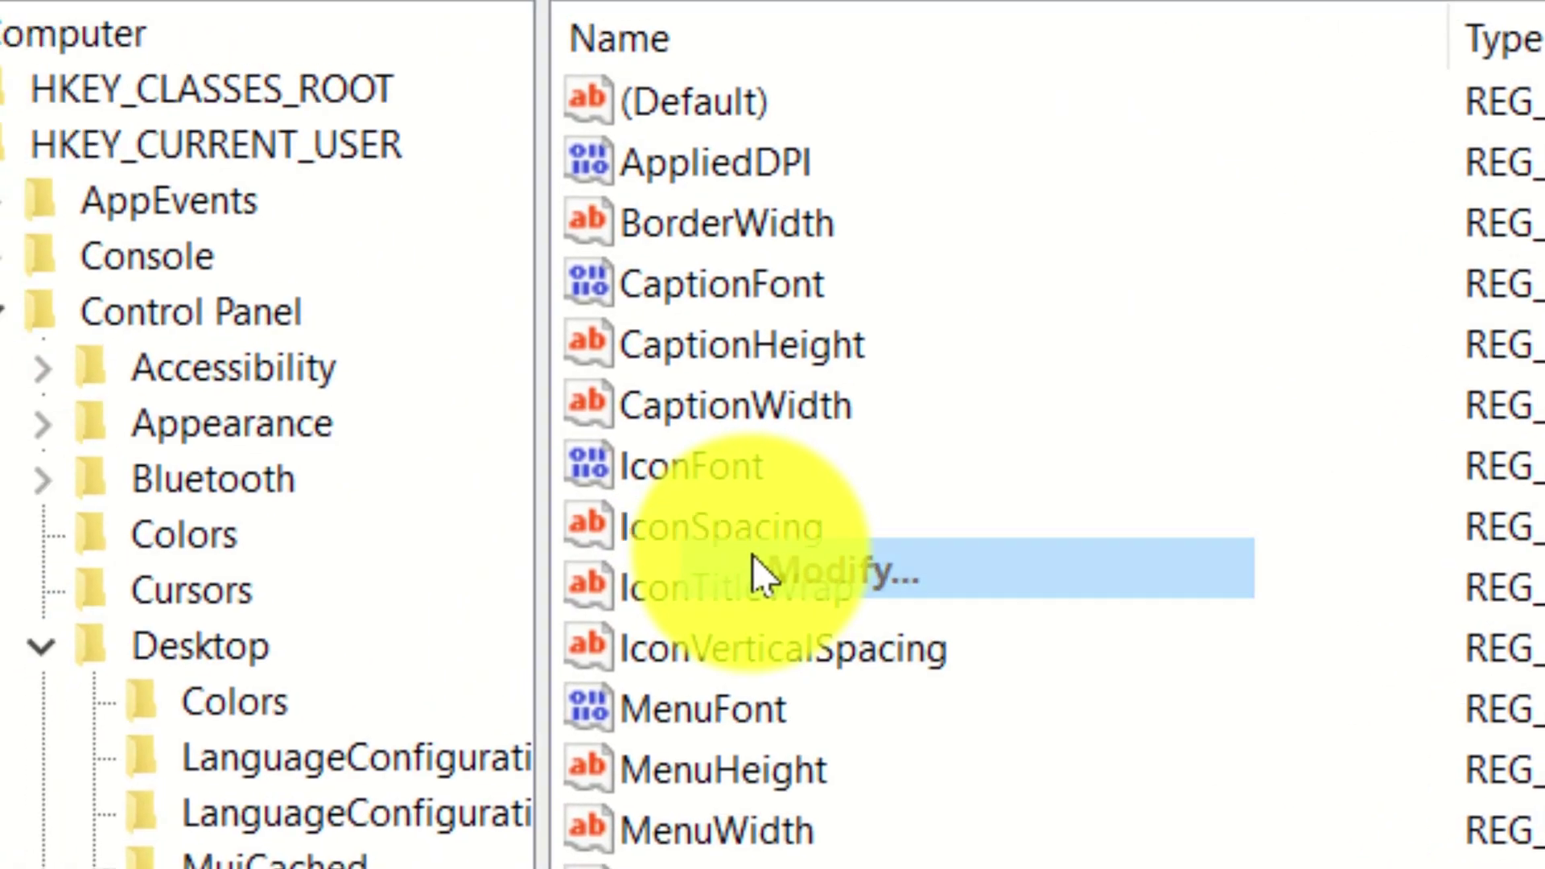
left_click(394, 392)
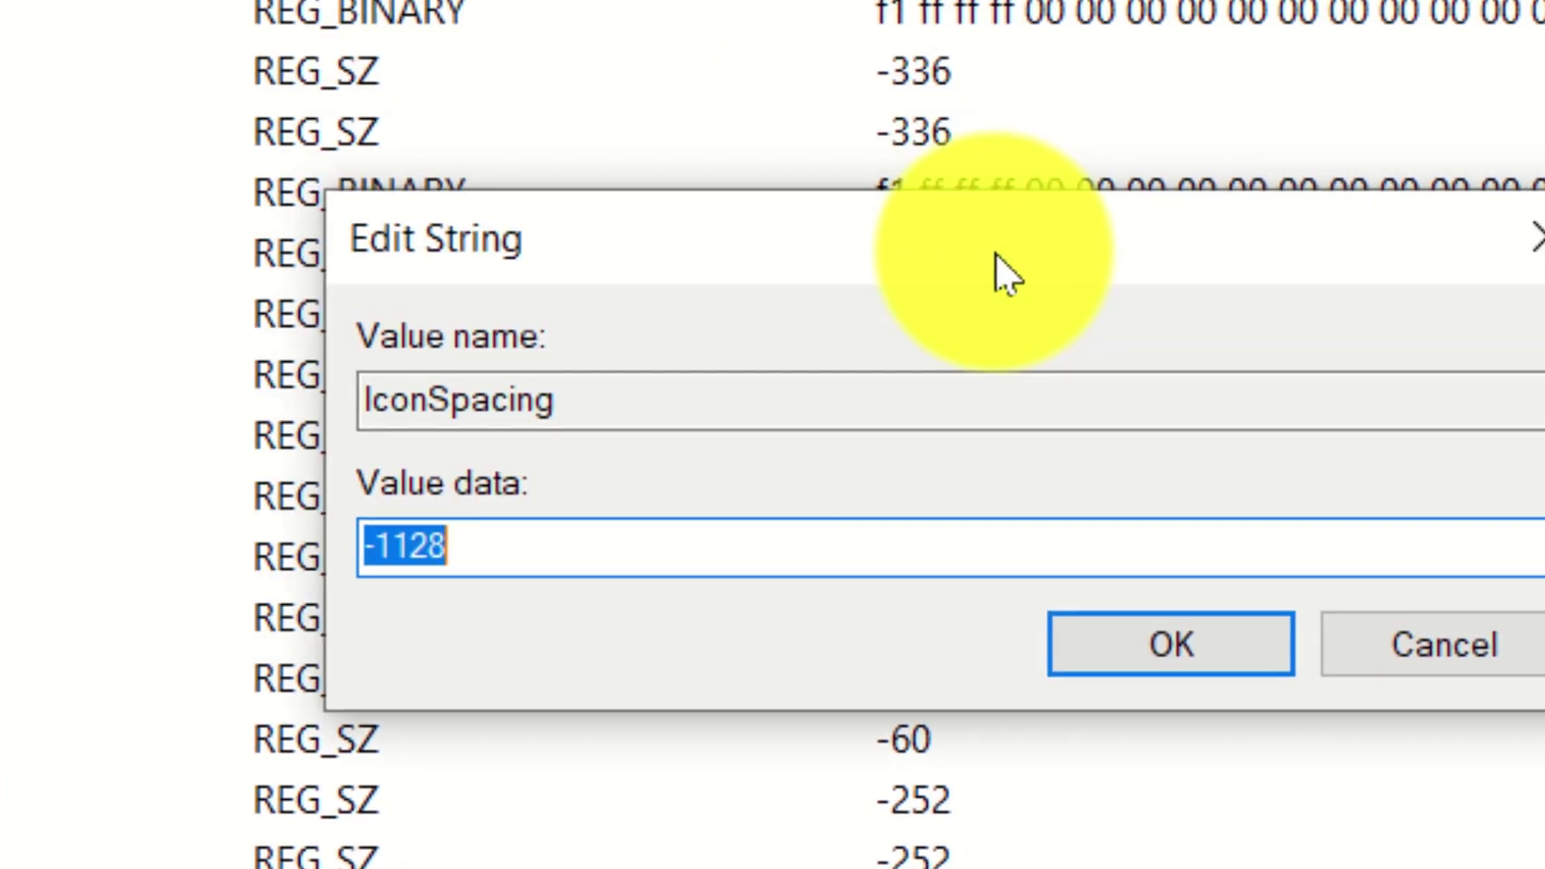
left_click_drag(735, 264, 724, 346)
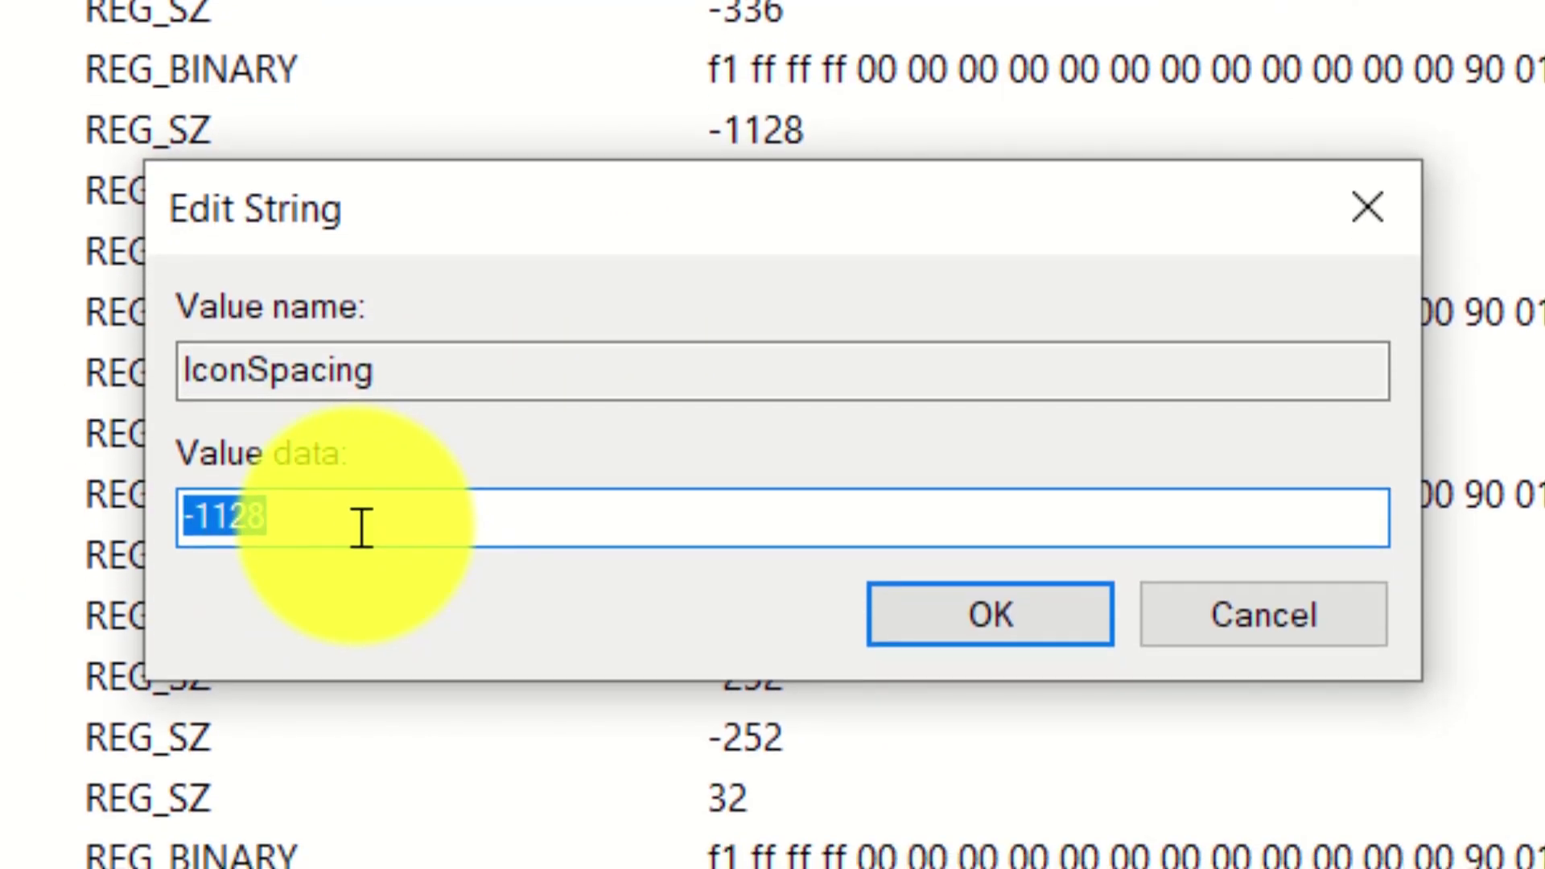
left_click(275, 515)
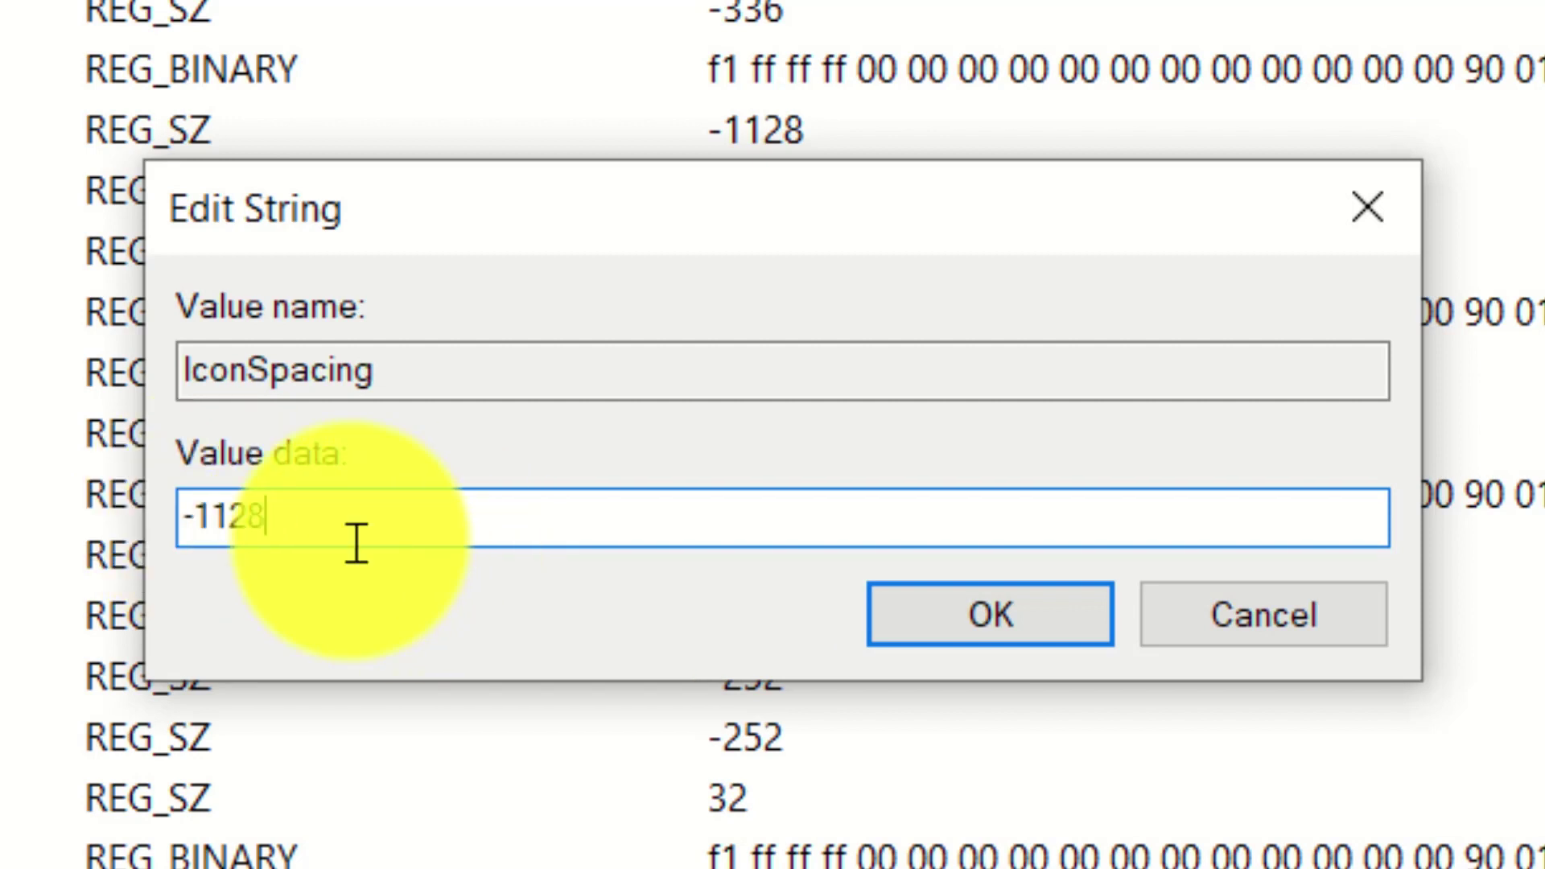
left_click_drag(355, 541, 59, 510)
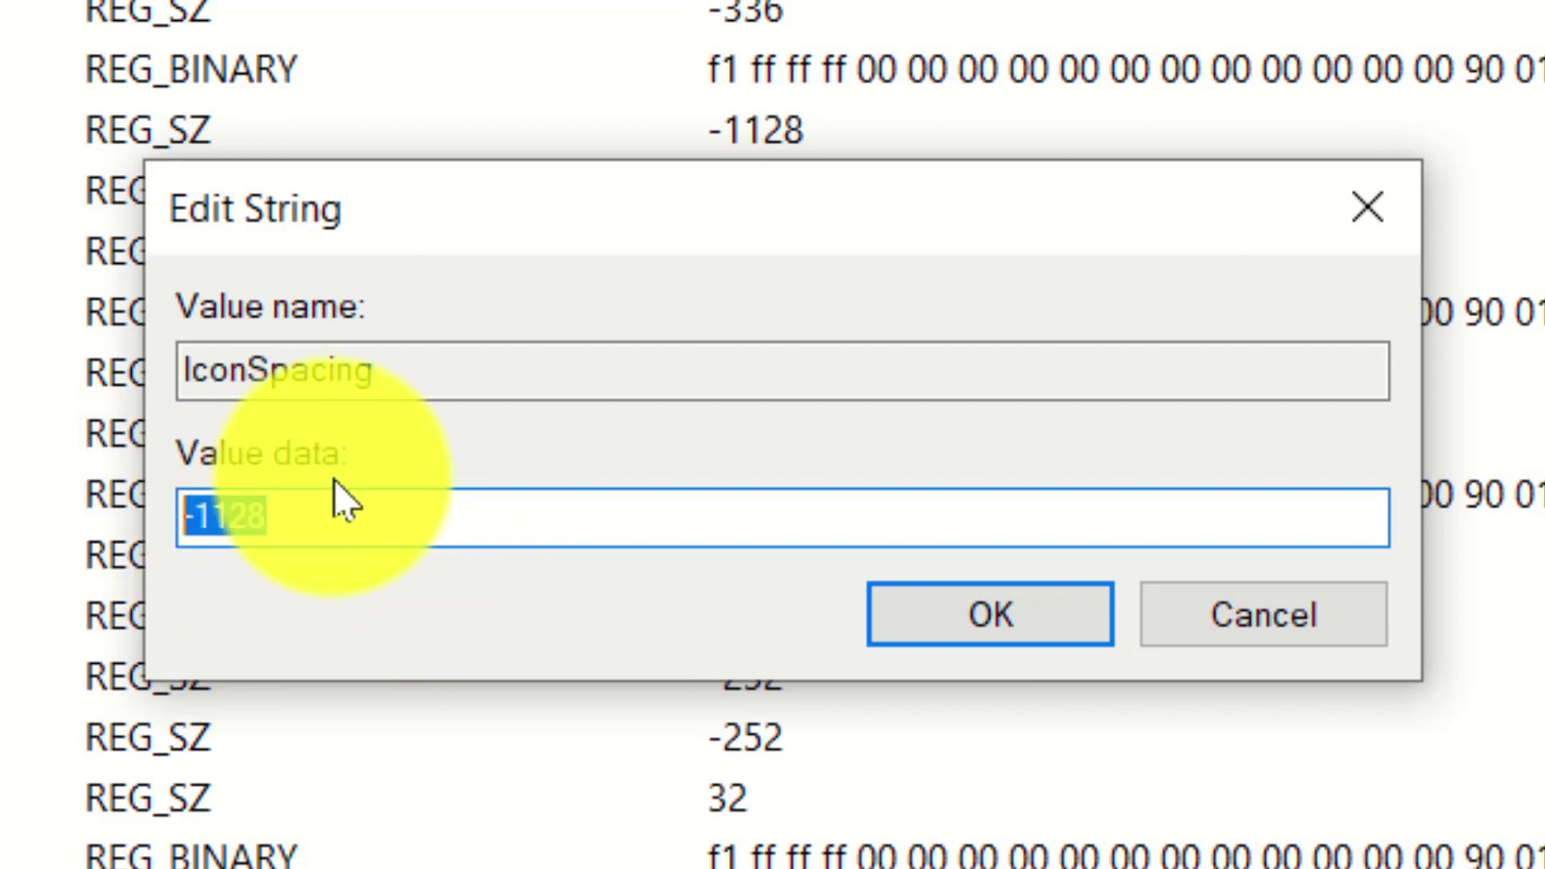
left_click(286, 527)
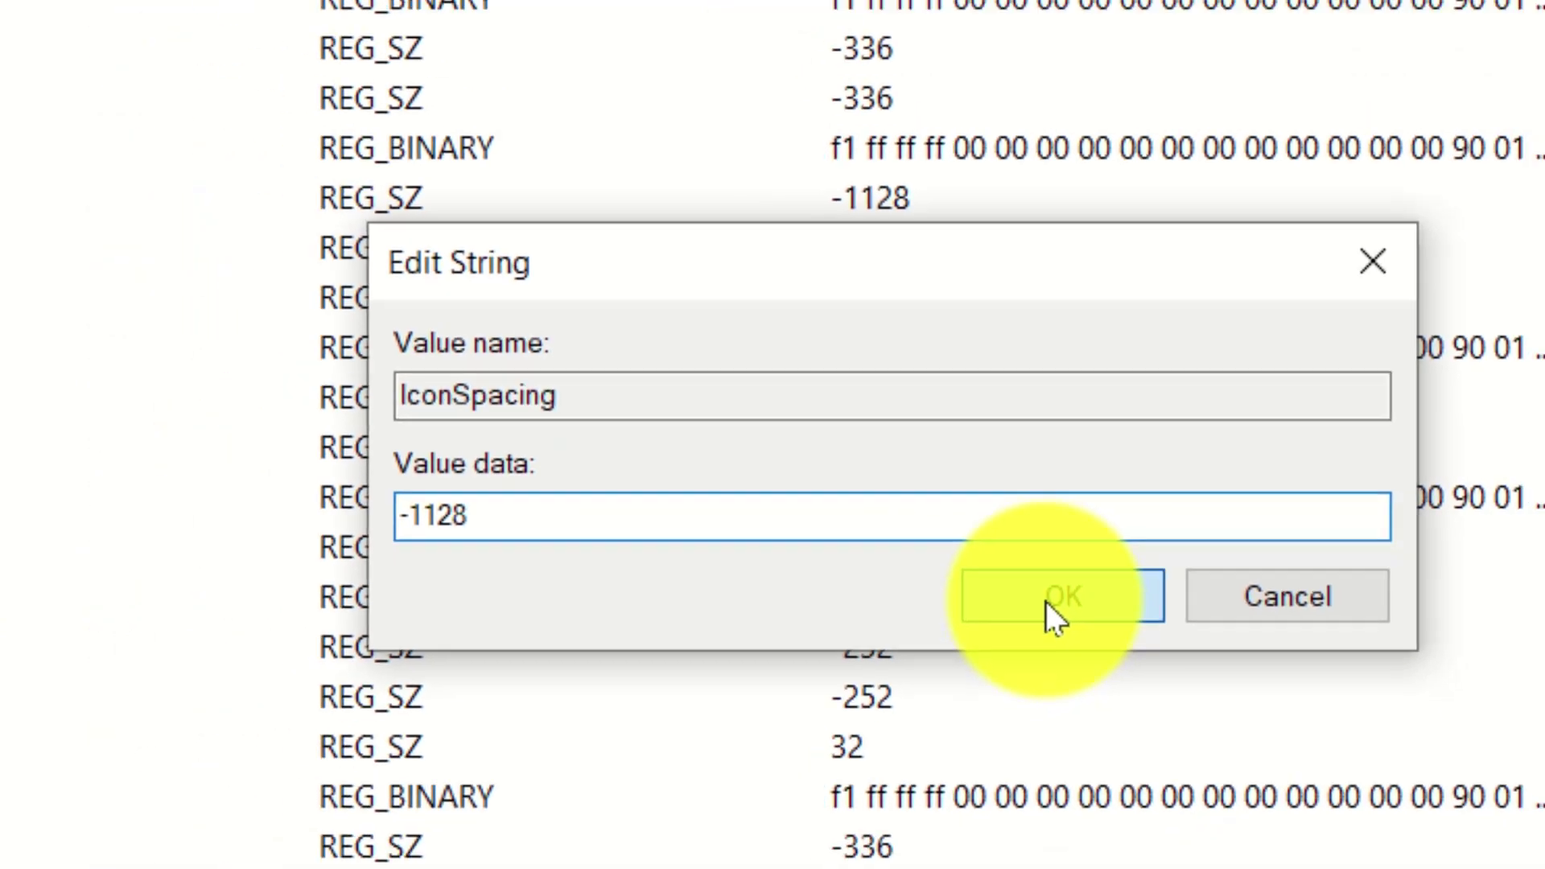
left_click(978, 632)
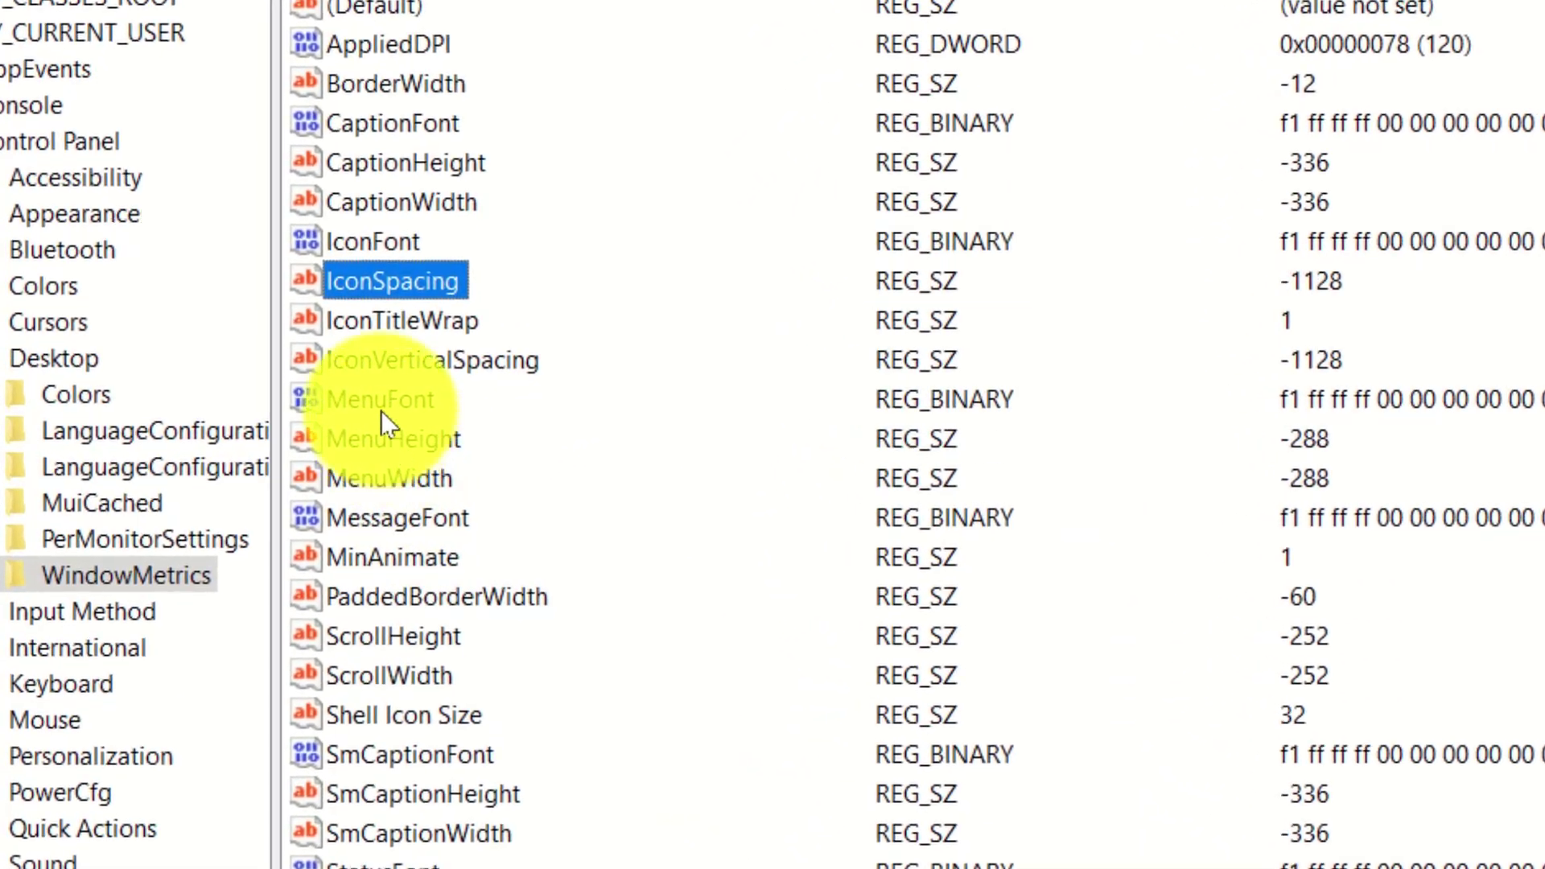
Step: Open the IconVerticalSpacing string for editing, accept its value data, and close Registry Editor
left_click(378, 365)
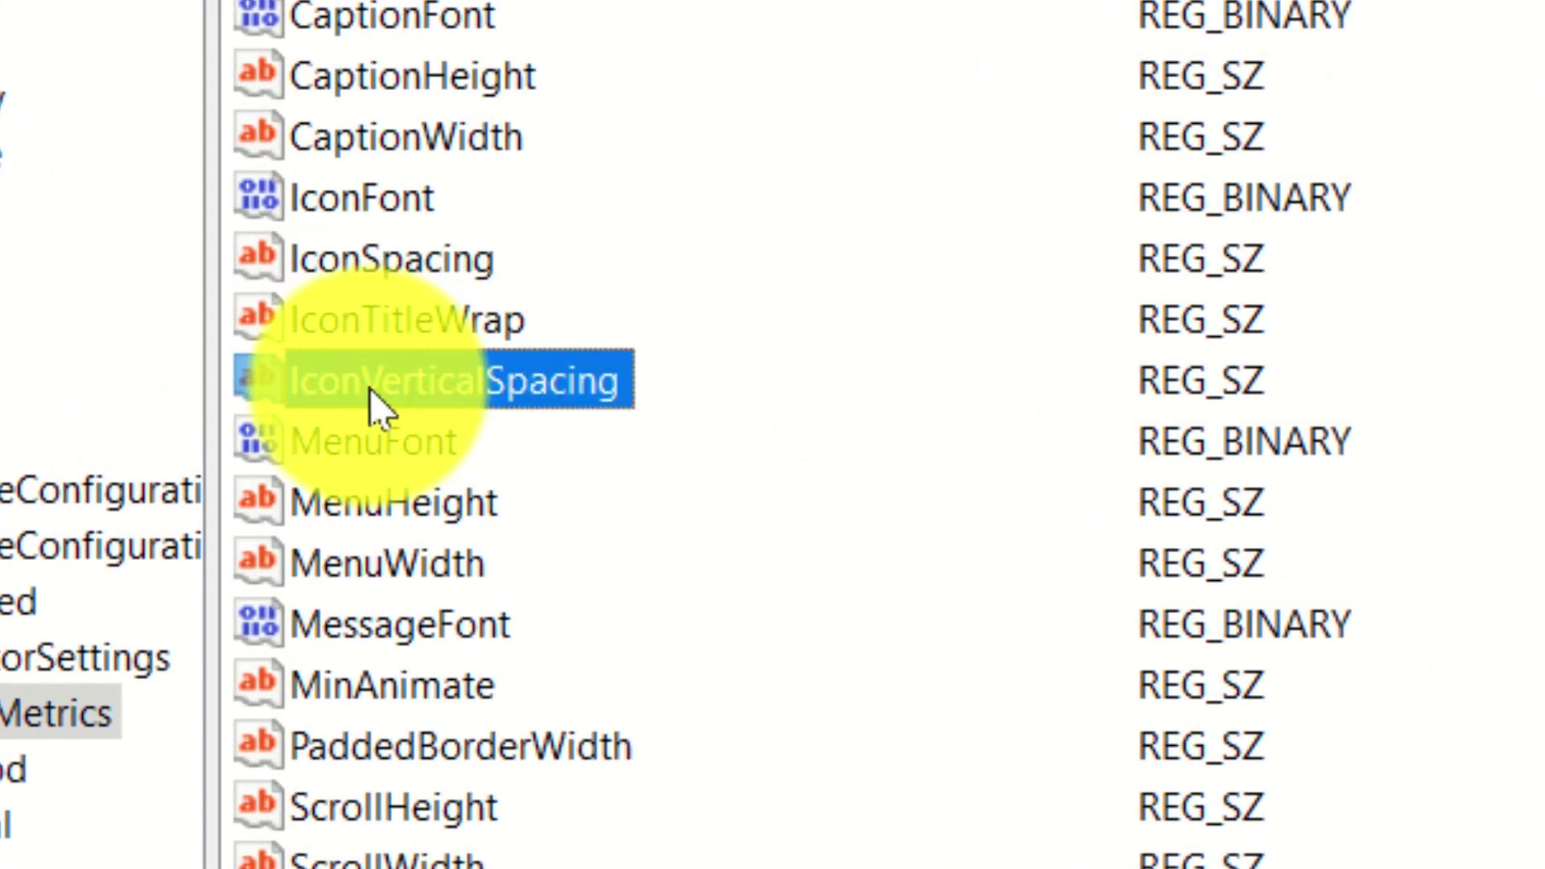
right_click(370, 388)
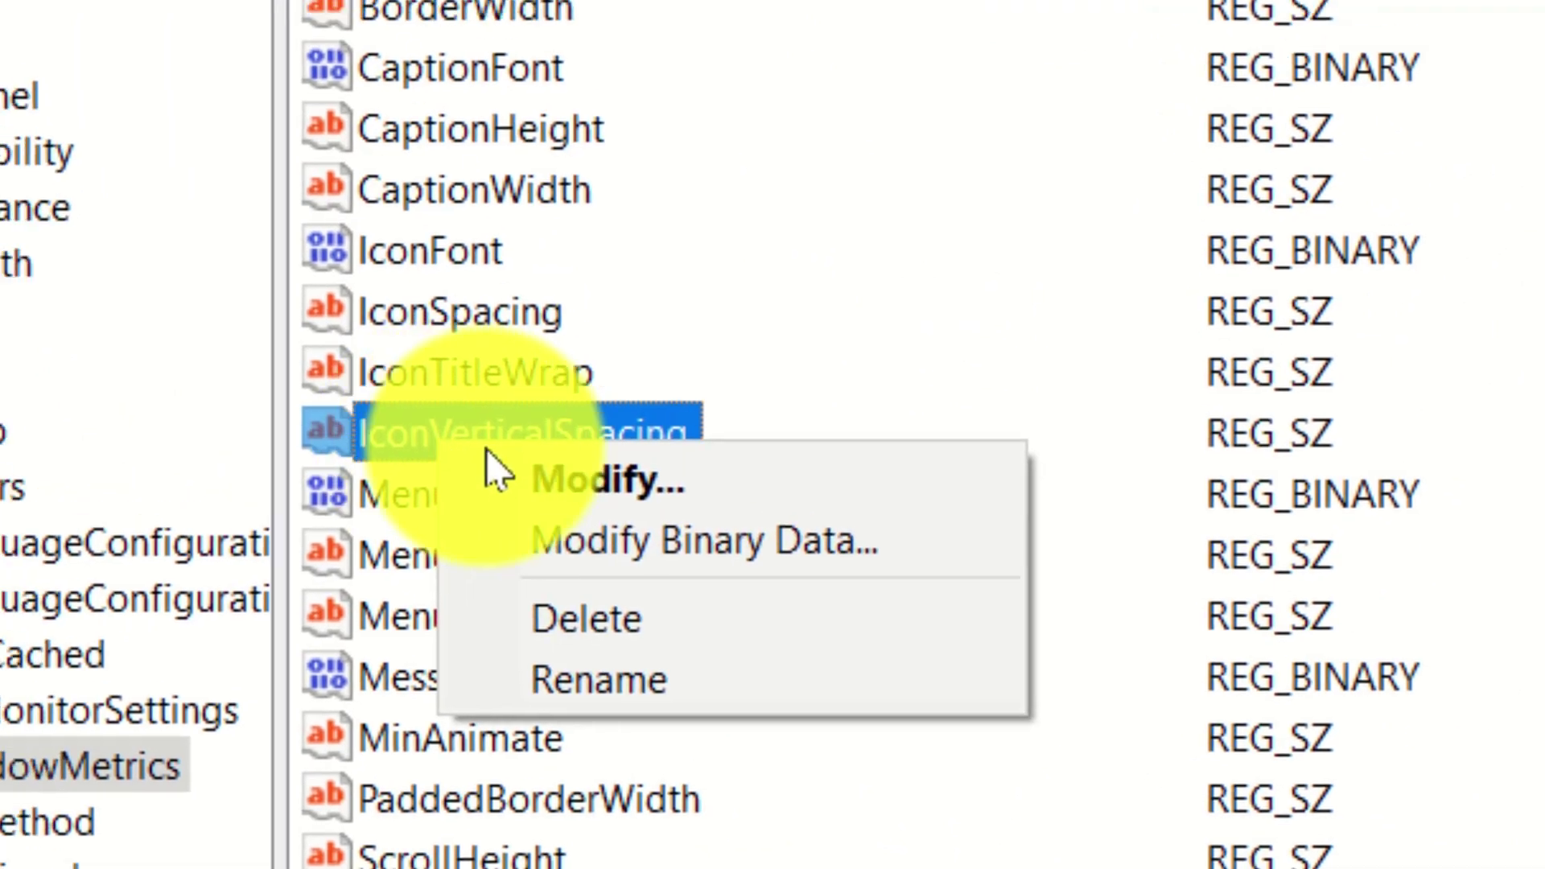
left_click(531, 480)
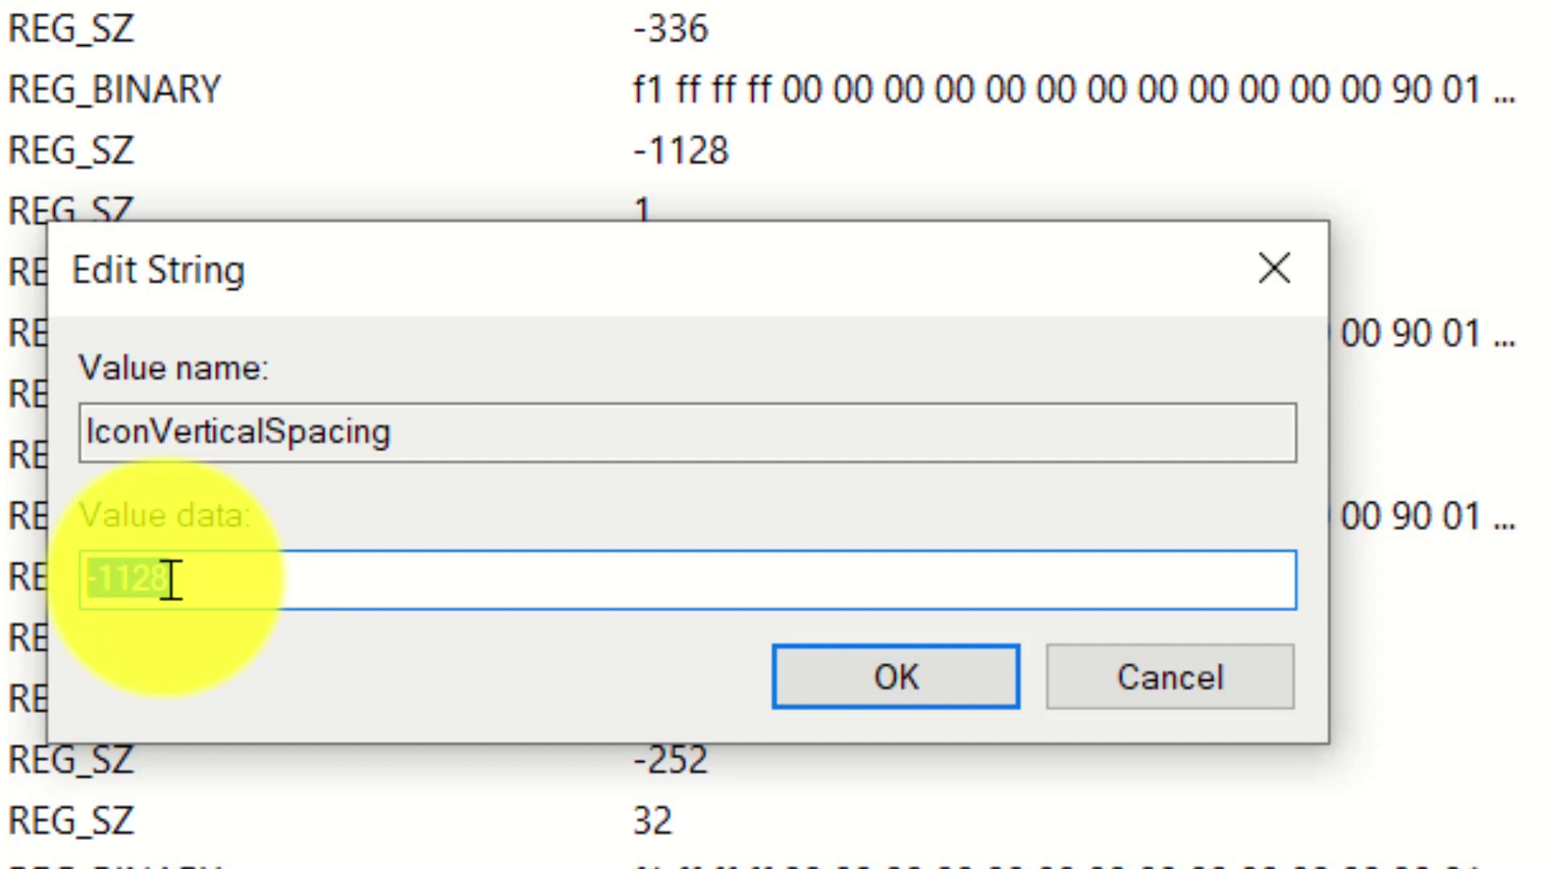
left_click(878, 693)
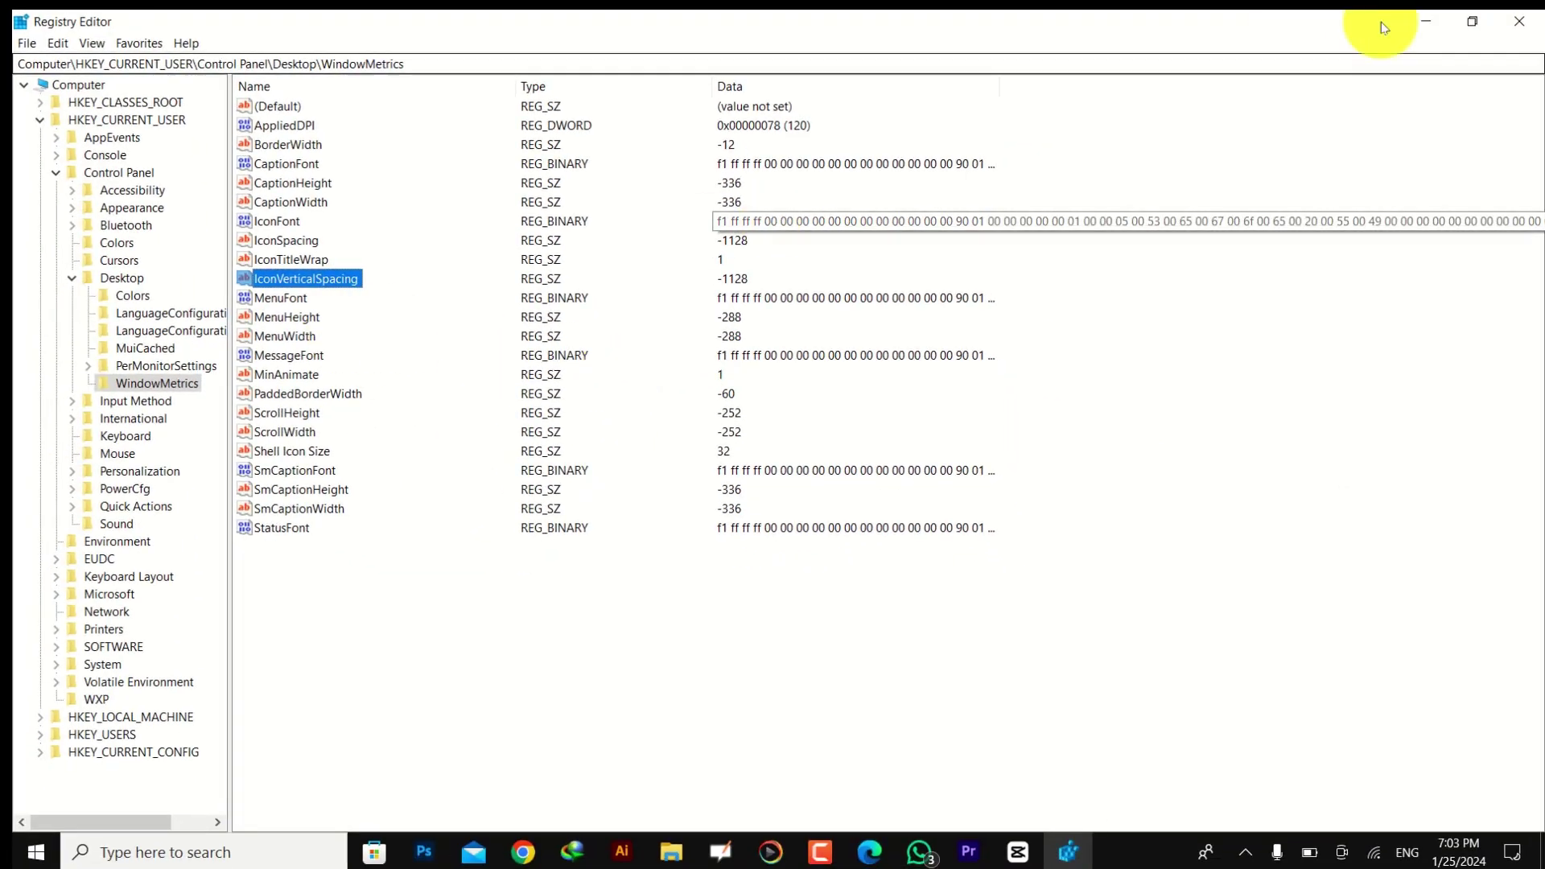
left_click(1517, 18)
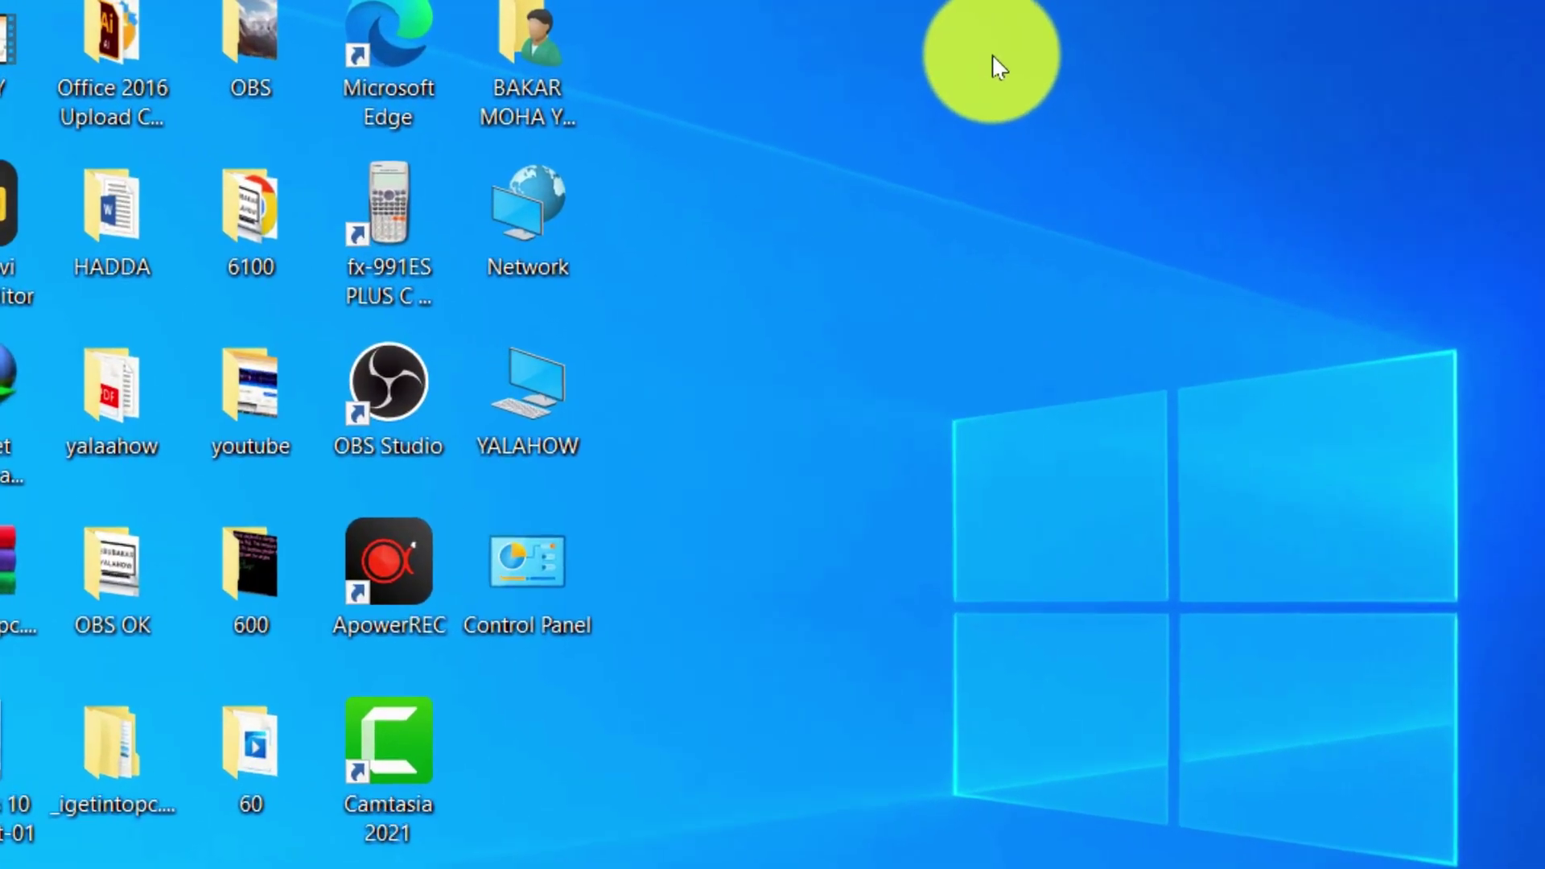
Step: Open the Background page of the Personalization settings from the desktop
right_click(977, 58)
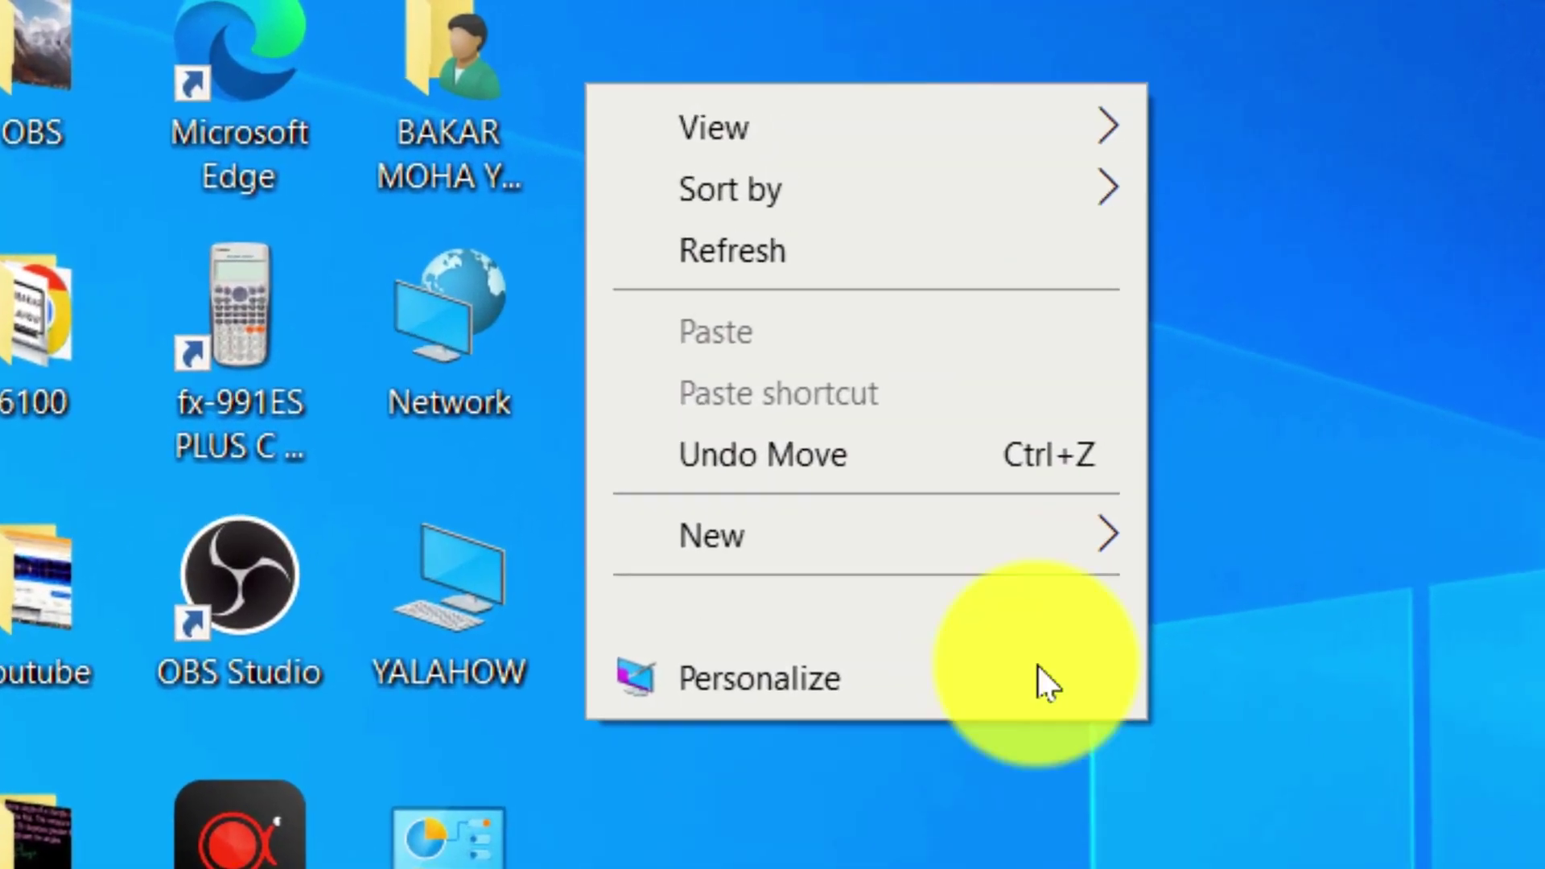
left_click(783, 688)
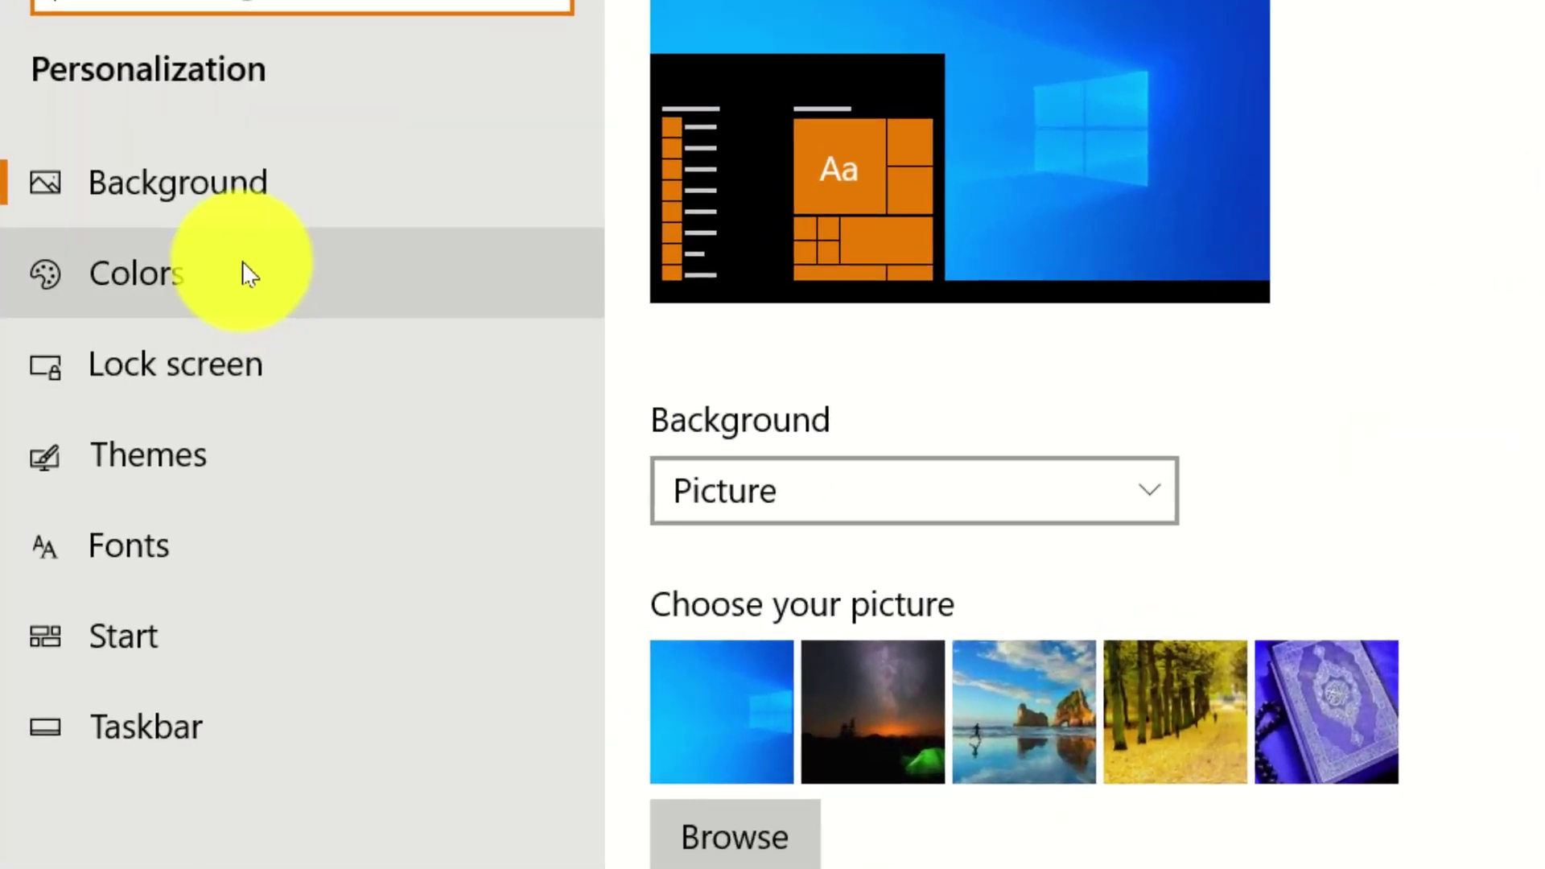
left_click(103, 237)
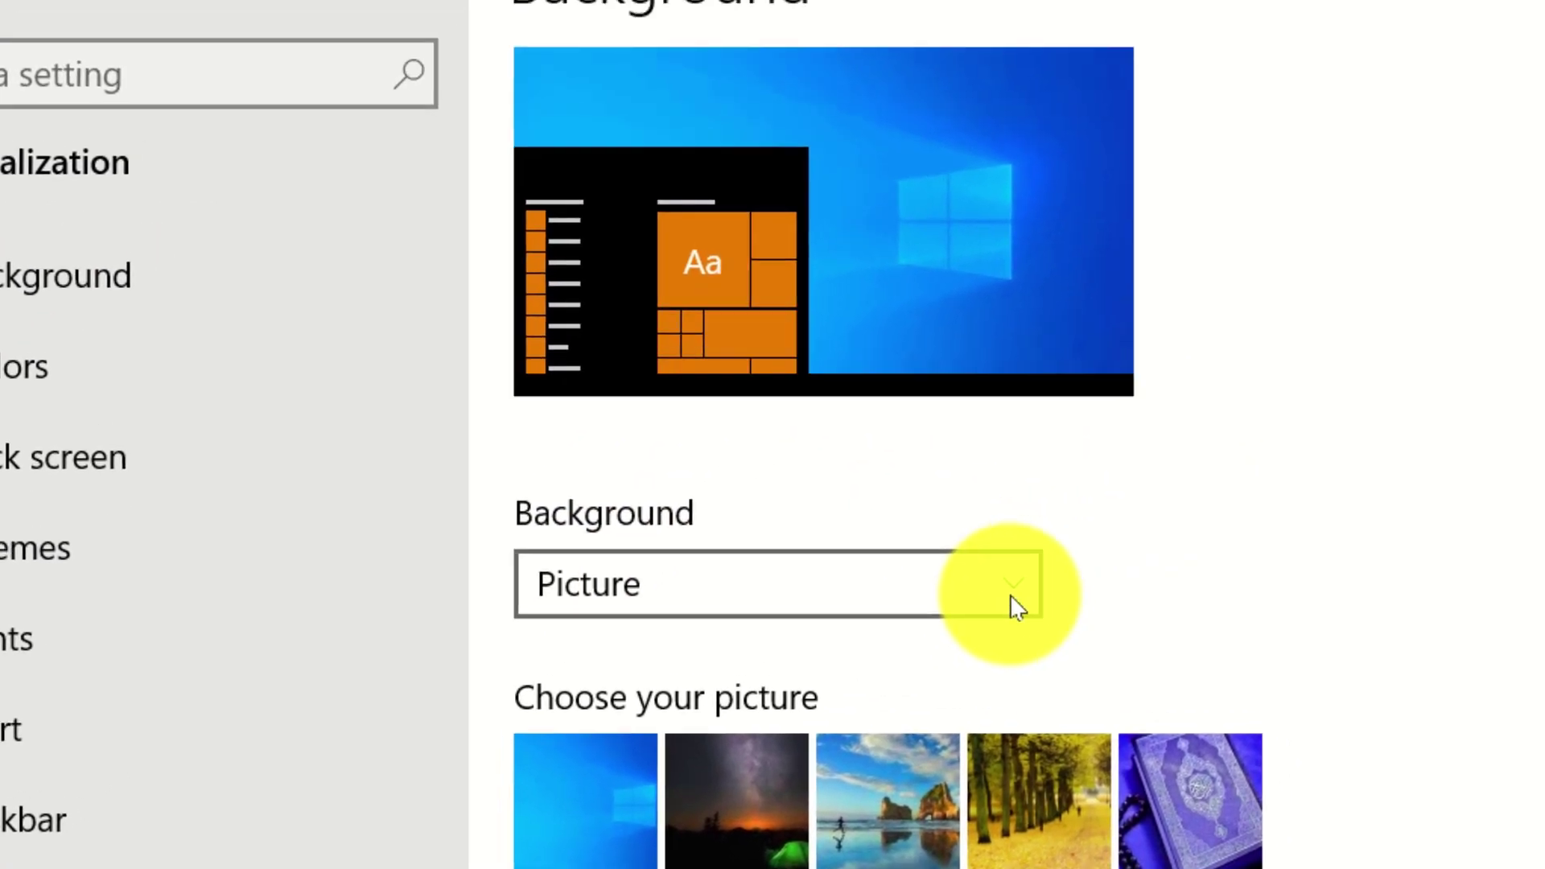
Step: Examine the available background types: Picture, Solid color and Slideshow, keeping Picture selected
left_click(1149, 492)
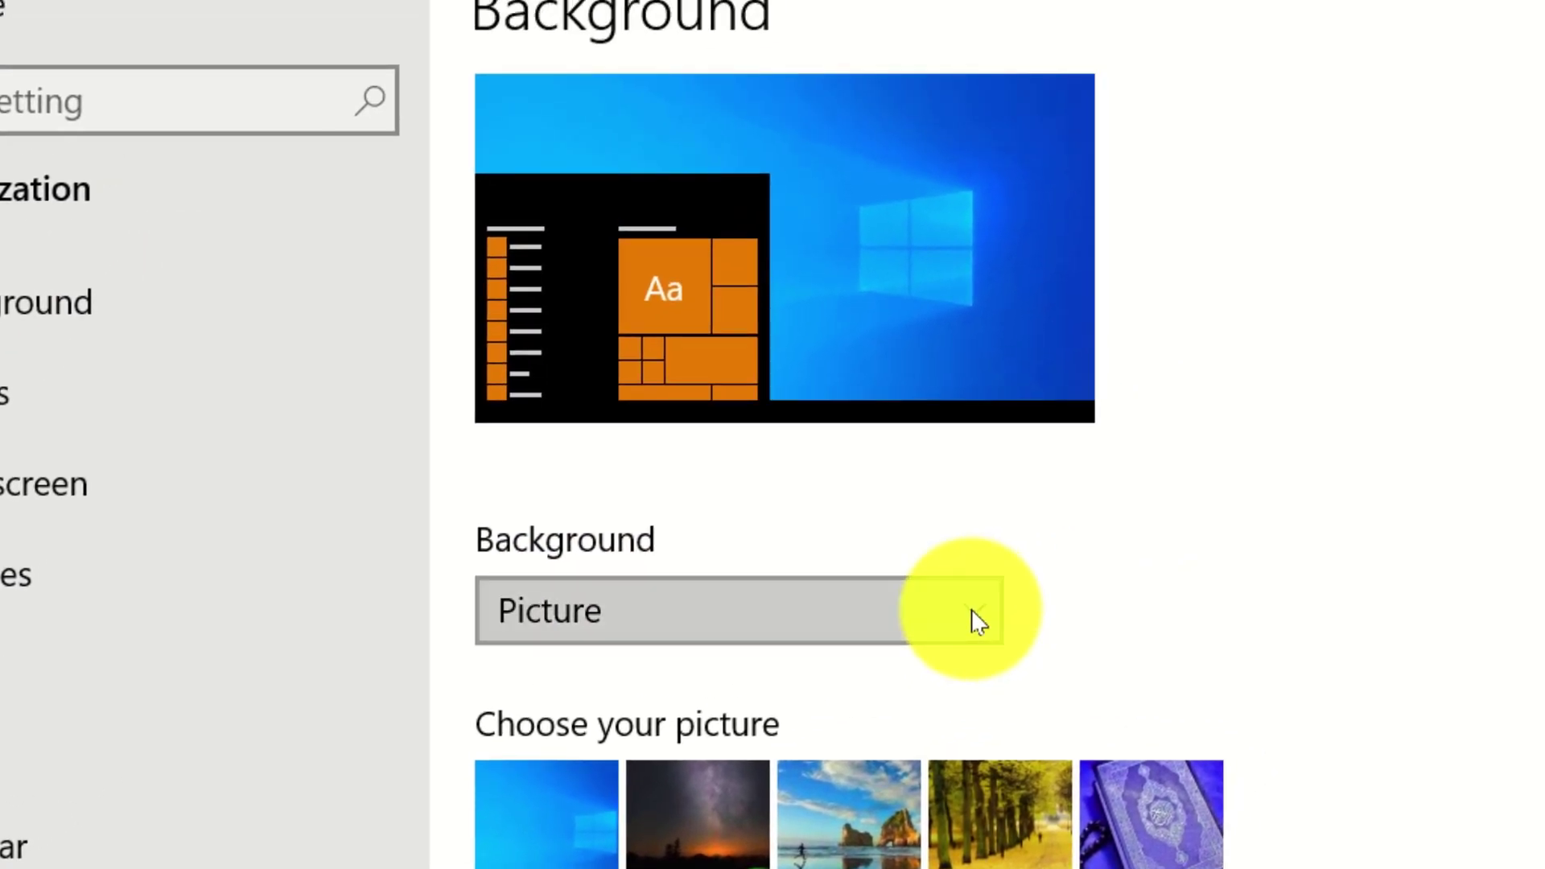
left_click(555, 605)
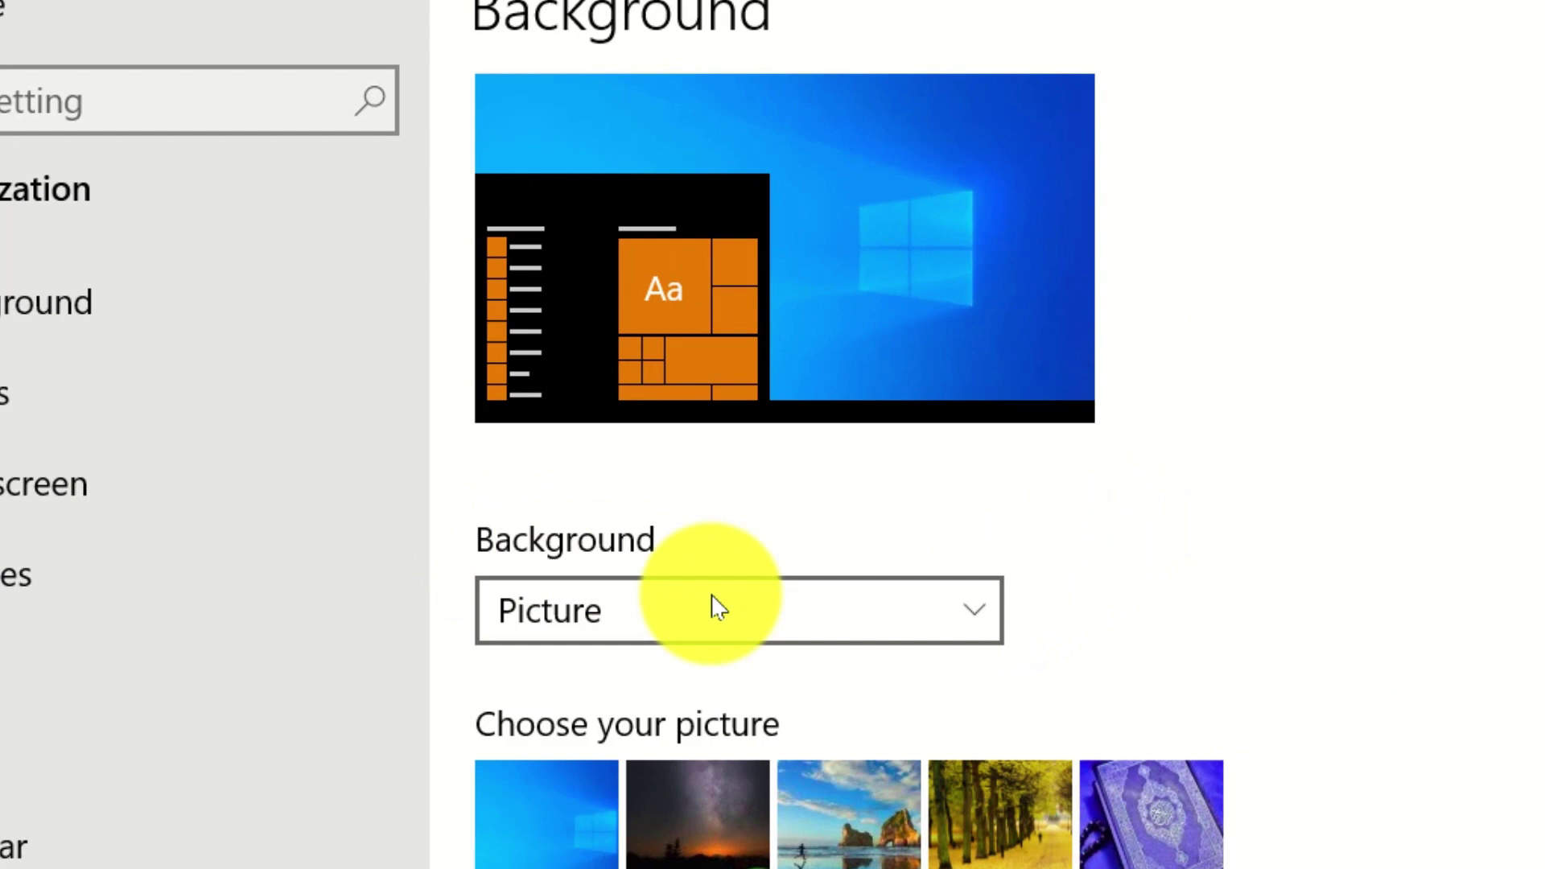
left_click(975, 621)
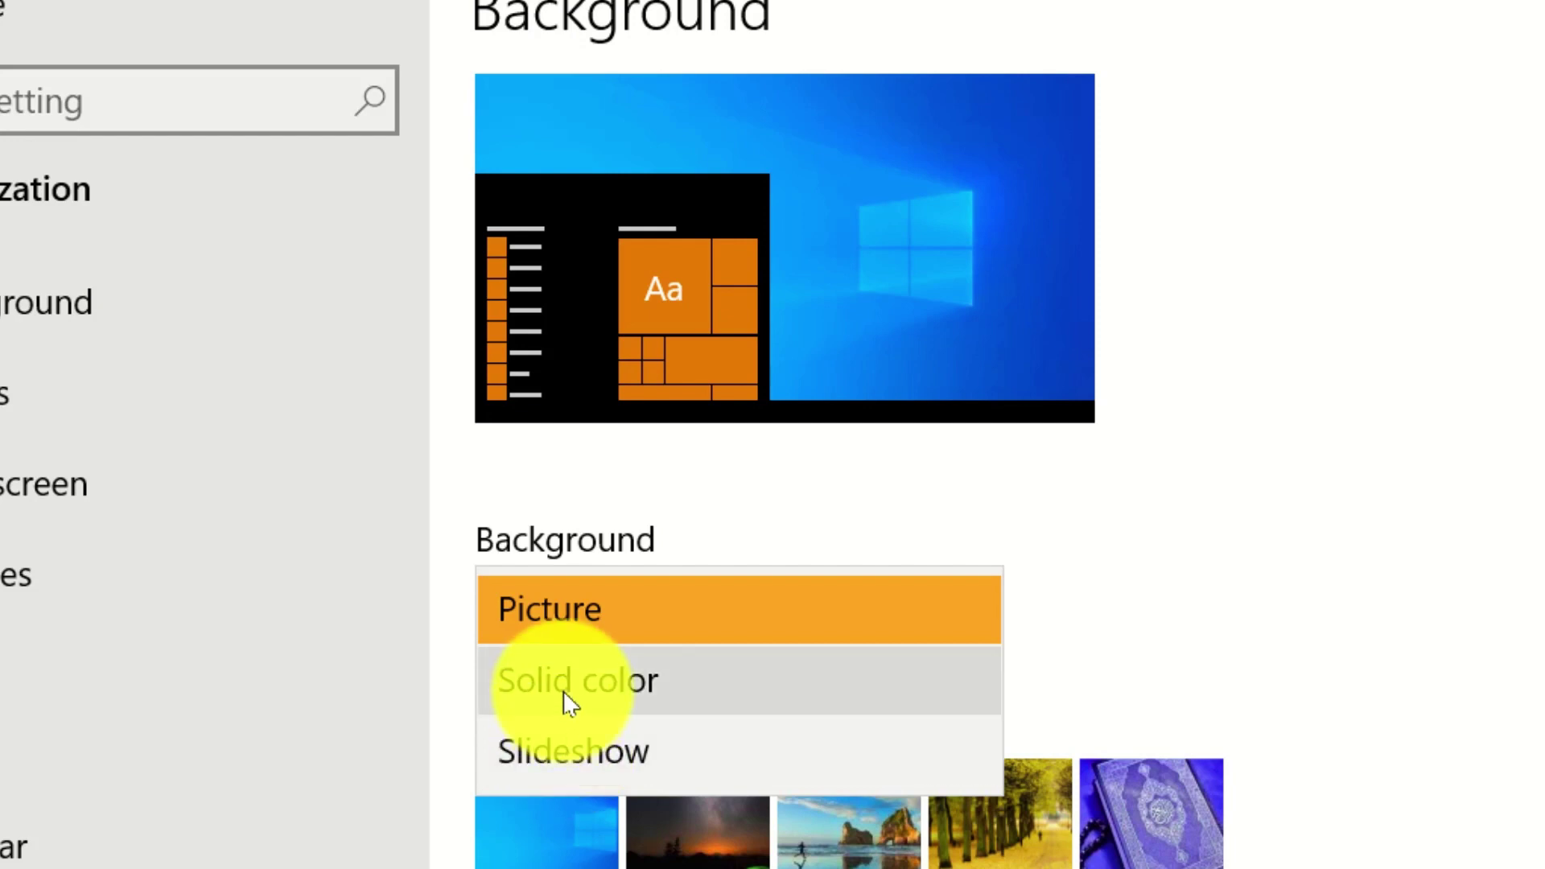
left_click(648, 606)
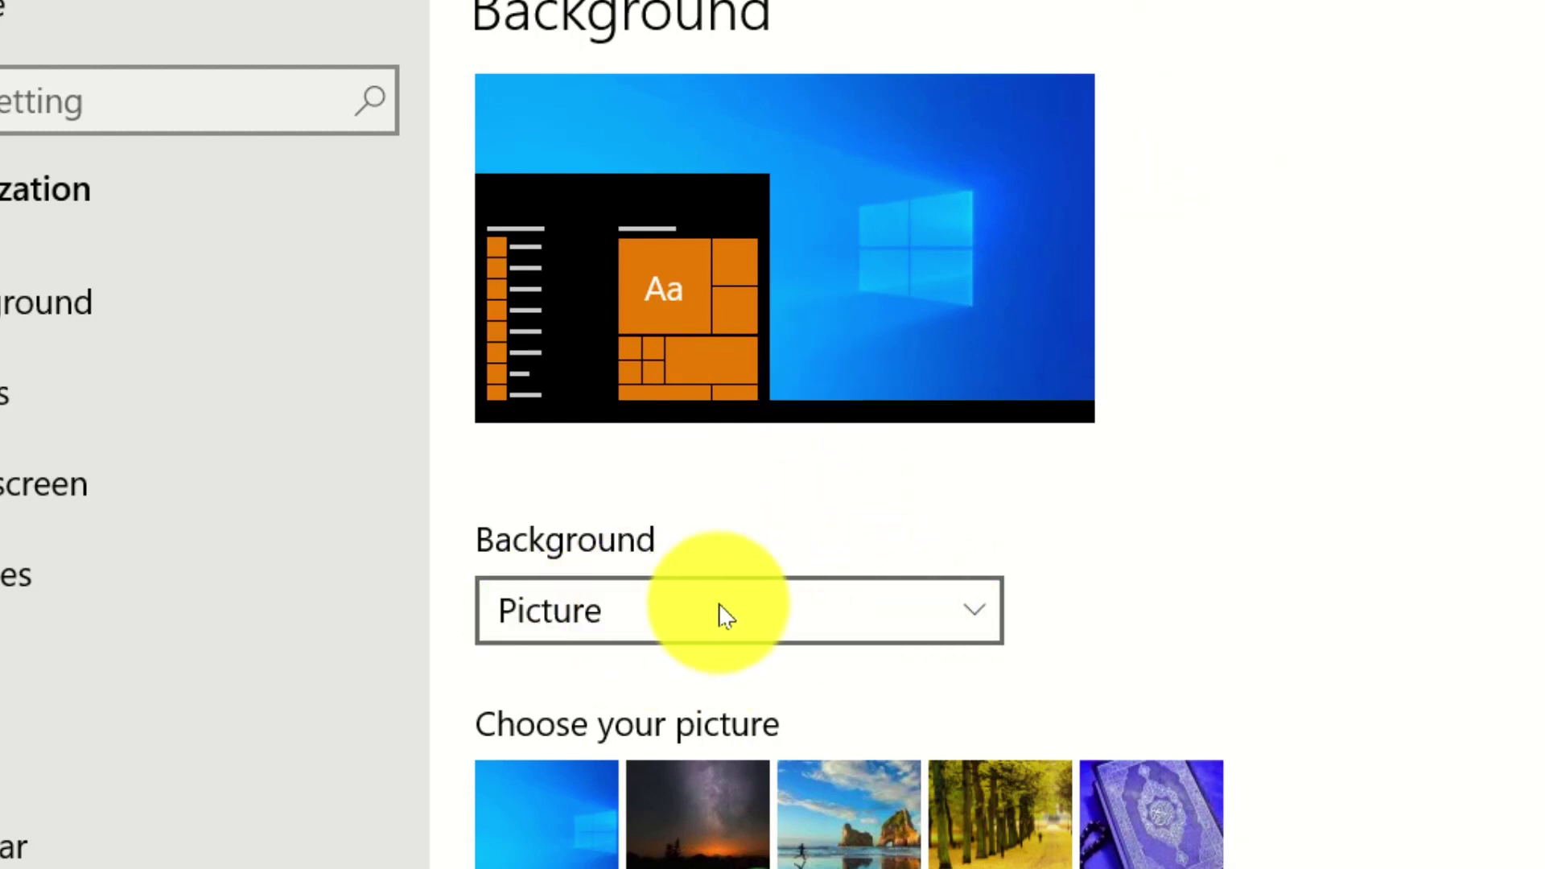
Step: Confirm Picture as the background type and apply the night-sky tent picture, followed by the beach rock picture
left_click(860, 627)
left_click(604, 623)
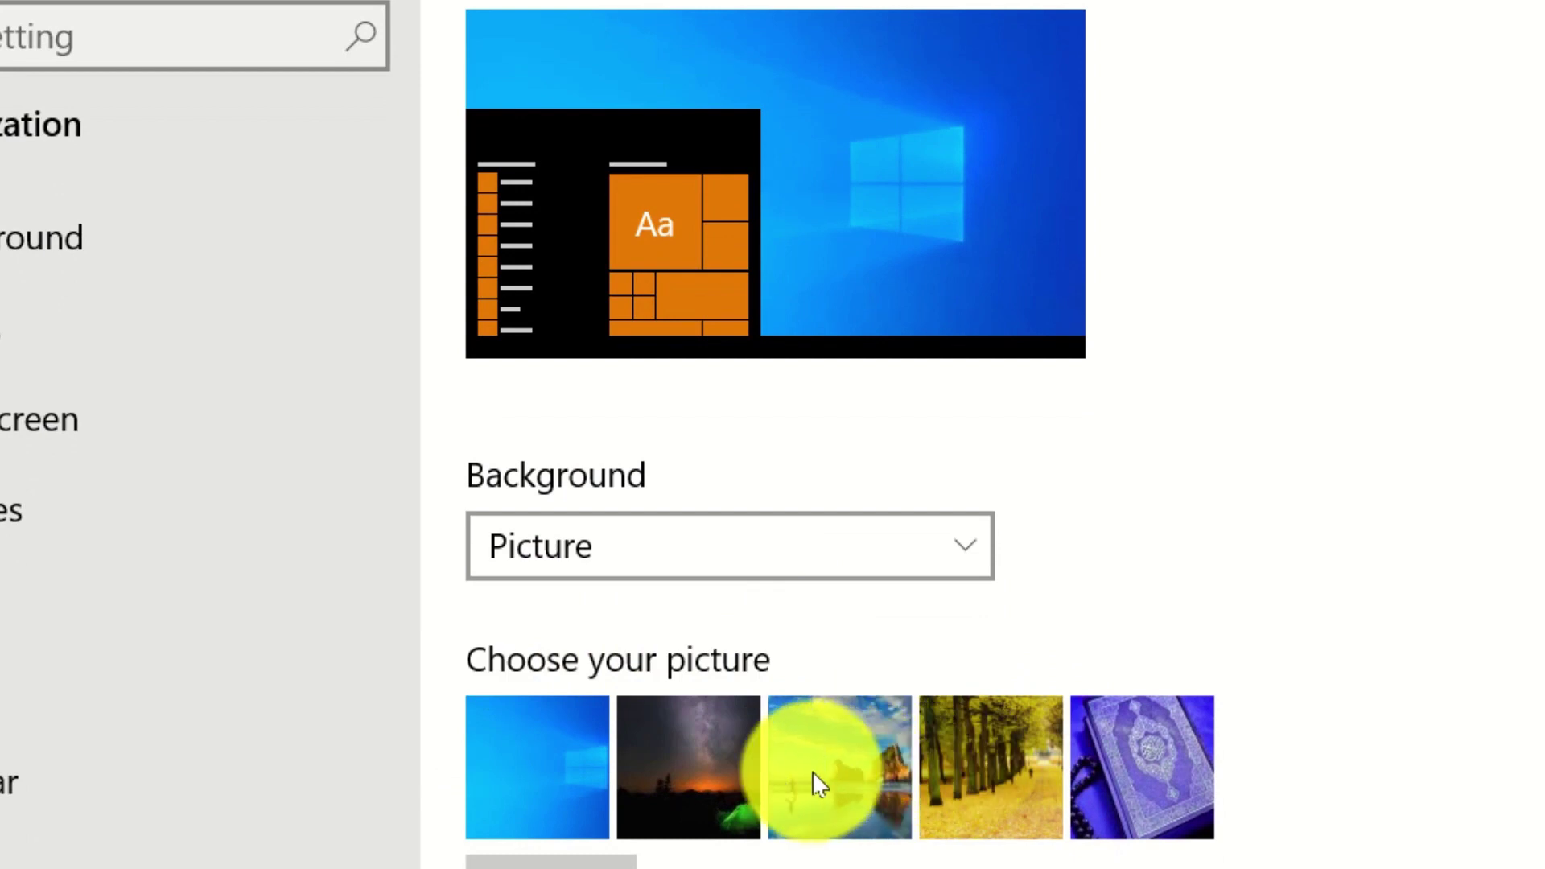
left_click(713, 766)
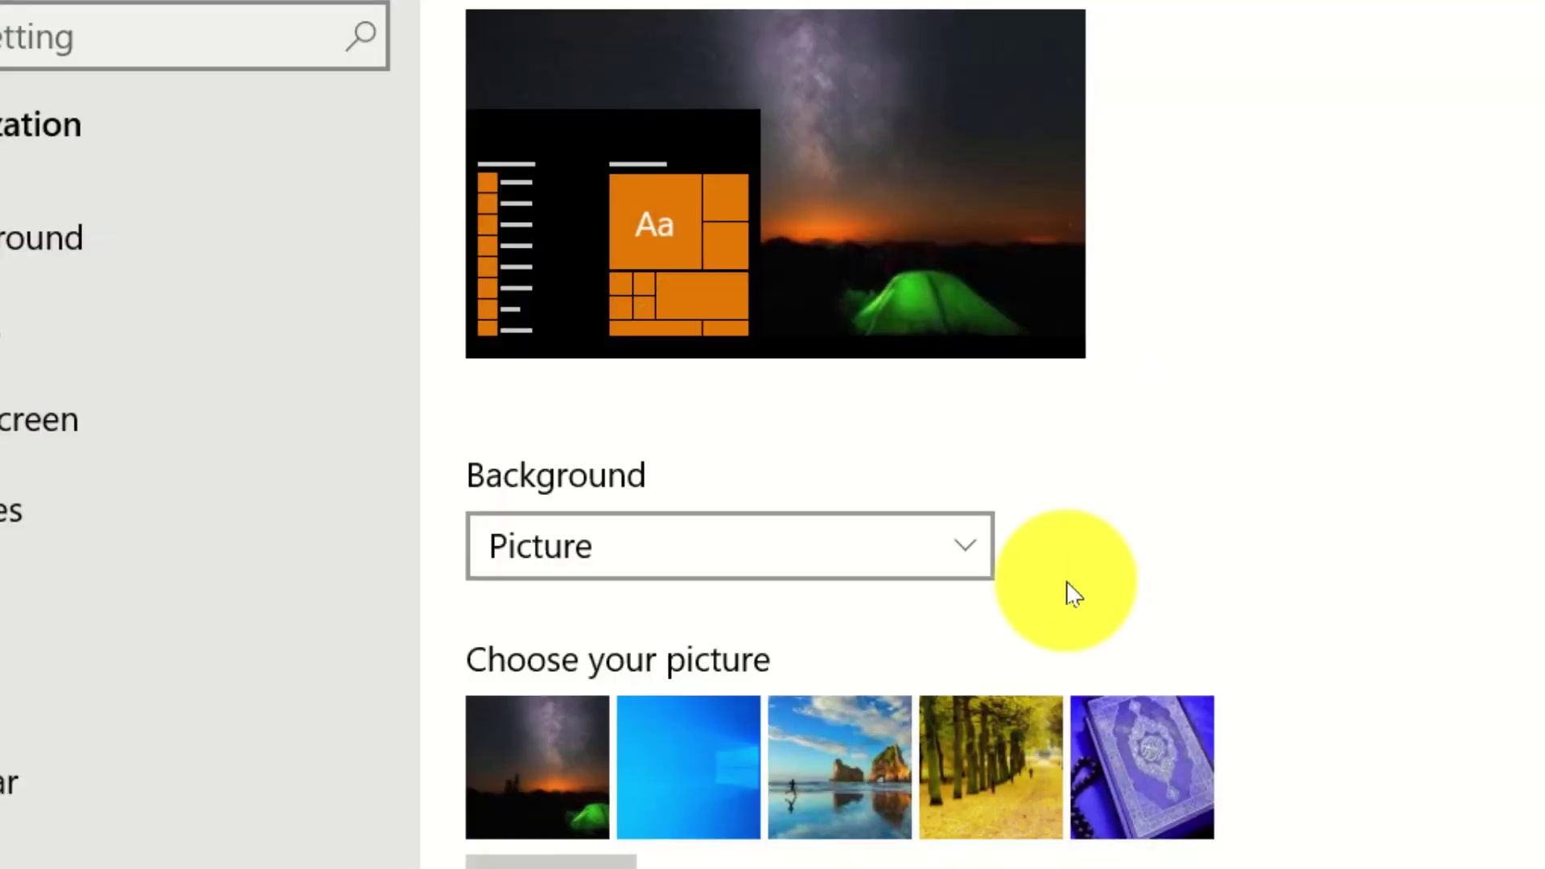
left_click(859, 797)
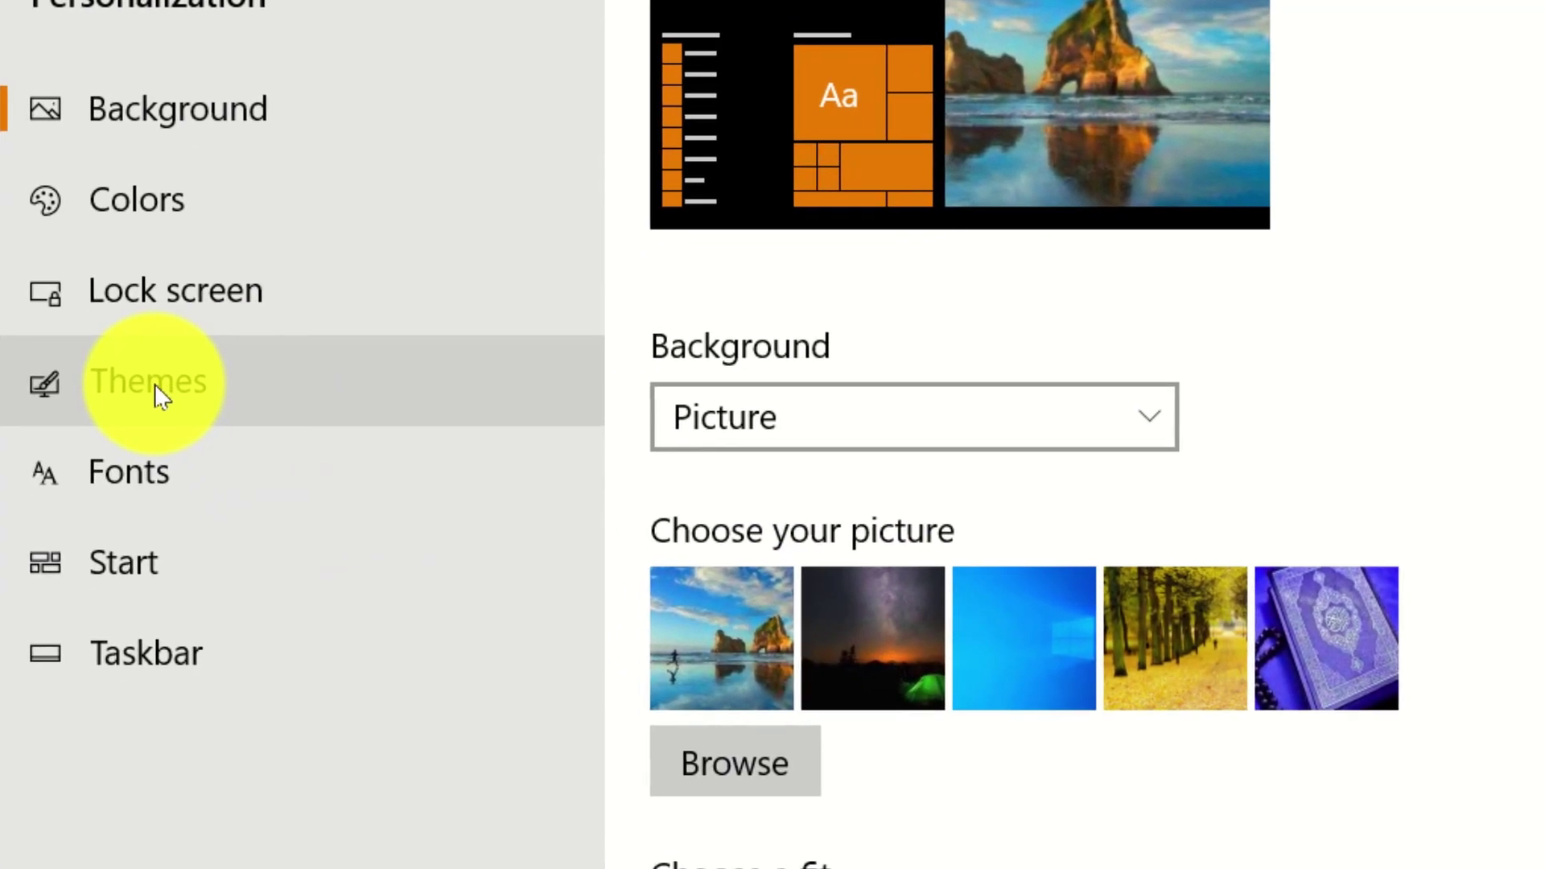
Step: Open the Themes page of the Personalization settings and apply the Autumn in Sweden theme
left_click(155, 384)
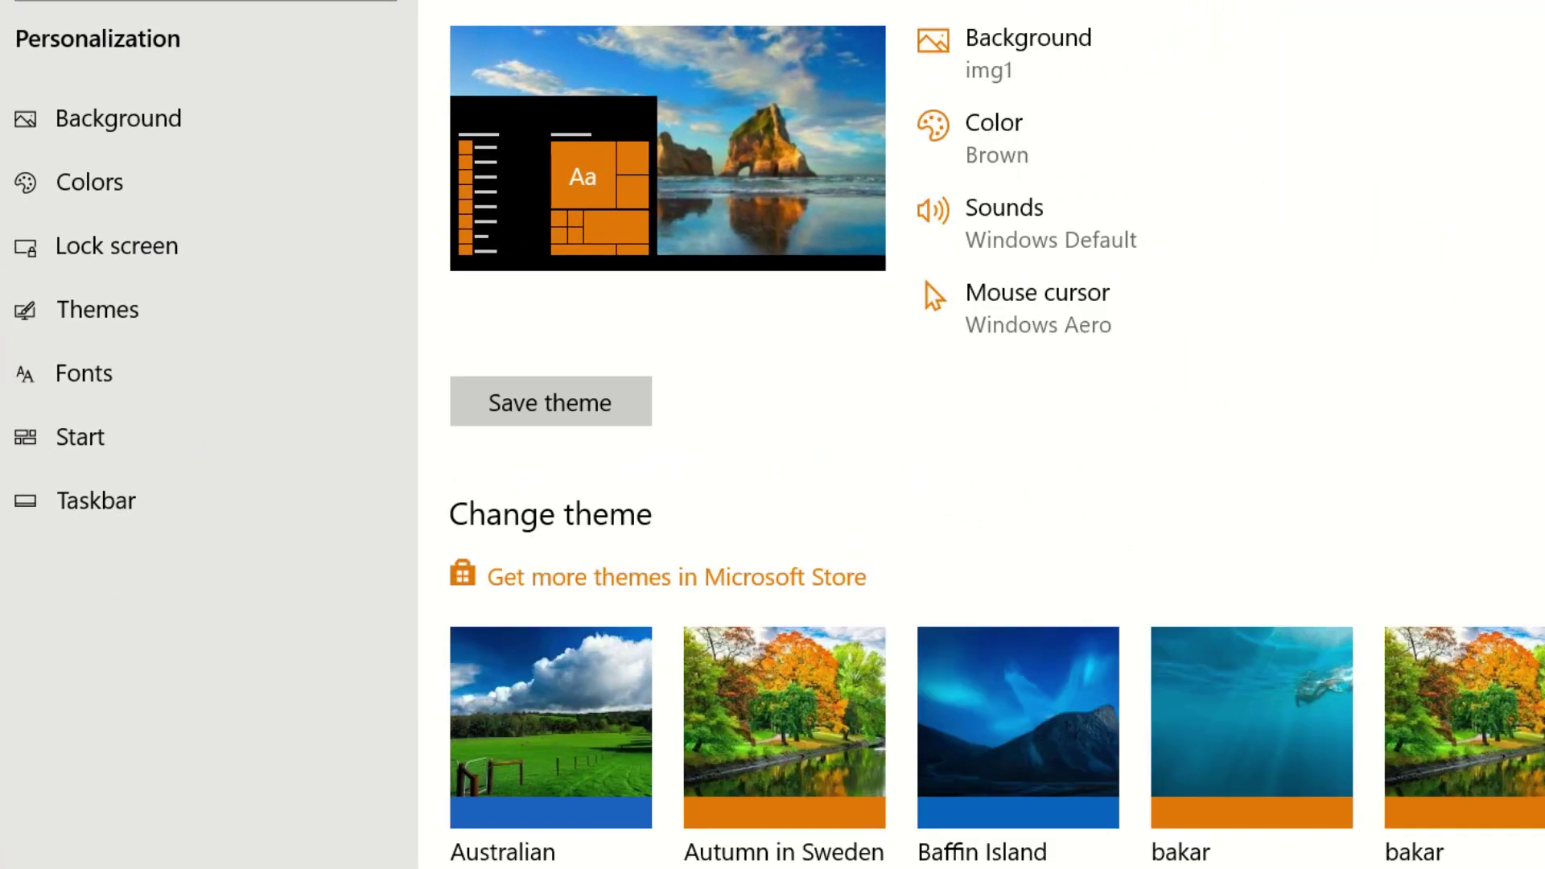
scroll(997, 434, "down", 3)
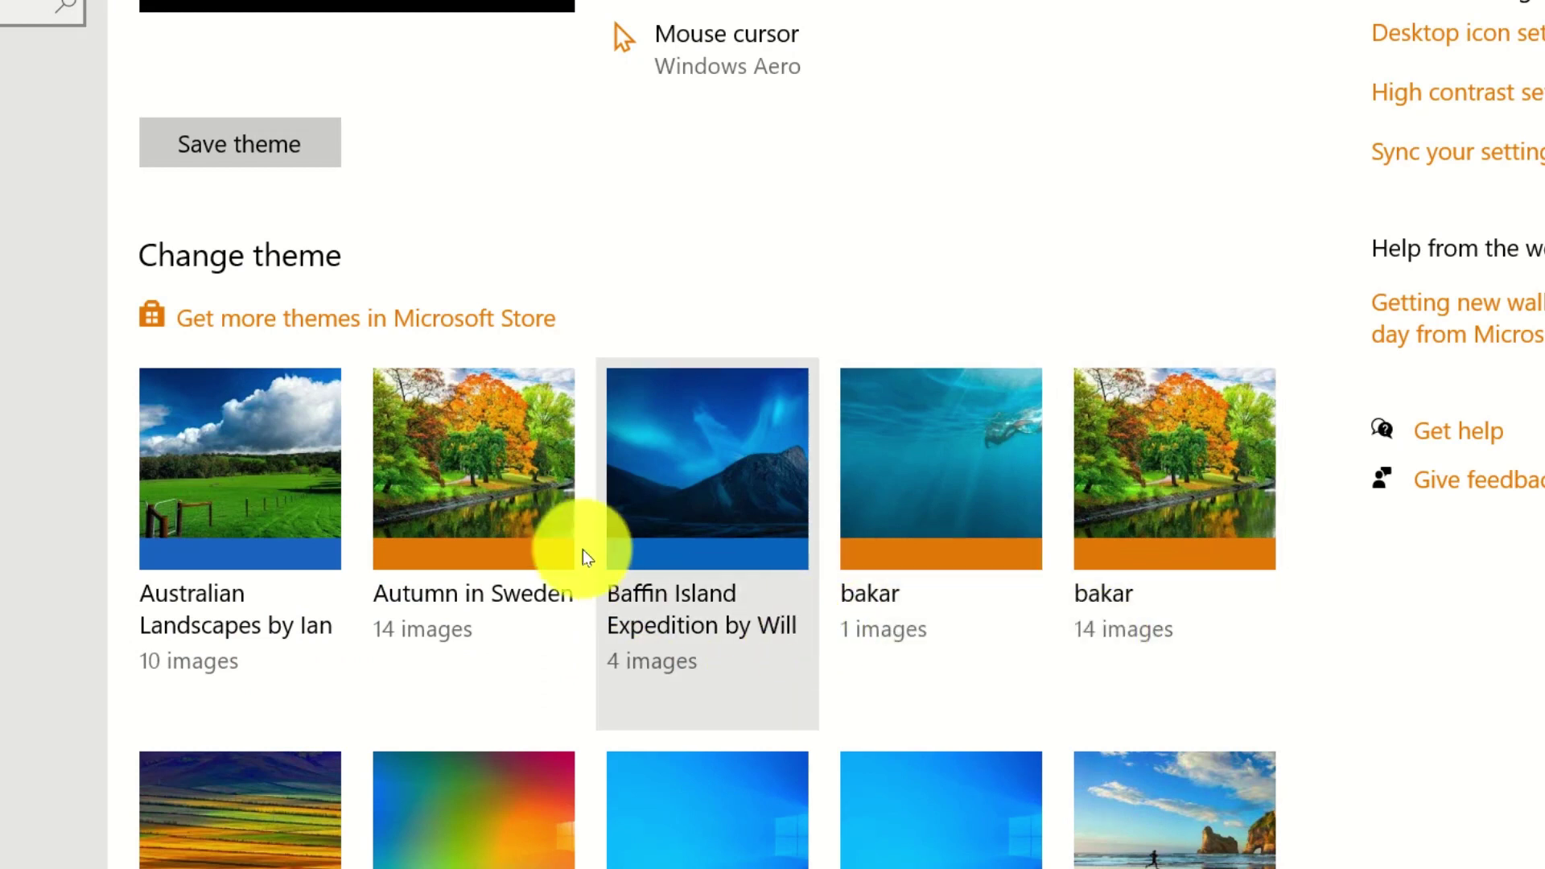
left_click(535, 529)
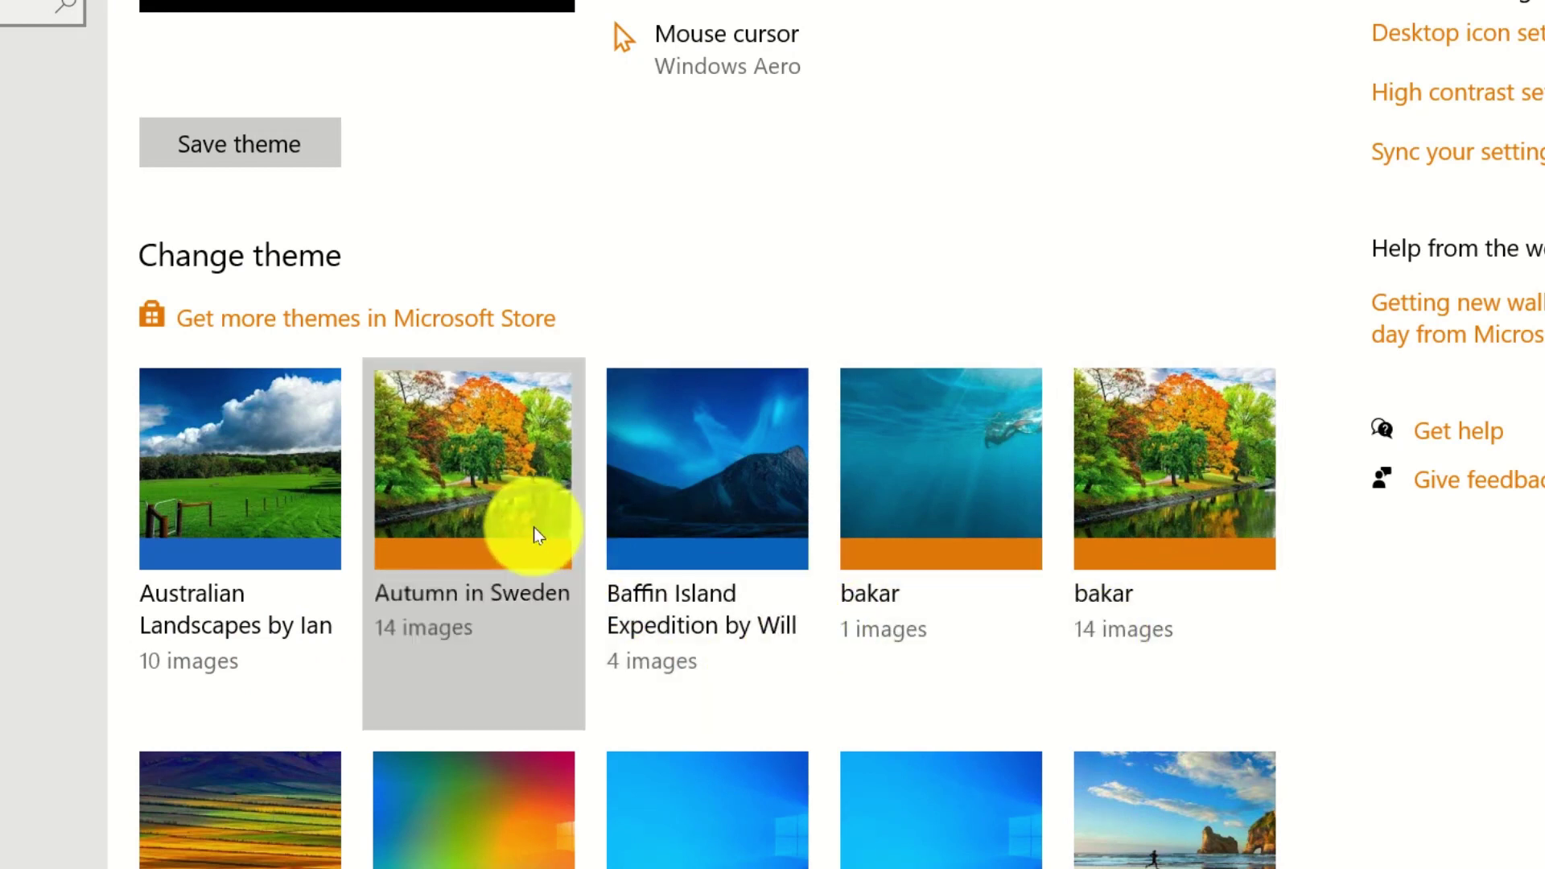